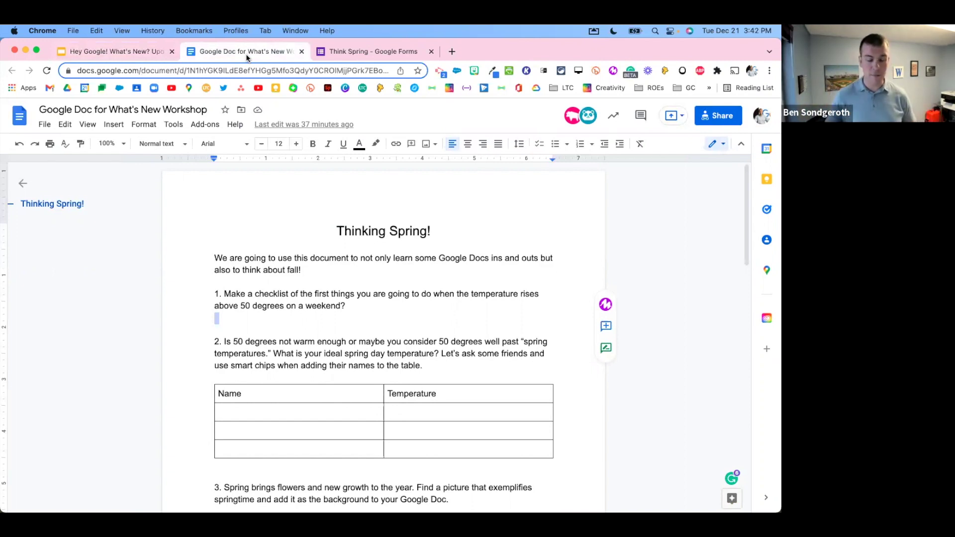
Step: Add a bulleted list under question 1: Playing golf, spring cleanup of the yard, Go for hike
{"action": "left_click", "coordinate": [320, 319]}
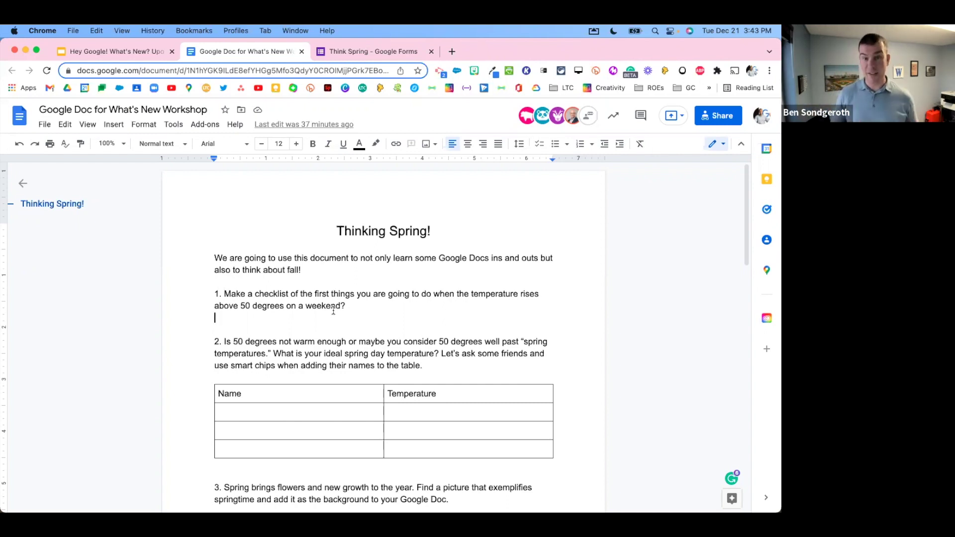
{"action": "scroll", "coordinate": [332, 311], "scroll_direction": "down", "scroll_amount": 2}
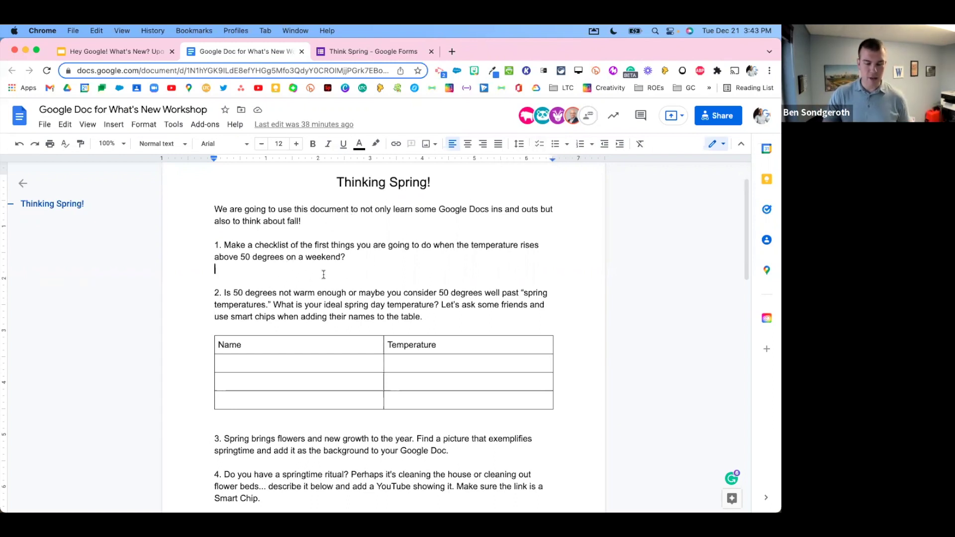
{"action": "left_click", "coordinate": [555, 144]}
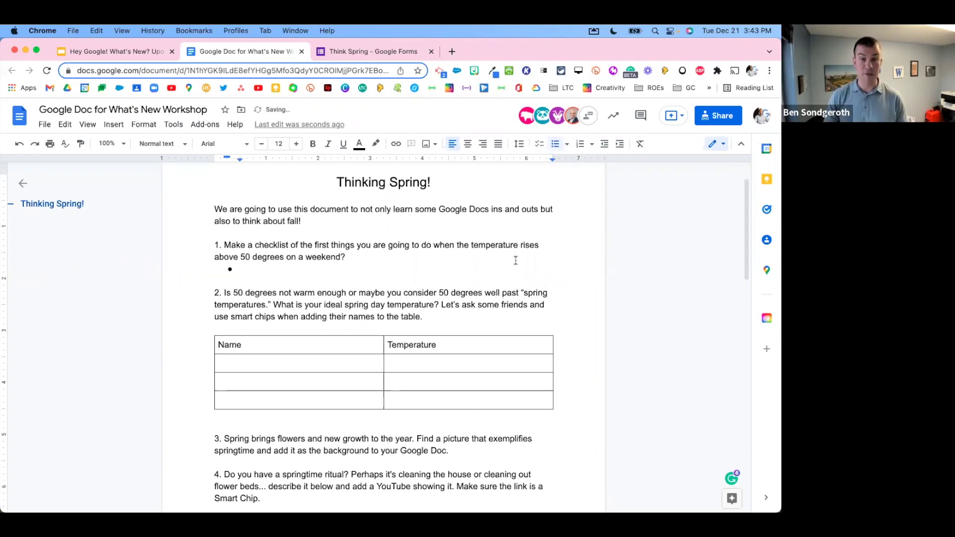
{"action": "type", "text": "Playing golf"}
{"action": "key", "text": "Return"}
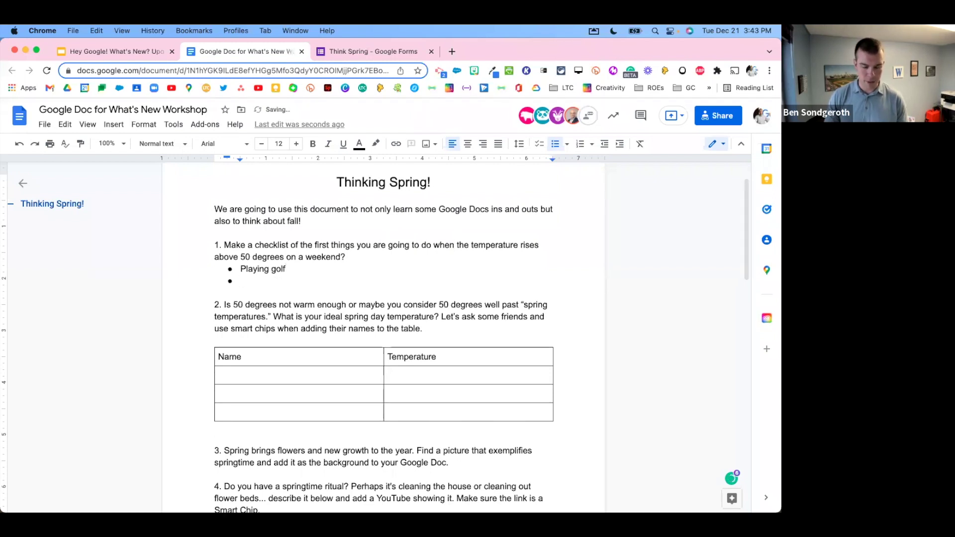
{"action": "type", "text": "win"}
{"action": "key", "text": "BackSpace"}
{"action": "key", "text": "BackSpace"}
{"action": "key", "text": "BackSpace"}
{"action": "type", "text": "spring "}
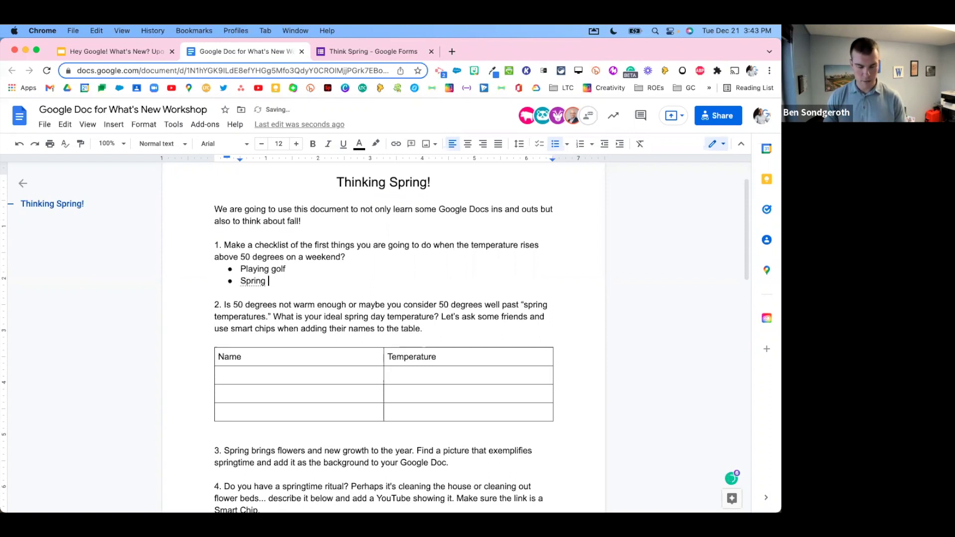
{"action": "type", "text": "cleanup"}
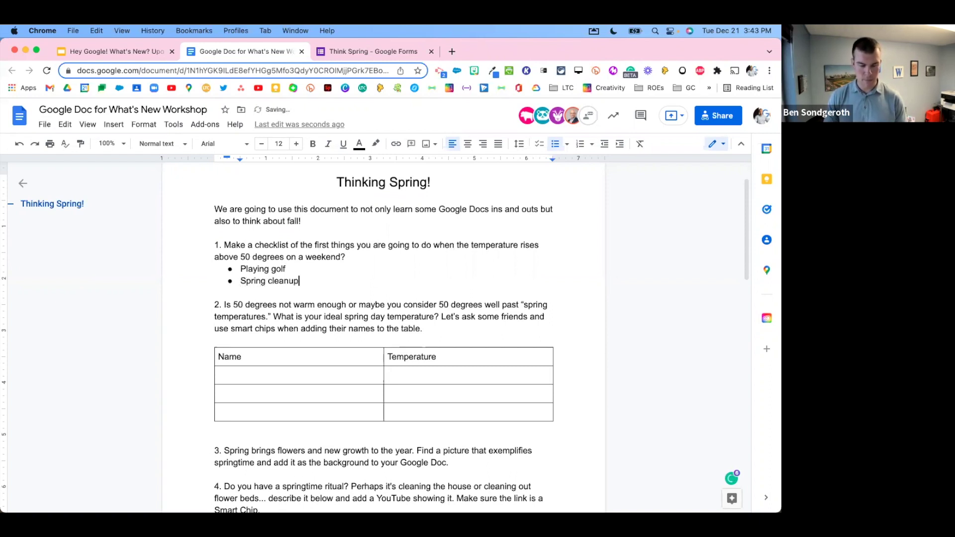
{"action": "type", "text": " of the yard"}
{"action": "key", "text": "Return"}
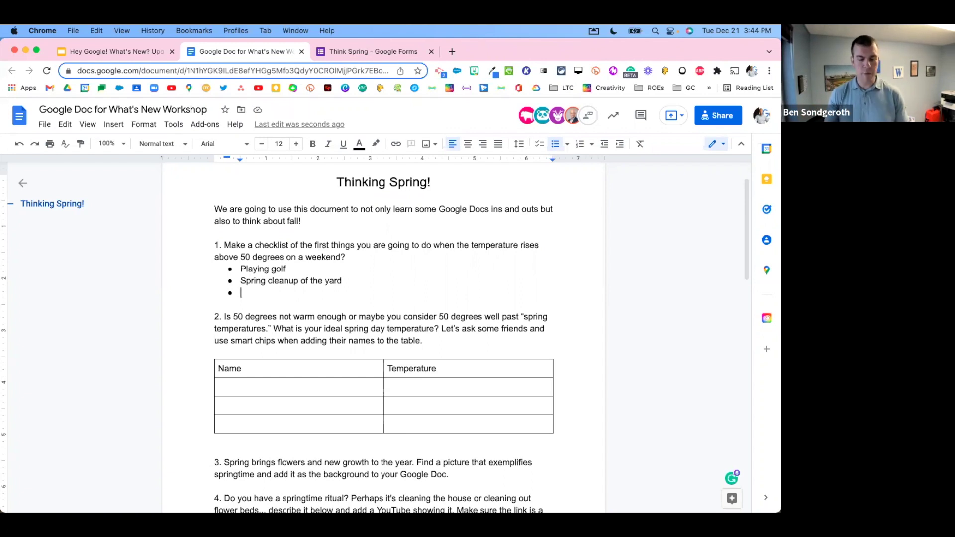
{"action": "type", "text": "Go for "}
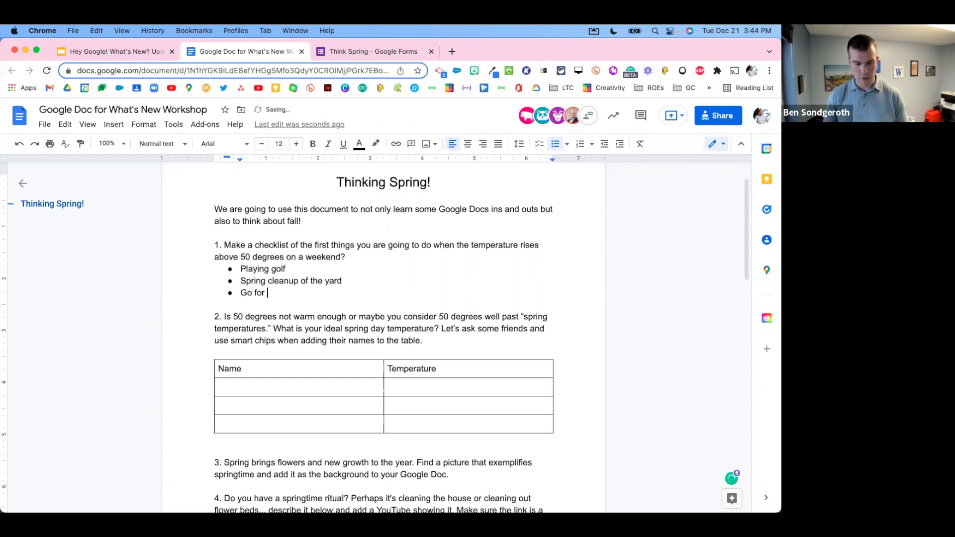
{"action": "type", "text": "hike"}
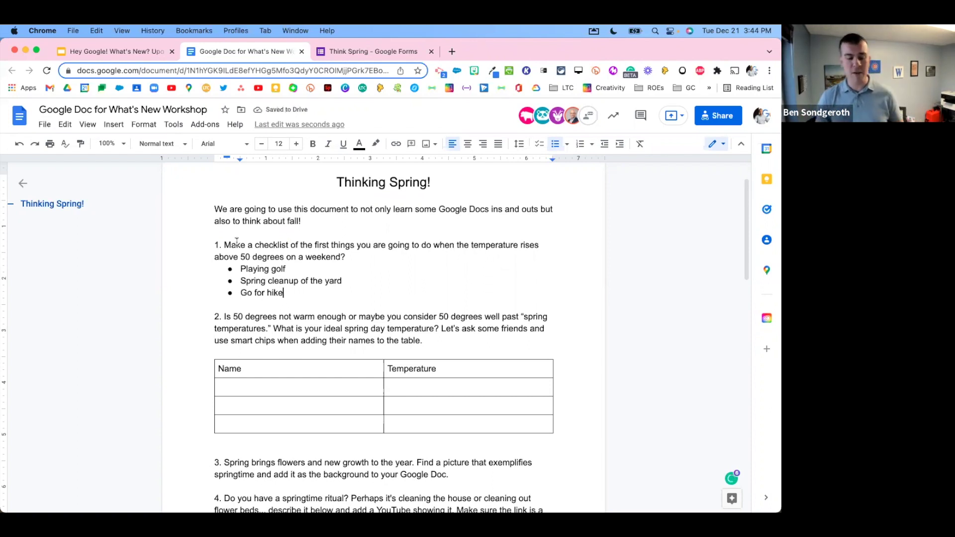
Step: Undo the accidental move of the word checklist
{"action": "left_click_drag", "start_coordinate": [255, 245], "coordinate": [278, 273]}
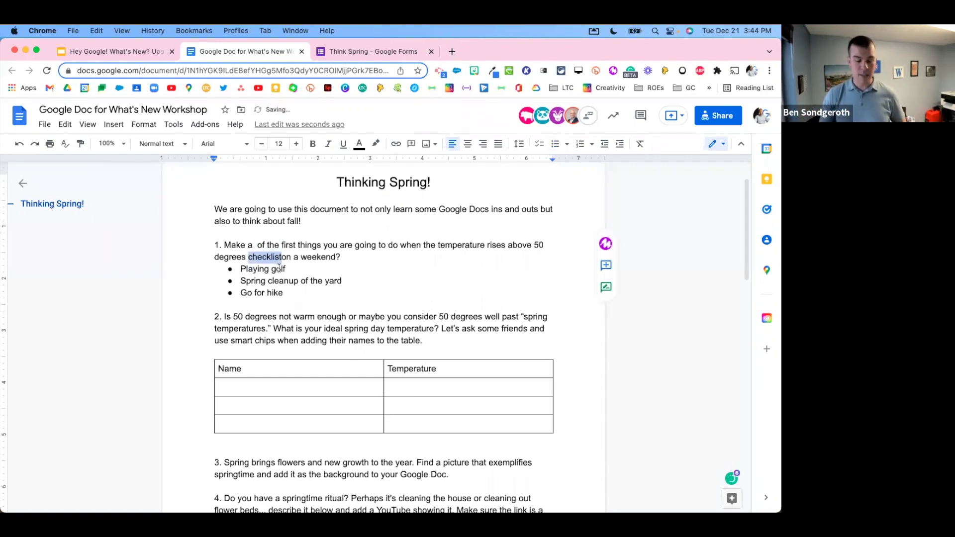
{"action": "left_click", "coordinate": [277, 271]}
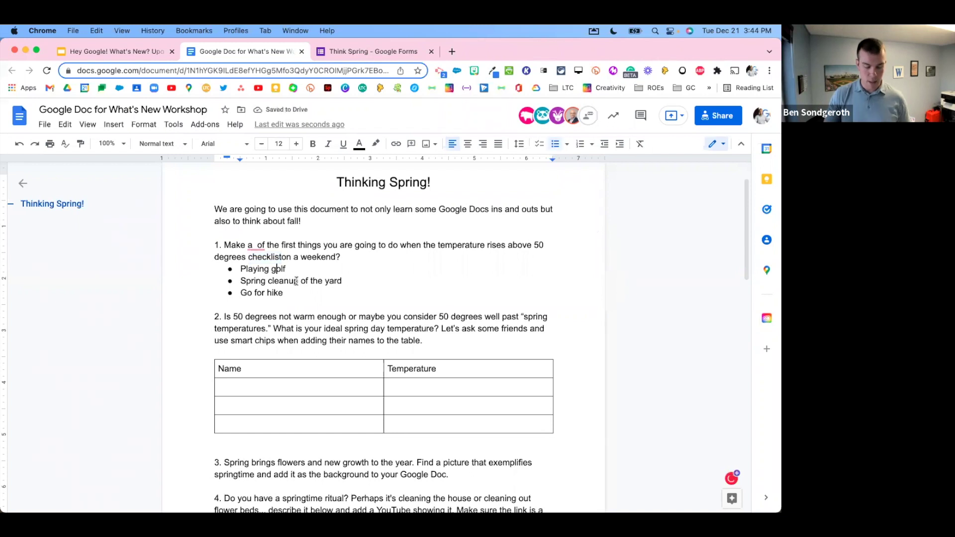
{"action": "key", "text": "super+z"}
Step: Select the three question 1 items and remove their bullets
{"action": "left_click", "coordinate": [285, 292]}
{"action": "key", "text": "shift+Left"}
{"action": "key", "text": "shift+Left"}
{"action": "key", "text": "shift+Left"}
{"action": "key", "text": "alt+shift+Up"}
{"action": "key", "text": "alt+shift+Up"}
{"action": "key", "text": "alt+shift+Up"}
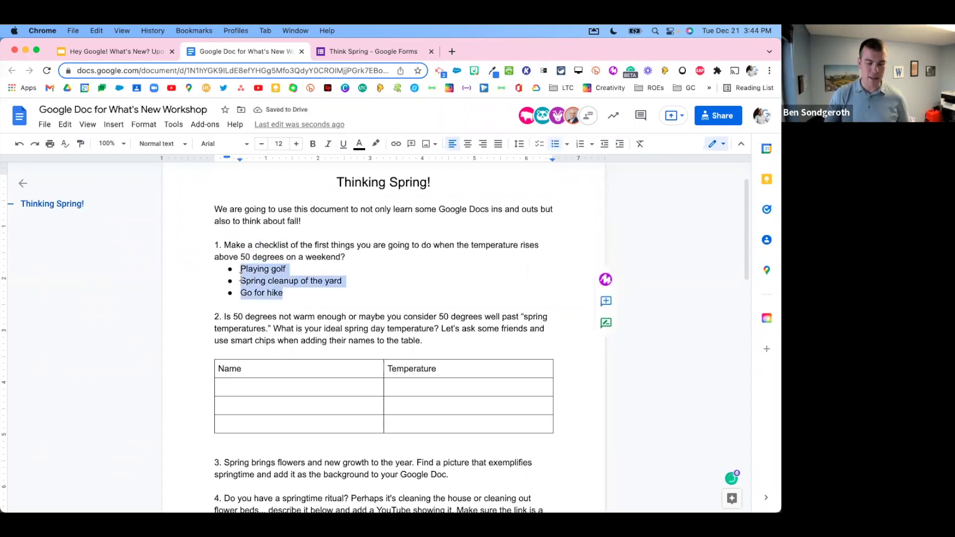
{"action": "left_click", "coordinate": [555, 144]}
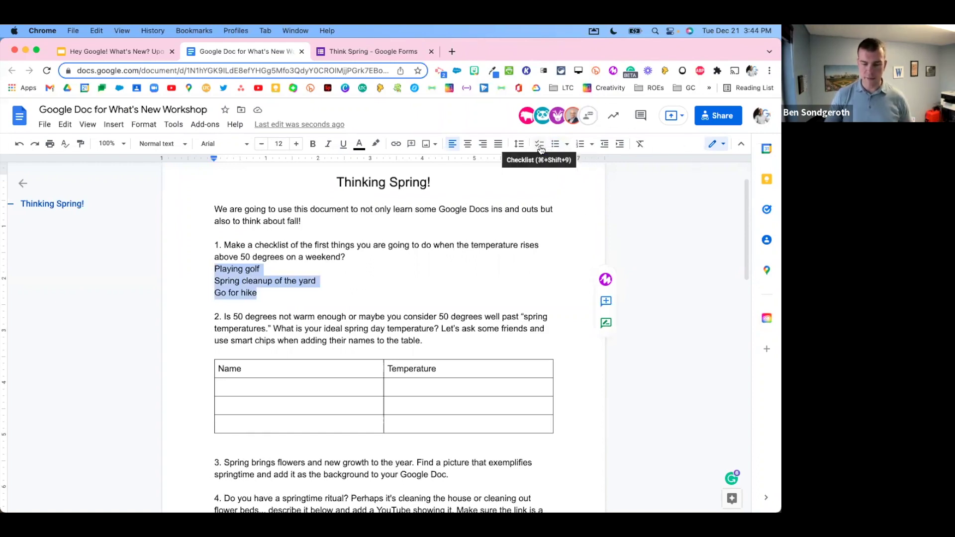
{"action": "scroll", "coordinate": [541, 149], "scroll_direction": "up", "scroll_amount": 5}
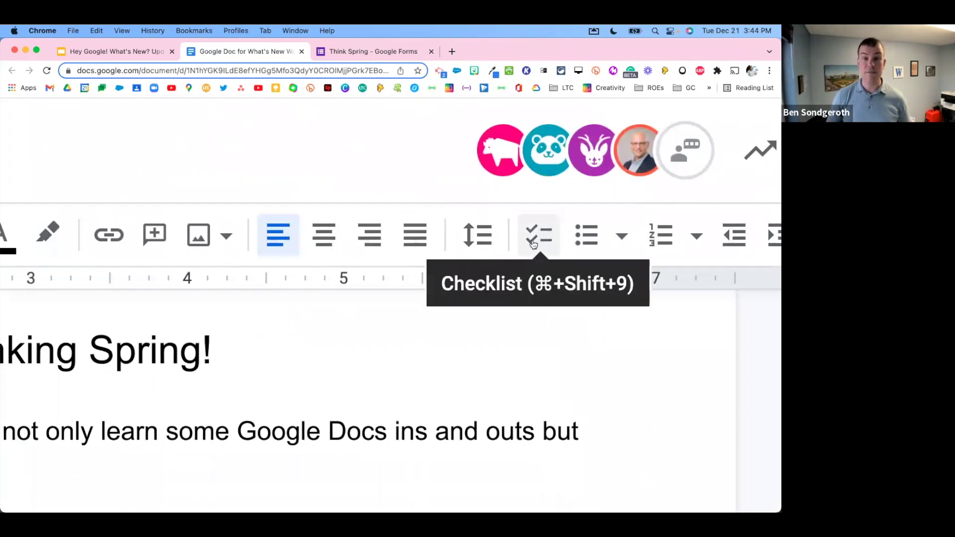
{"action": "scroll", "coordinate": [533, 244], "scroll_direction": "down", "scroll_amount": 5}
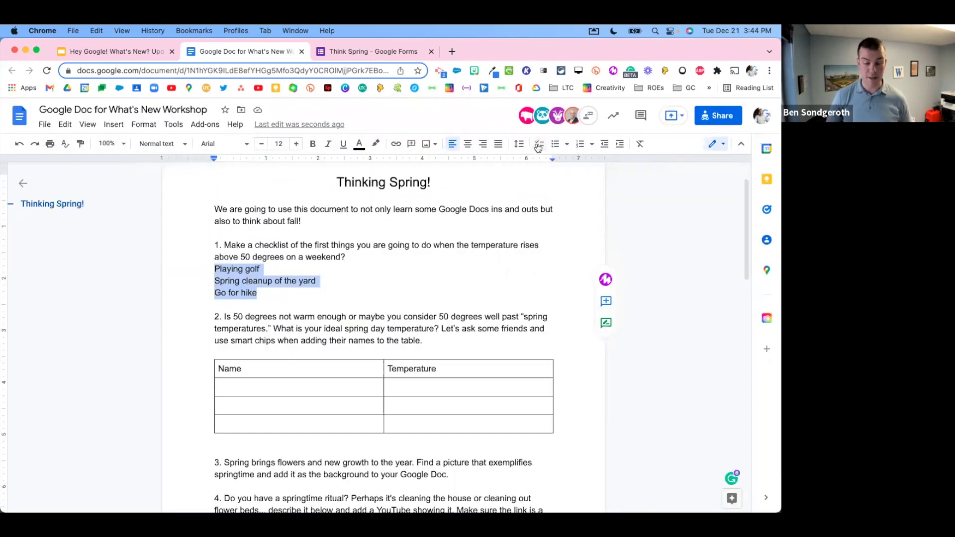
Step: Turn the three question 1 lines into a checklist
{"action": "left_click", "coordinate": [539, 145]}
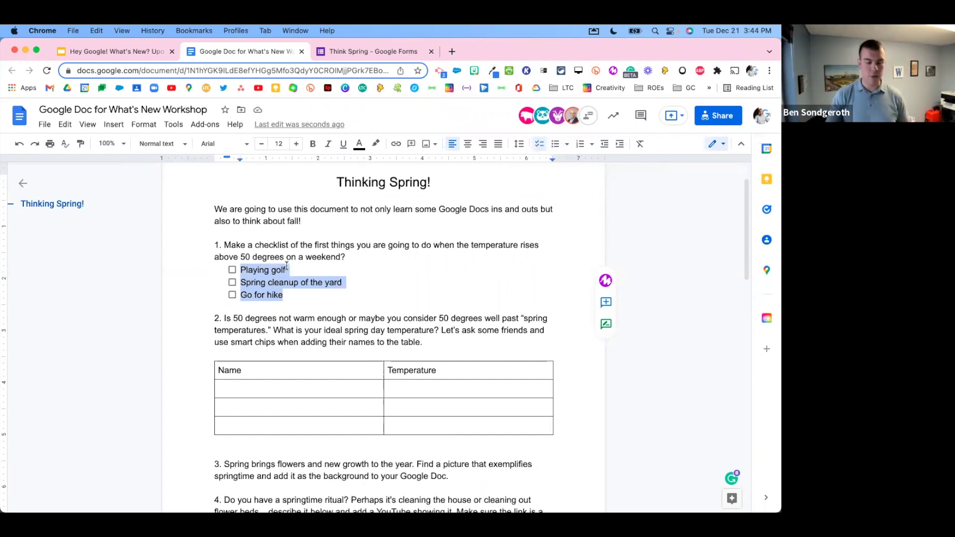
{"action": "left_click", "coordinate": [286, 267]}
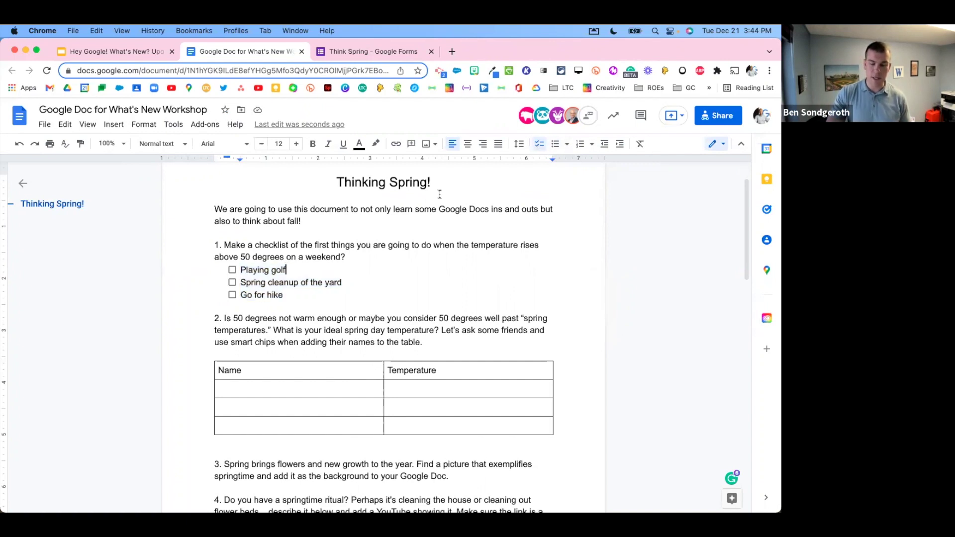
{"action": "left_click", "coordinate": [591, 145]}
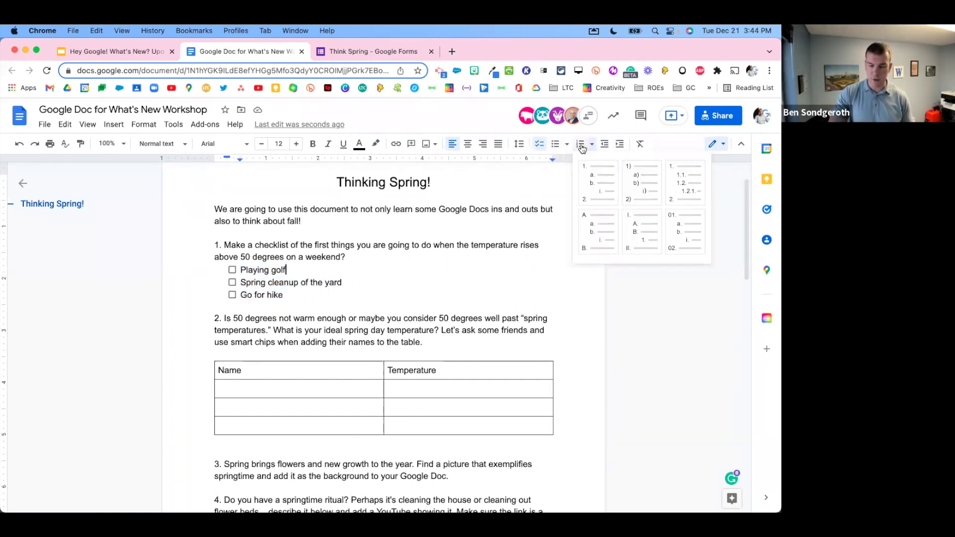
{"action": "left_click", "coordinate": [567, 144]}
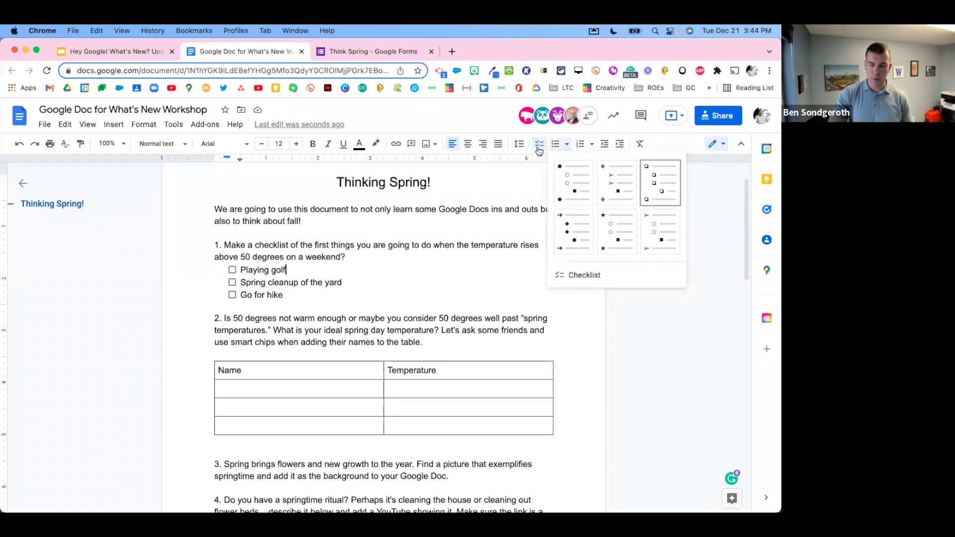
{"action": "left_click", "coordinate": [234, 272]}
Step: Check off Playing golf, Spring cleanup of the yard and Go for hike
{"action": "left_click", "coordinate": [232, 270]}
{"action": "left_click", "coordinate": [232, 282]}
{"action": "left_click", "coordinate": [467, 294]}
{"action": "key", "text": "super+alt+Return"}
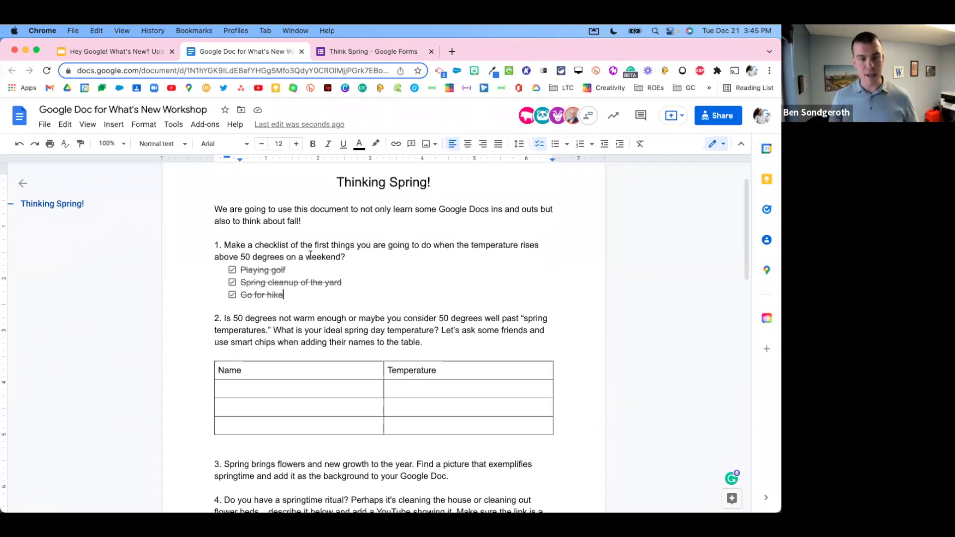
Step: Uncheck Go for hike, Spring cleanup of the yard and Playing golf in the checklist
{"action": "left_click", "coordinate": [232, 295]}
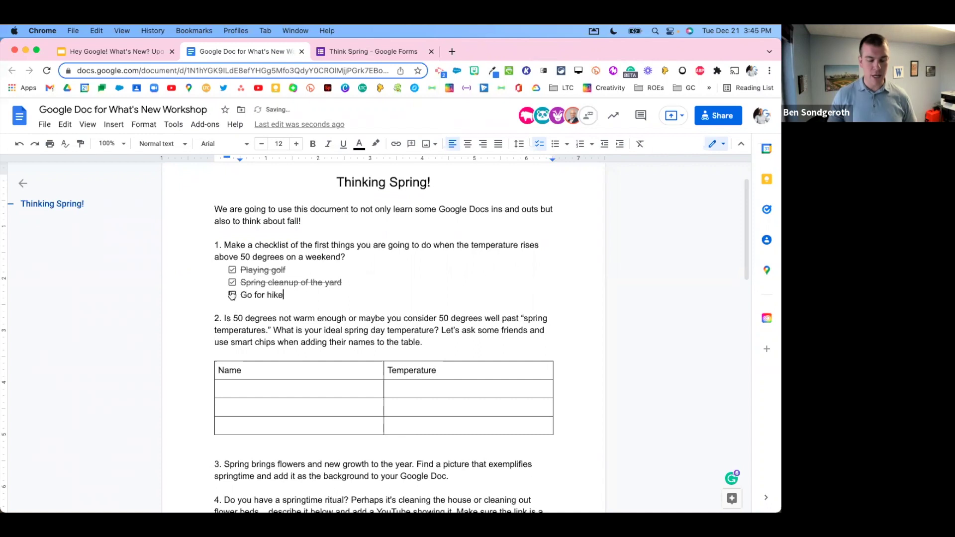
{"action": "left_click", "coordinate": [232, 282]}
{"action": "left_click", "coordinate": [232, 270]}
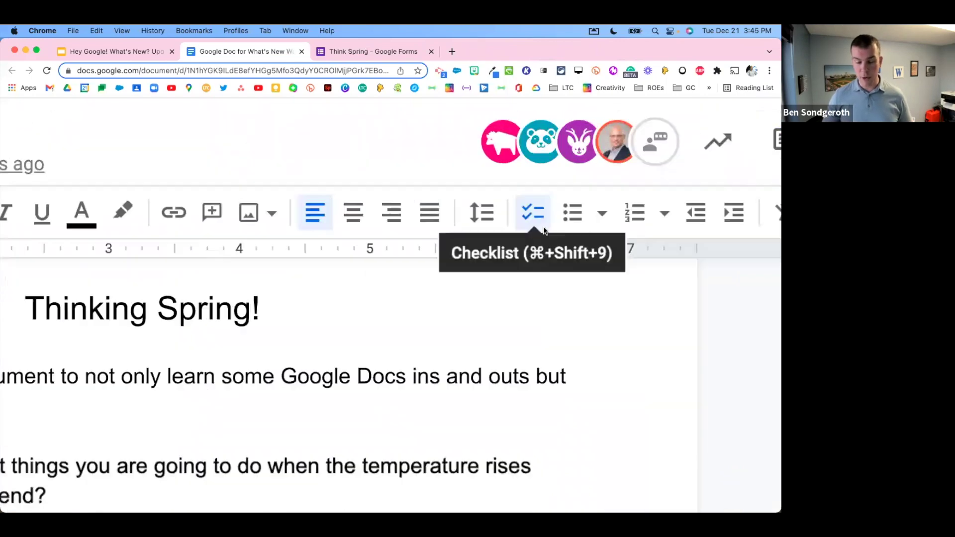
{"action": "left_click", "coordinate": [523, 230]}
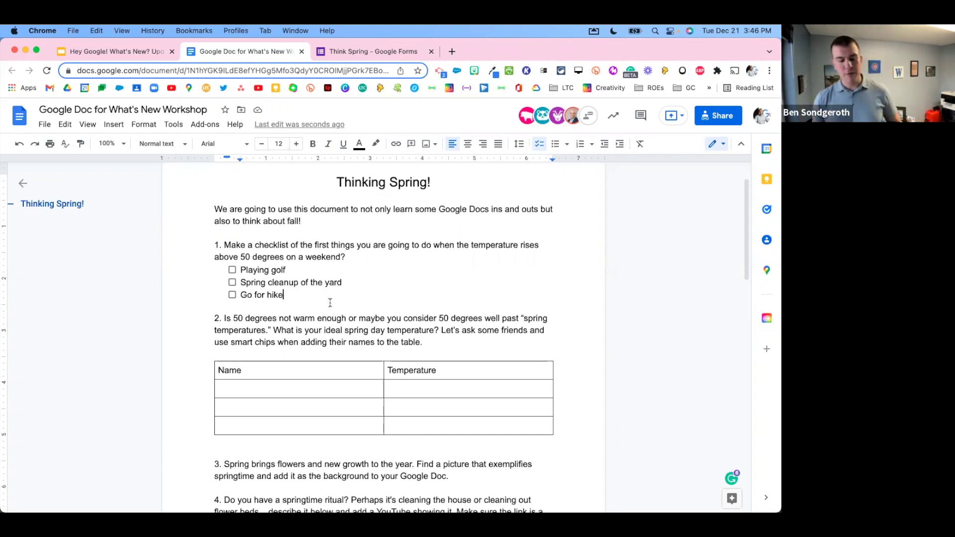
{"action": "scroll", "coordinate": [313, 291], "scroll_direction": "down", "scroll_amount": 2}
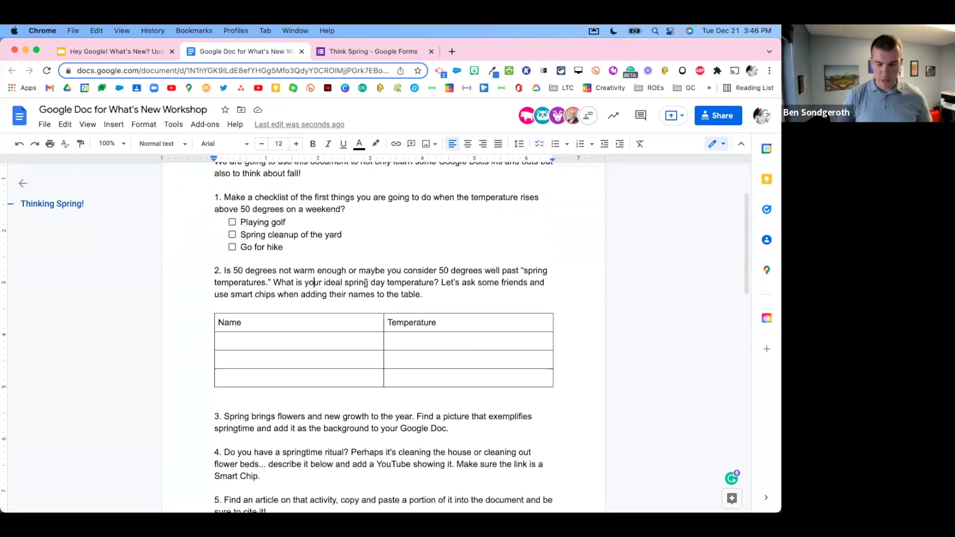
{"action": "scroll", "coordinate": [397, 276], "scroll_direction": "down", "scroll_amount": 1}
{"action": "scroll", "coordinate": [486, 269], "scroll_direction": "down", "scroll_amount": 1}
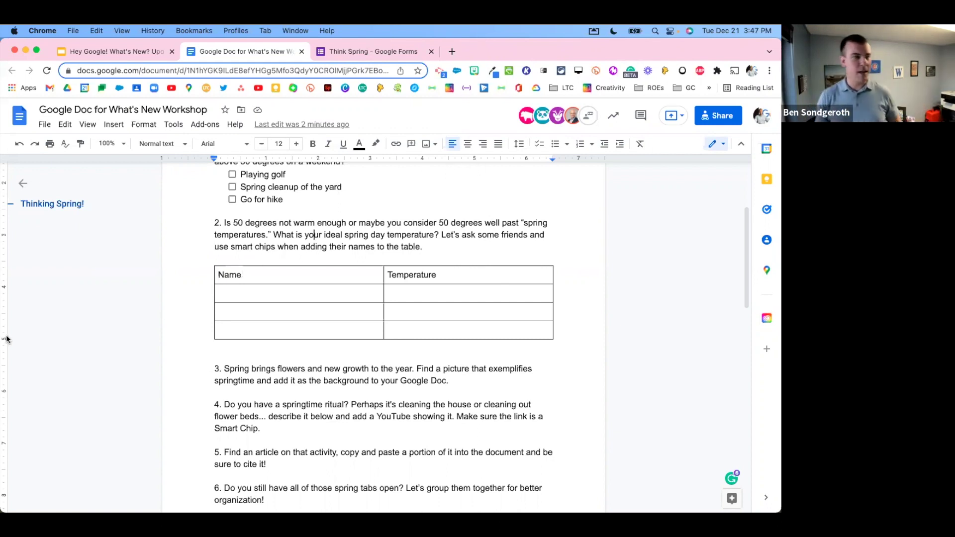
{"action": "left_click_drag", "start_coordinate": [258, 285], "coordinate": [259, 295]}
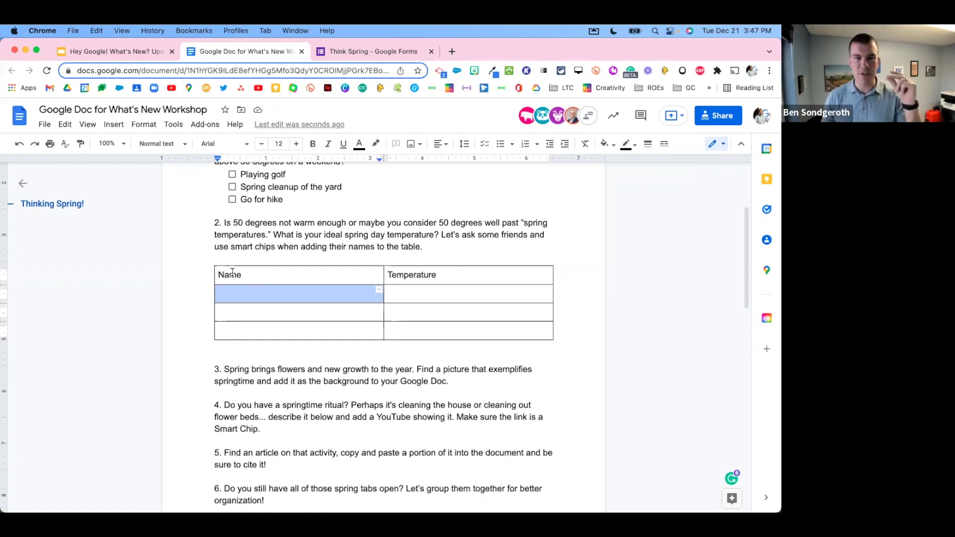
{"action": "left_click", "coordinate": [247, 294]}
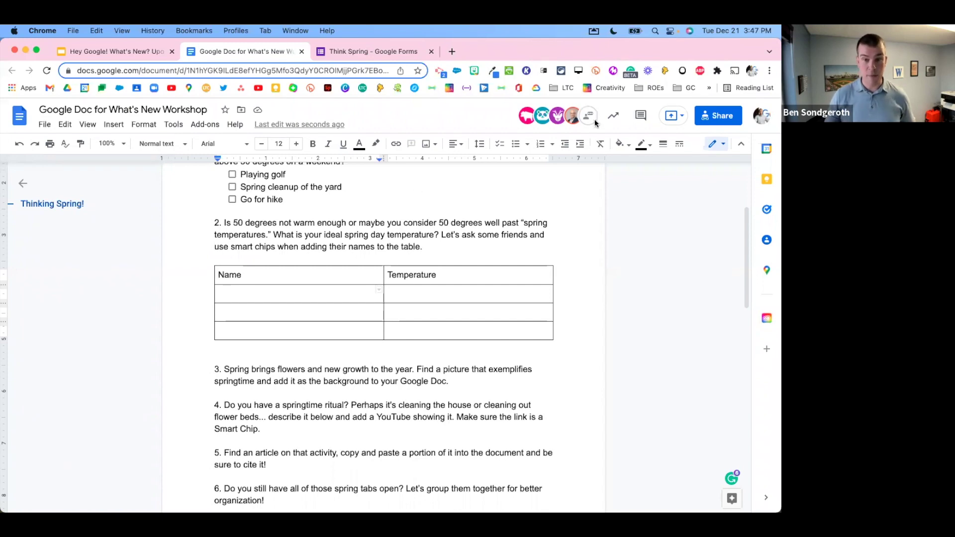
Step: Share the document with three colleagues as editors, without sending email notifications
{"action": "left_click", "coordinate": [714, 121]}
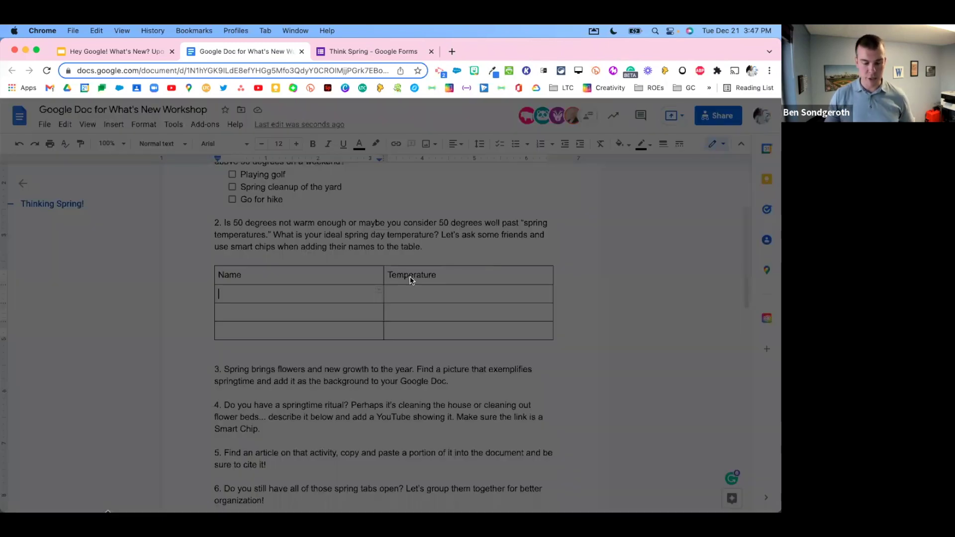
{"action": "type", "text": "matt"}
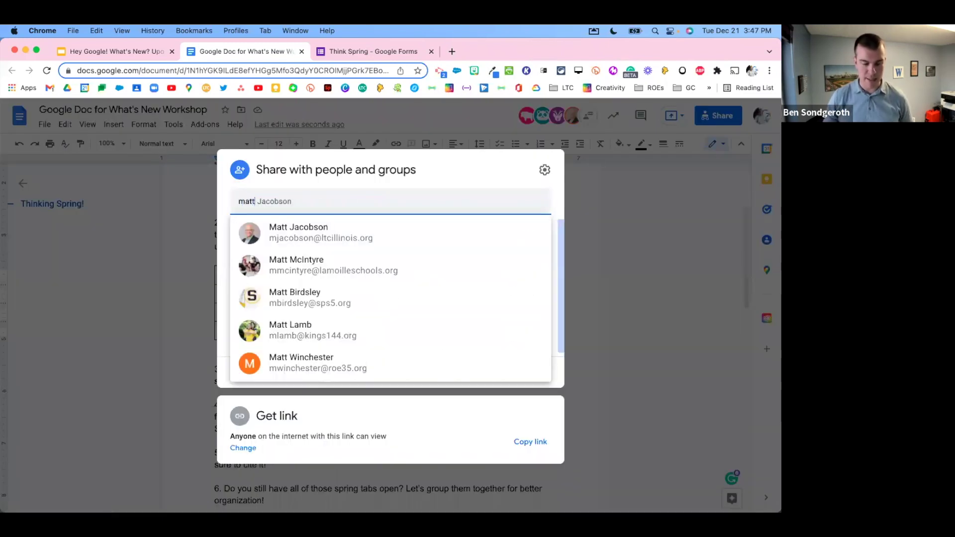
{"action": "left_click", "coordinate": [354, 231]}
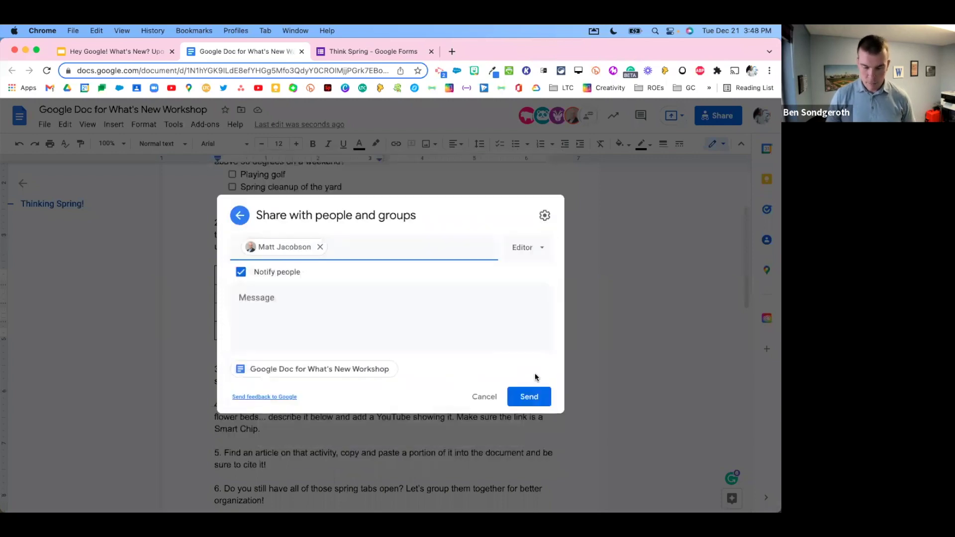
{"action": "type", "text": "hea"}
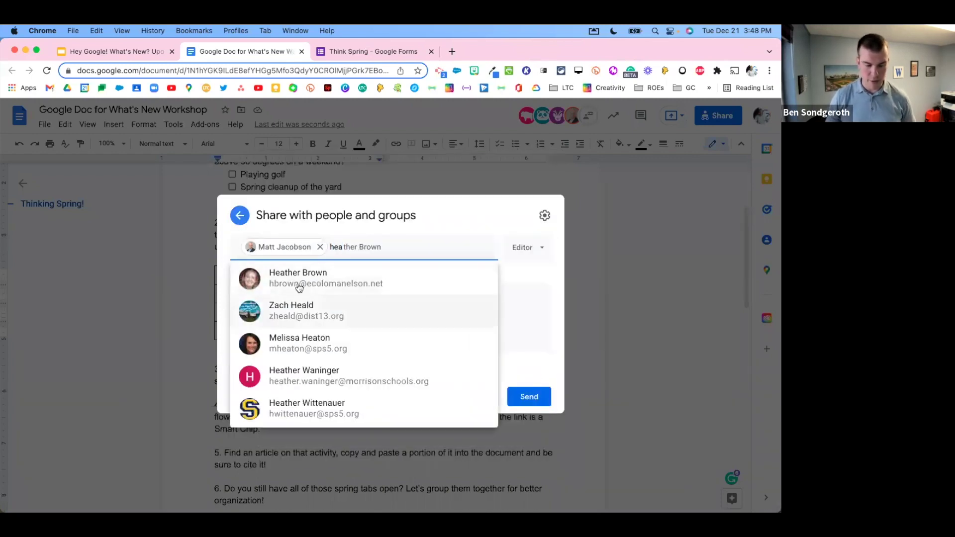
{"action": "left_click", "coordinate": [313, 274]}
{"action": "type", "text": "beth"}
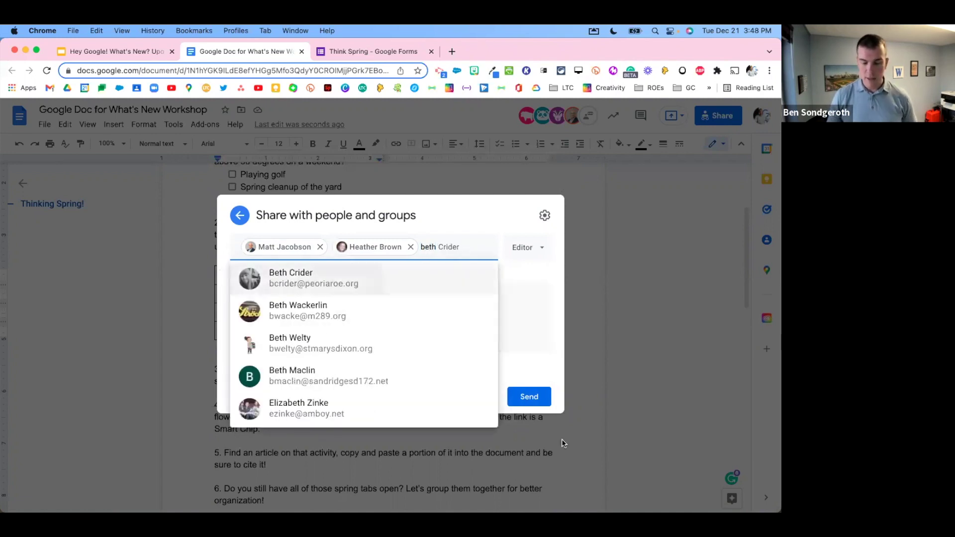
{"action": "key", "text": "Return"}
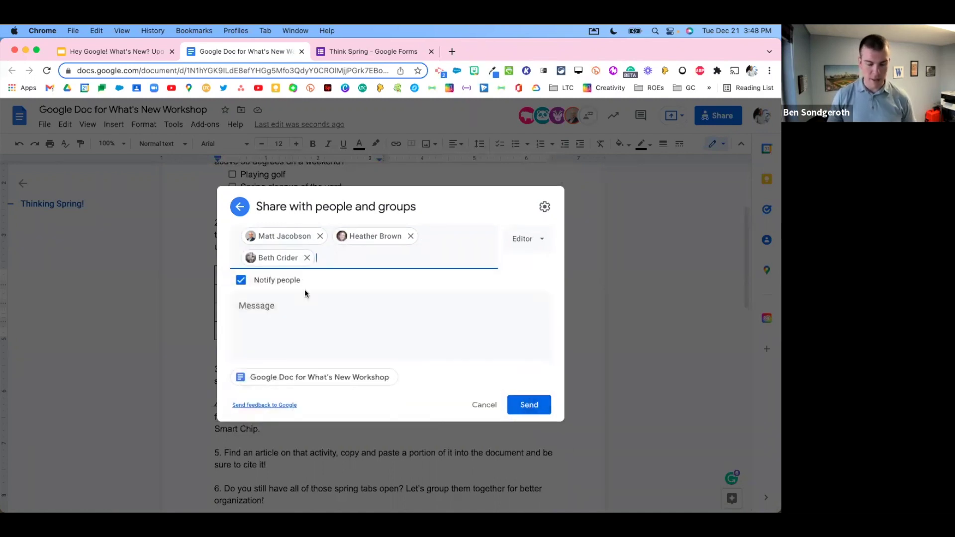
{"action": "left_click", "coordinate": [271, 282]}
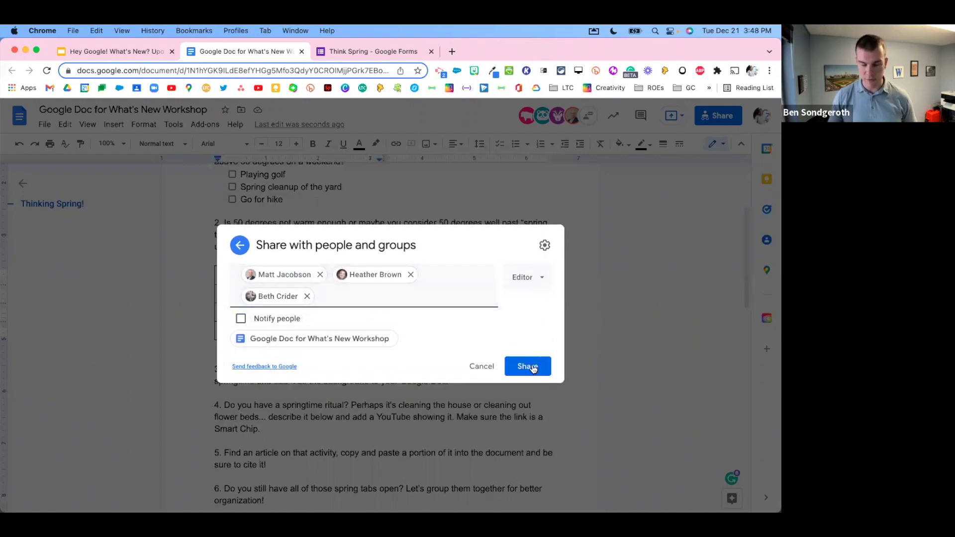
{"action": "left_click", "coordinate": [529, 367]}
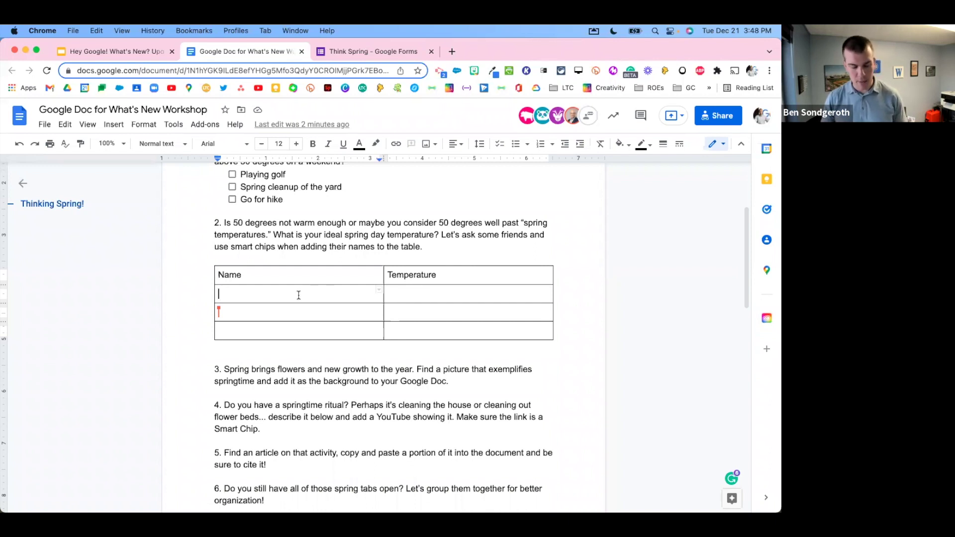
Step: Insert the first person as a smart chip in the Name column, with temperature 68
{"action": "type", "text": "@"}
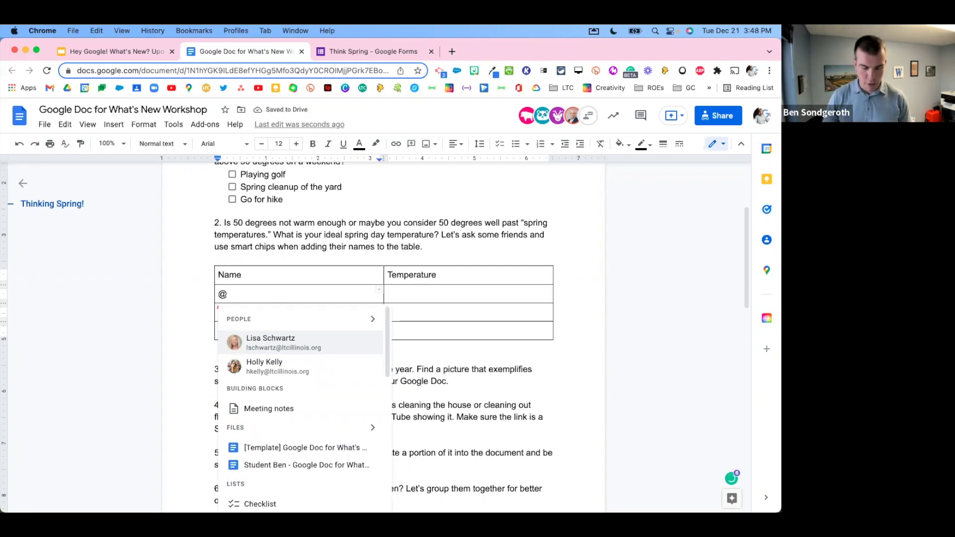
{"action": "type", "text": "ma"}
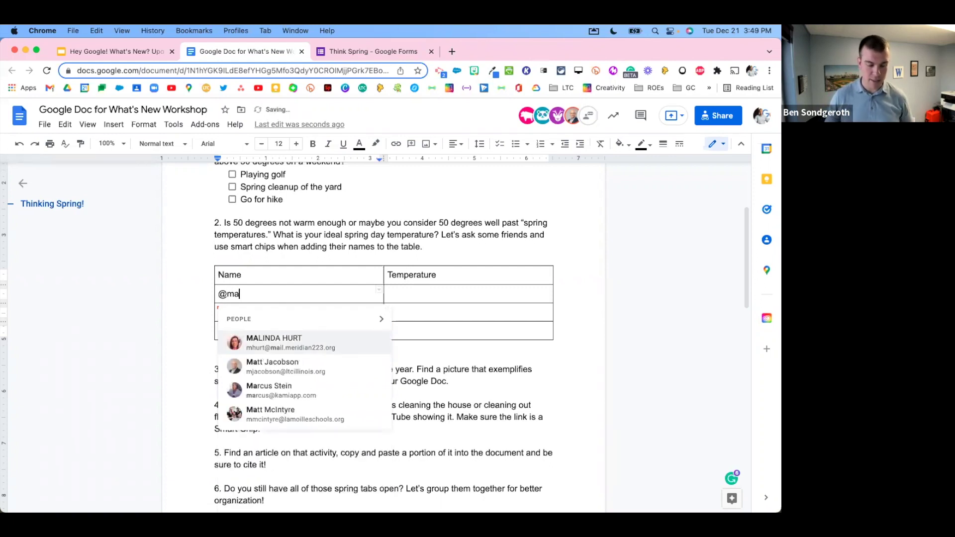
{"action": "left_click", "coordinate": [284, 366]}
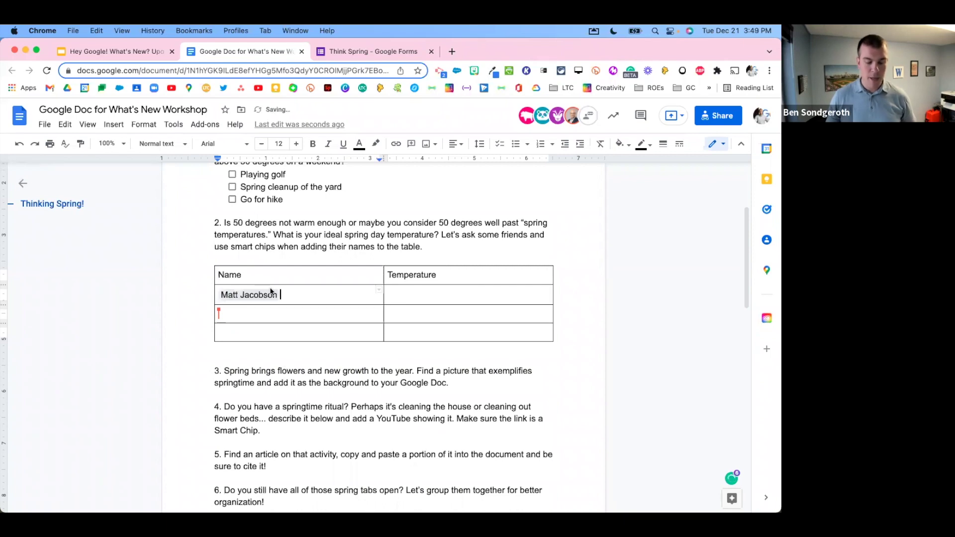
{"action": "mouse_move", "coordinate": [259, 301]}
{"action": "scroll", "coordinate": [259, 301], "scroll_direction": "up", "scroll_amount": 5}
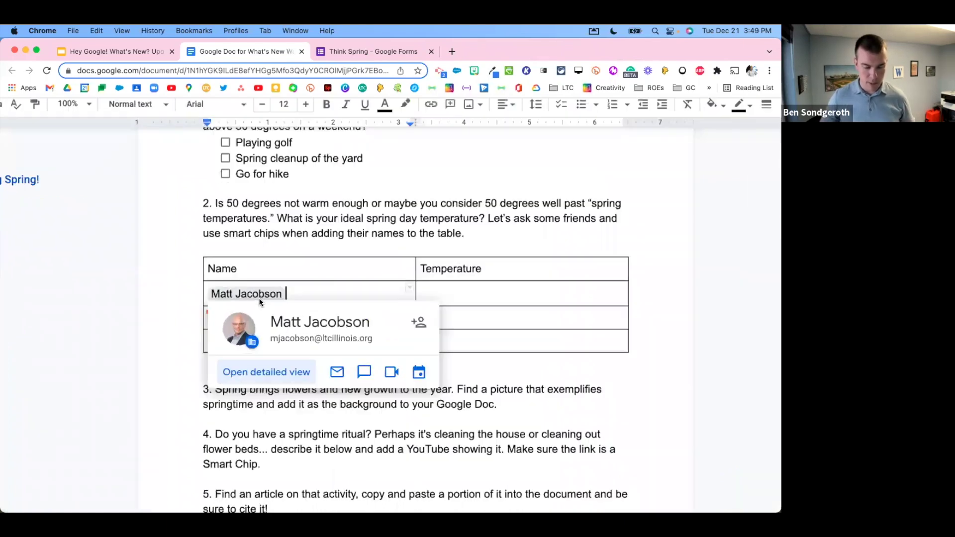
{"action": "scroll", "coordinate": [259, 301], "scroll_direction": "down", "scroll_amount": 2}
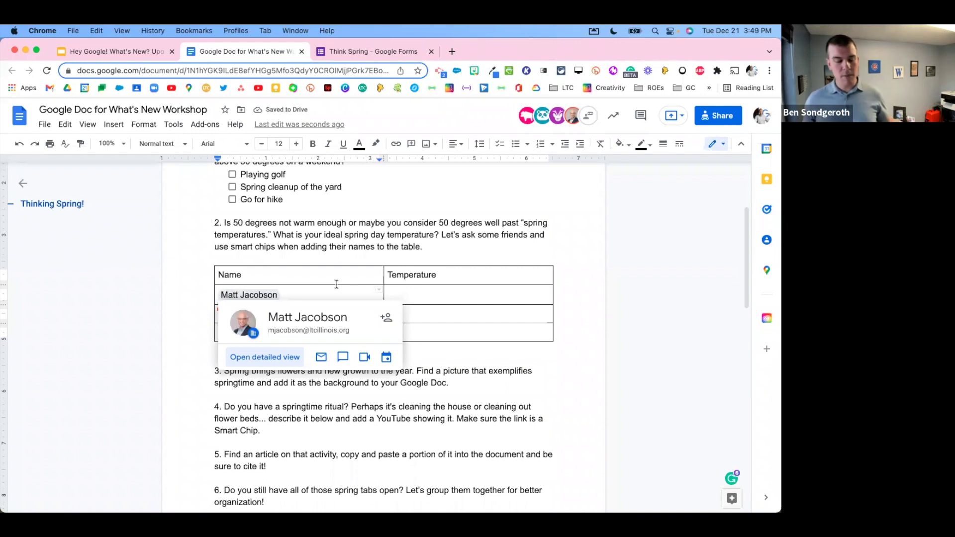
{"action": "mouse_move", "coordinate": [274, 297]}
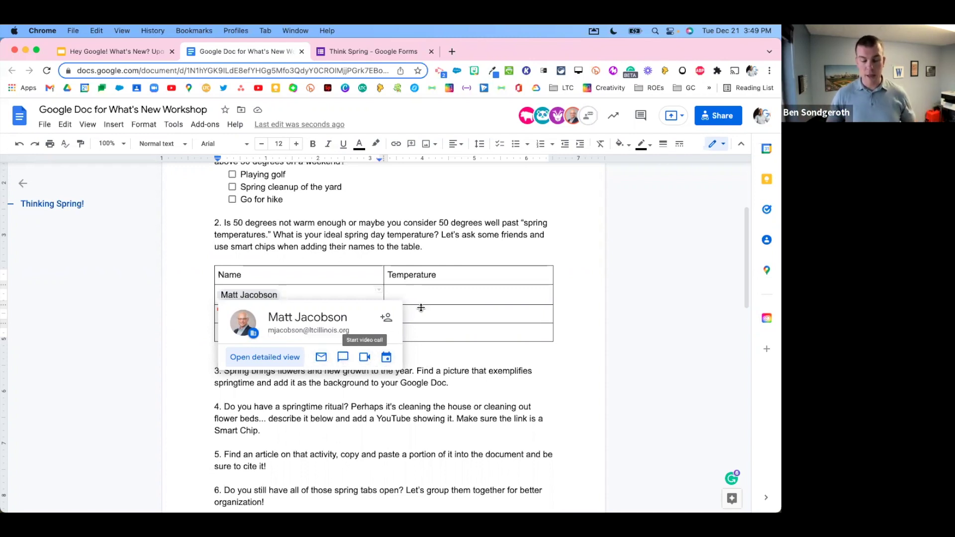
{"action": "left_click", "coordinate": [424, 292]}
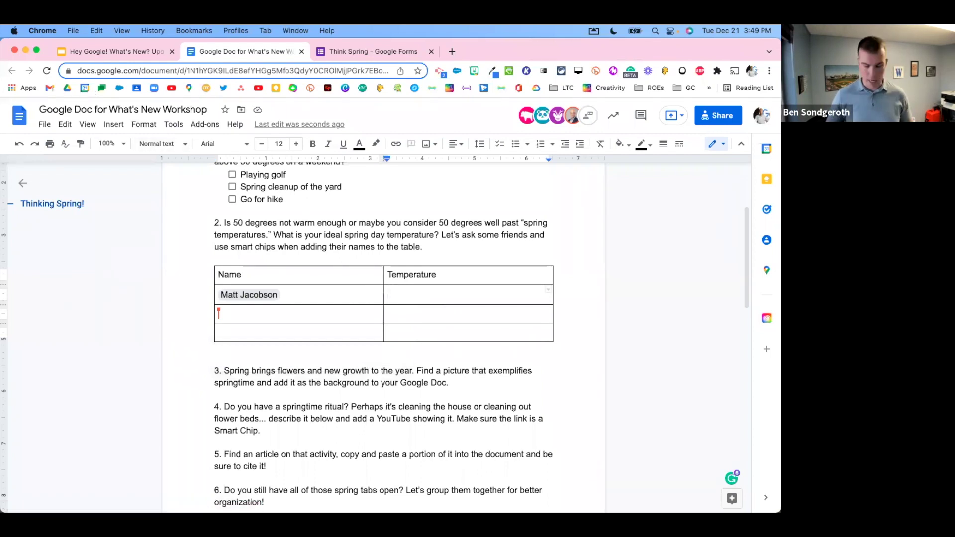
{"action": "type", "text": "68"}
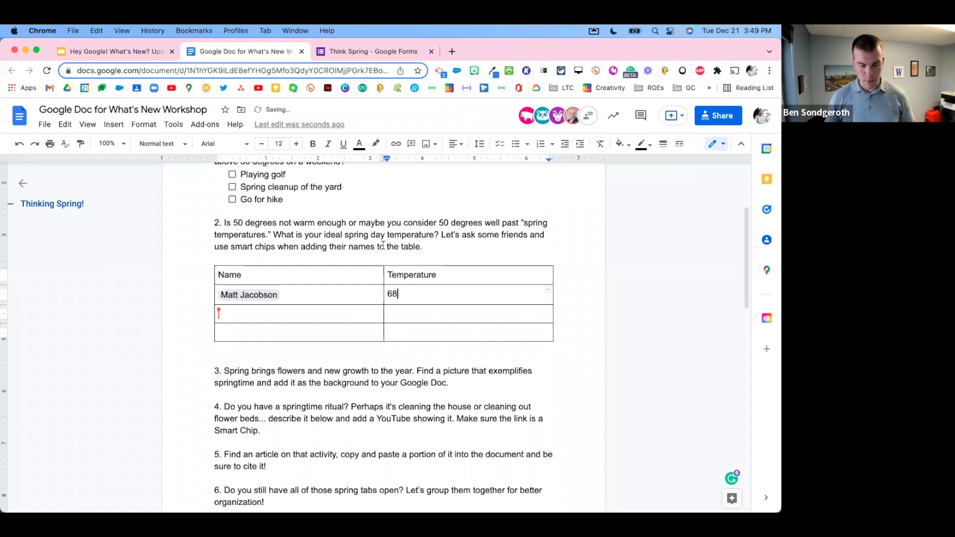
Step: Add the second person as a smart chip in the next row, with temperature 50
{"action": "left_click", "coordinate": [293, 314]}
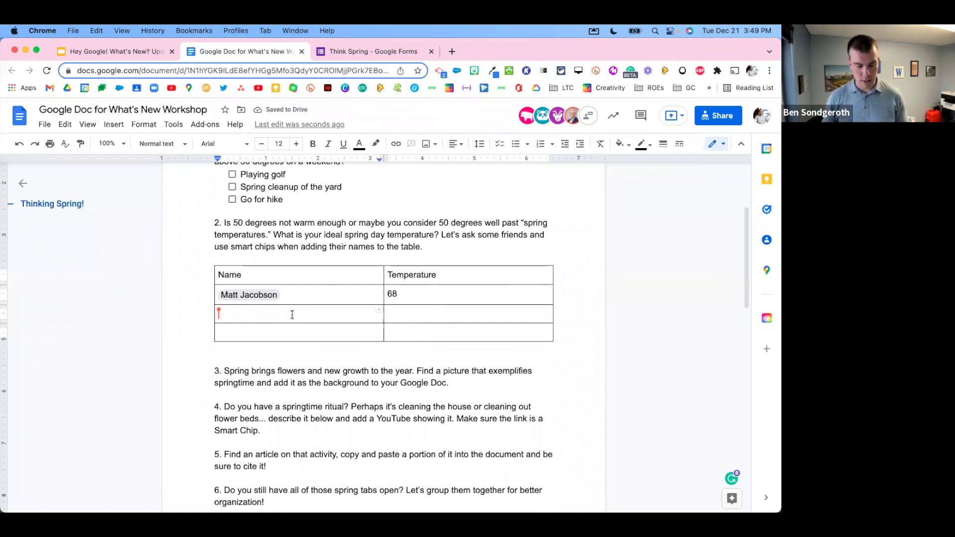
{"action": "type", "text": "@heath"}
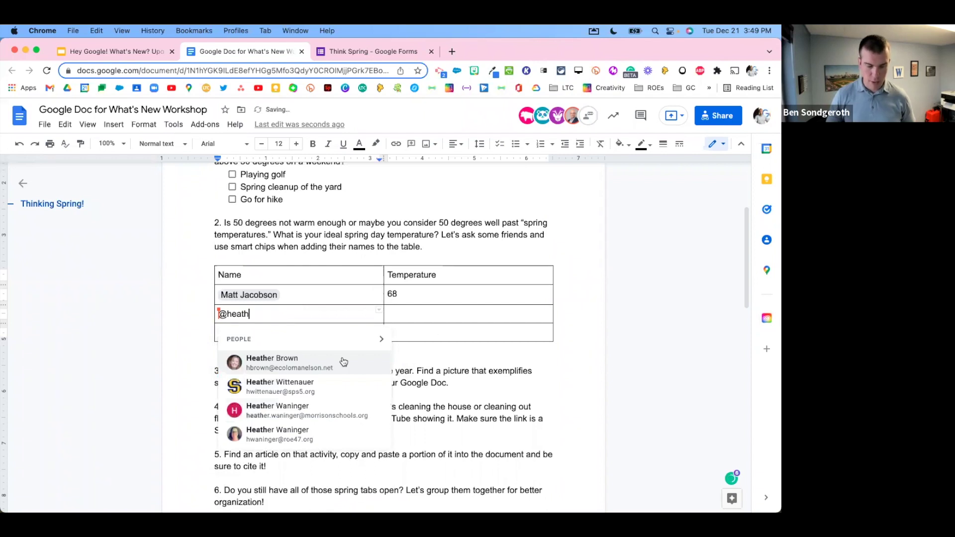
{"action": "left_click", "coordinate": [343, 362]}
{"action": "left_click", "coordinate": [415, 313]}
{"action": "type", "text": "50"}
Step: Add the third person as a smart chip in the last row, with temperature 65
{"action": "left_click", "coordinate": [317, 337]}
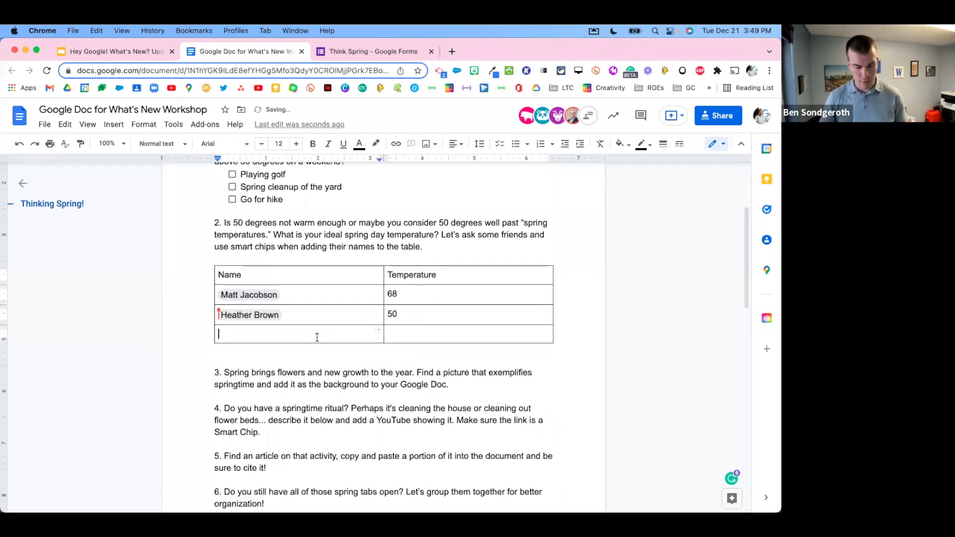
{"action": "type", "text": "@beth"}
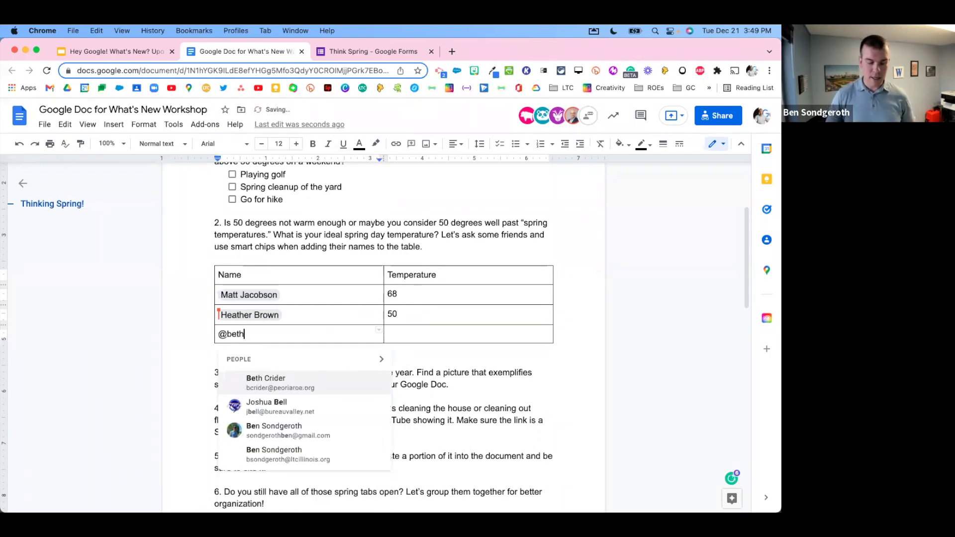
{"action": "left_click", "coordinate": [294, 384]}
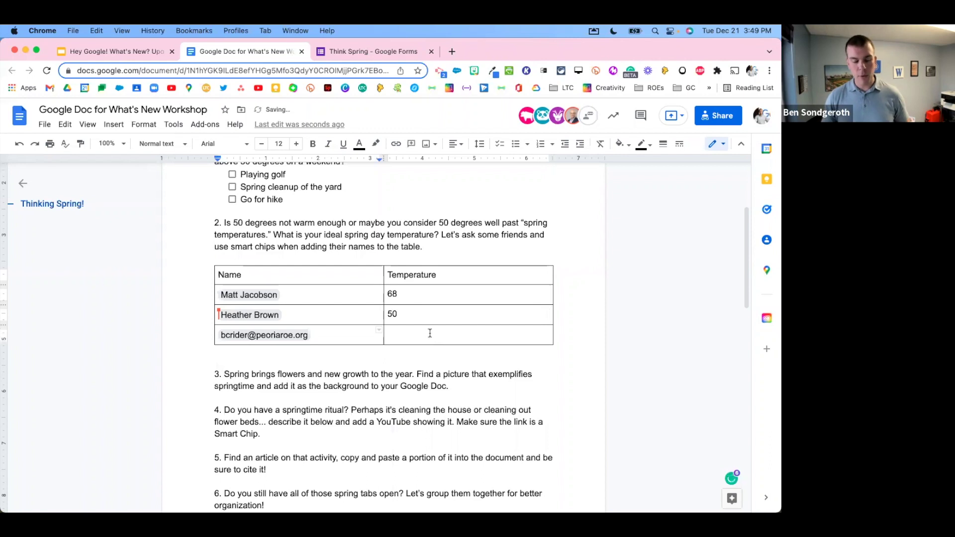
{"action": "left_click", "coordinate": [429, 333]}
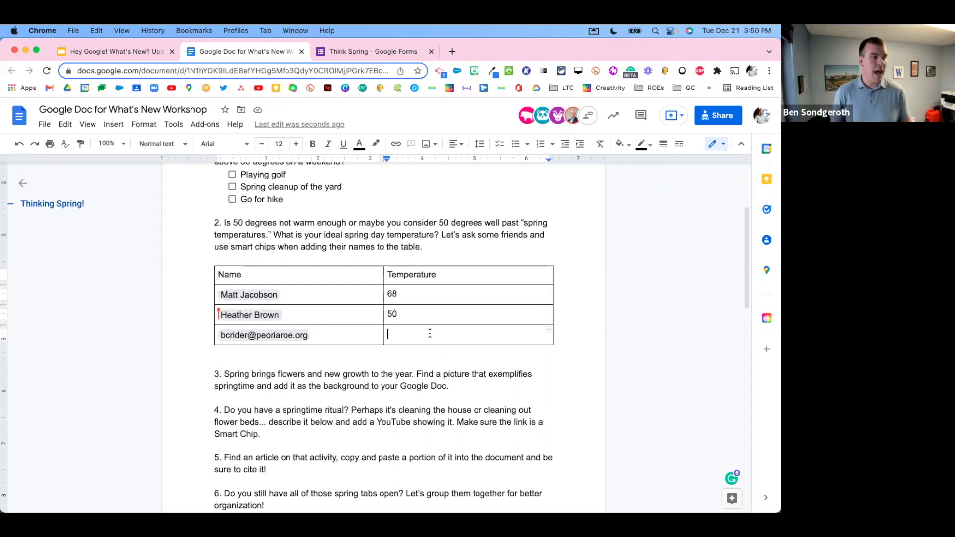
{"action": "type", "text": "65"}
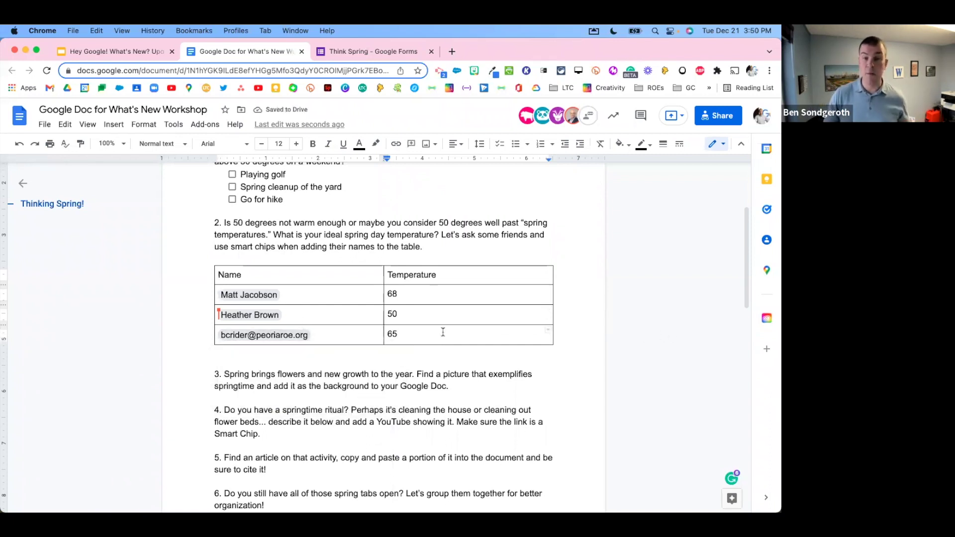
{"action": "mouse_move", "coordinate": [239, 336]}
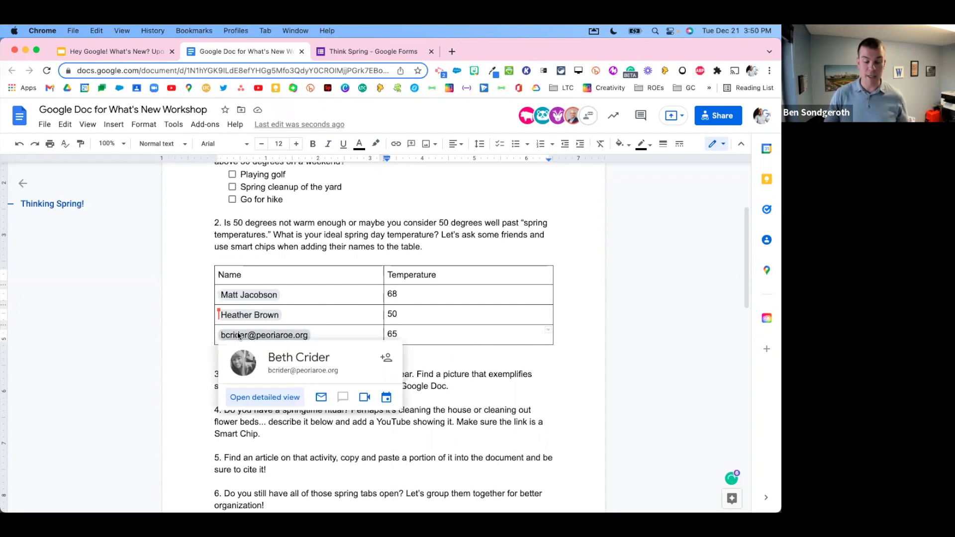
{"action": "mouse_move", "coordinate": [261, 297]}
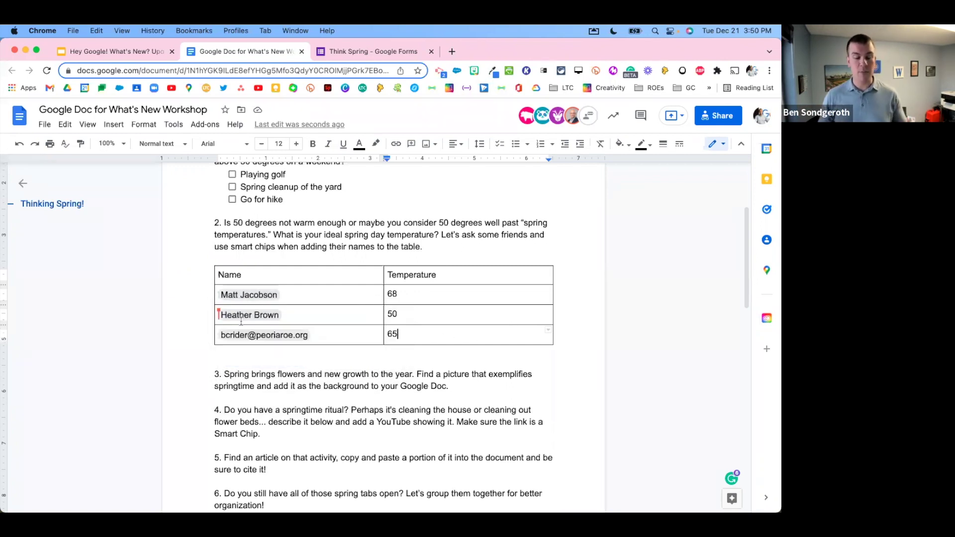
{"action": "mouse_move", "coordinate": [233, 317]}
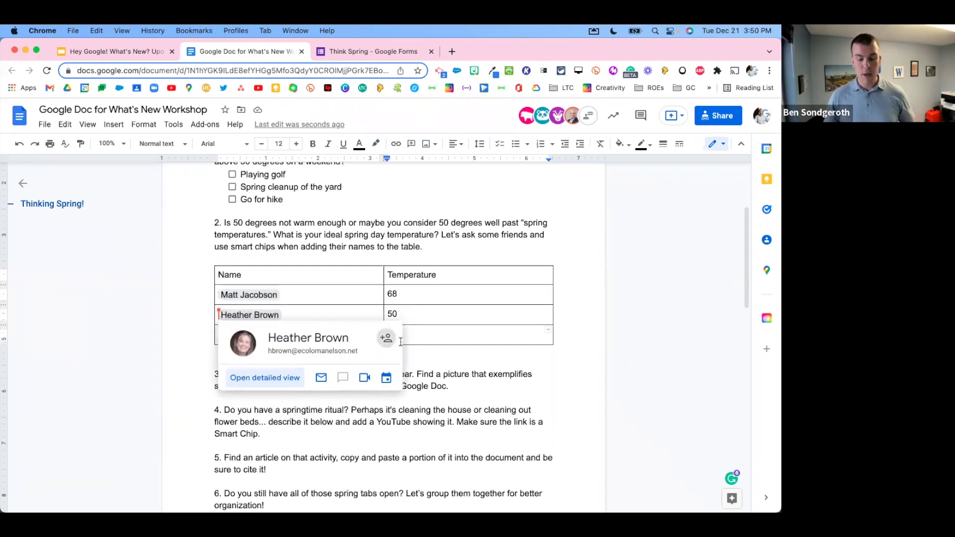
{"action": "left_click", "coordinate": [491, 383]}
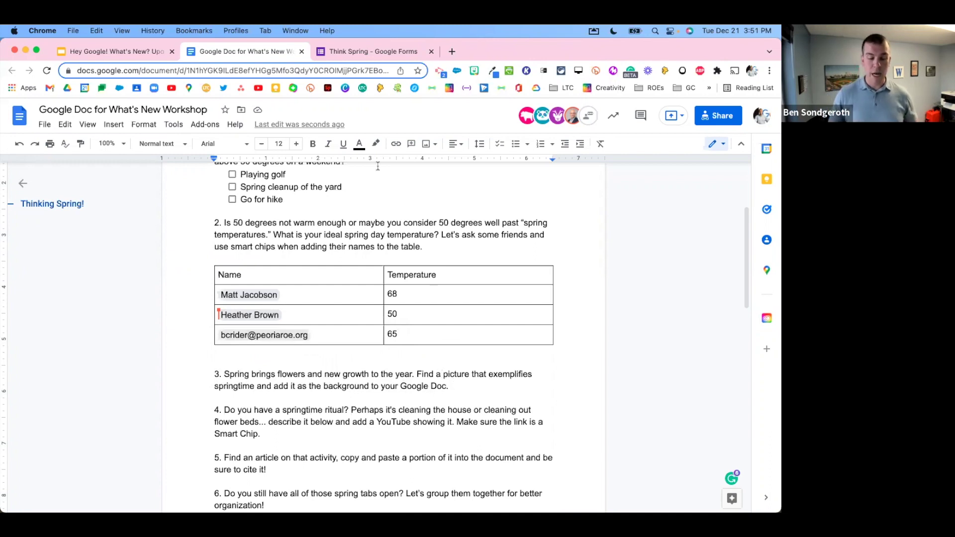
Step: Go to the Table Templates (Coming Soon) slide in the workshop slide deck
{"action": "left_click", "coordinate": [128, 56]}
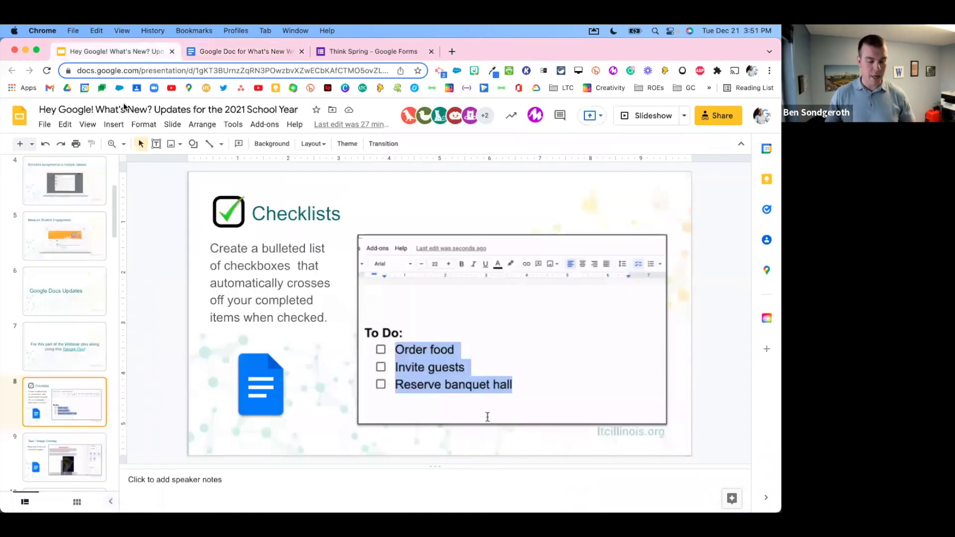
{"action": "scroll", "coordinate": [63, 404], "scroll_direction": "down", "scroll_amount": 5}
{"action": "scroll", "coordinate": [65, 400], "scroll_direction": "down", "scroll_amount": 2}
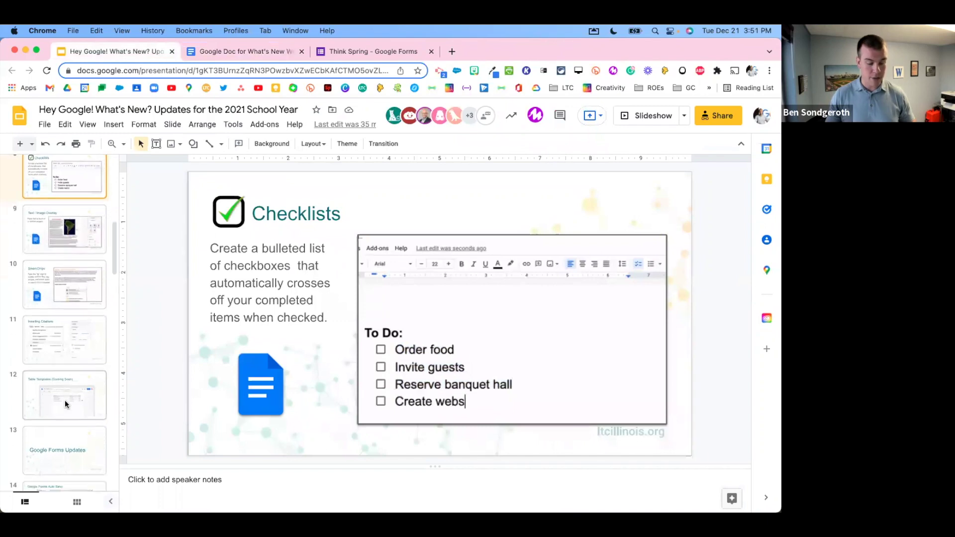
{"action": "left_click", "coordinate": [73, 362]}
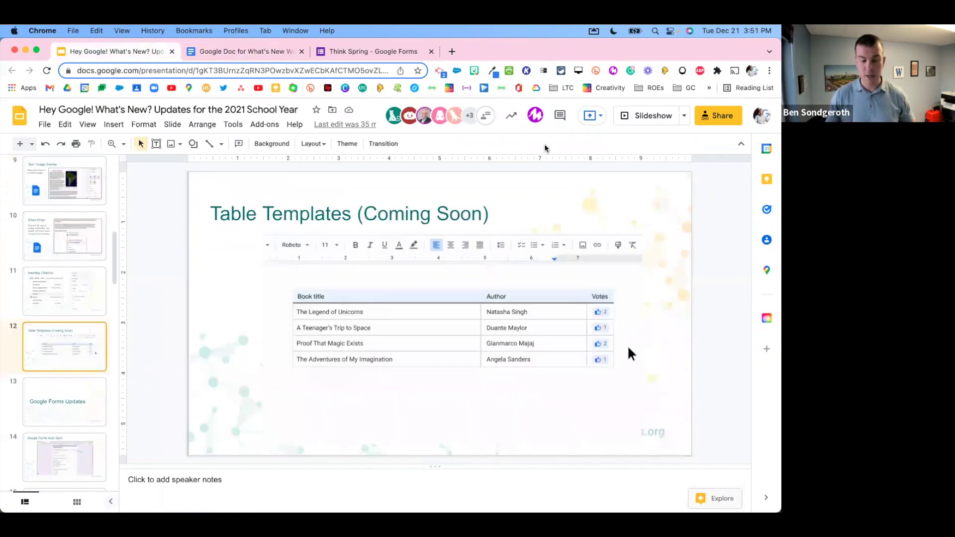
Step: Present the deck full screen, then exit back to the workshop Google Doc
{"action": "left_click", "coordinate": [642, 117]}
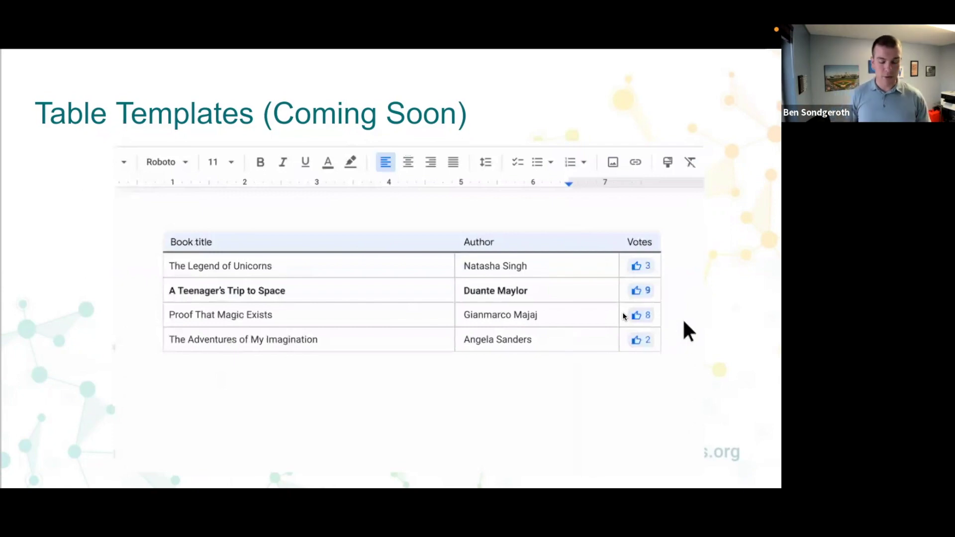
{"action": "key", "text": "Escape"}
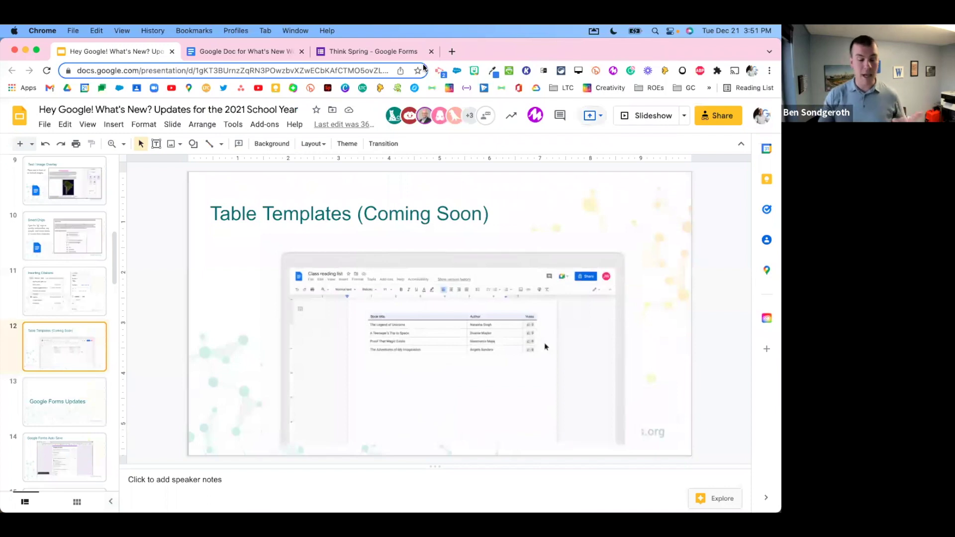
{"action": "left_click", "coordinate": [254, 54]}
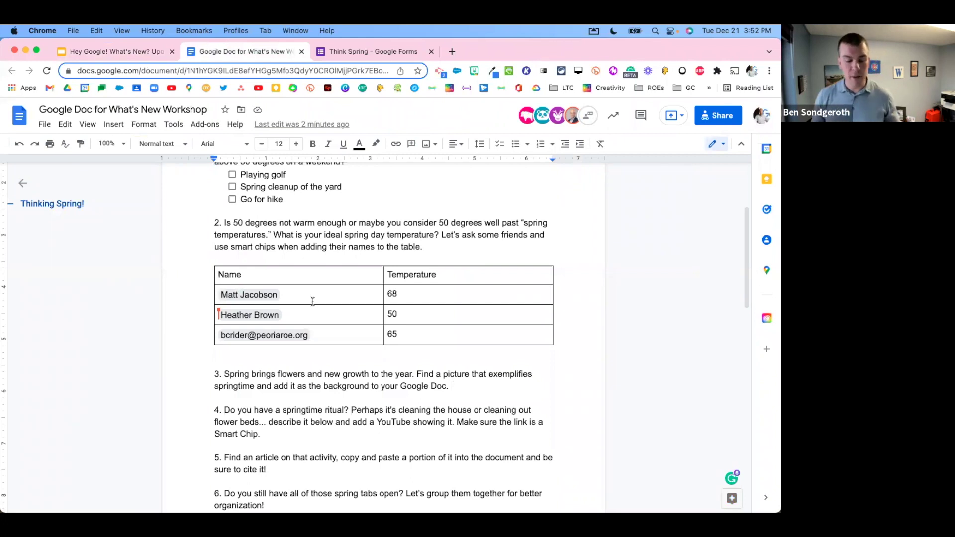
Step: Create a new empty line below item 8 at the end of the document
{"action": "left_click", "coordinate": [347, 355]}
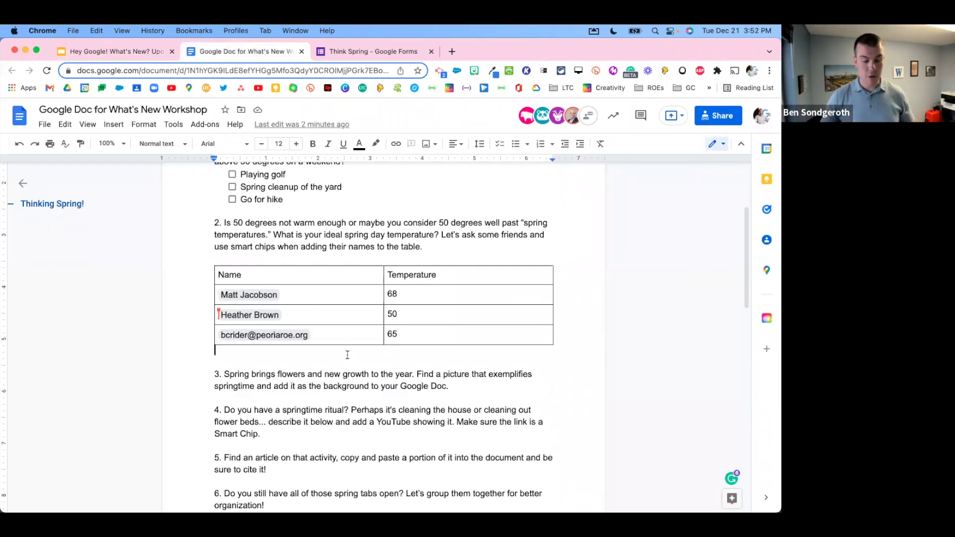
{"action": "left_click", "coordinate": [130, 125]}
{"action": "mouse_move", "coordinate": [115, 126]}
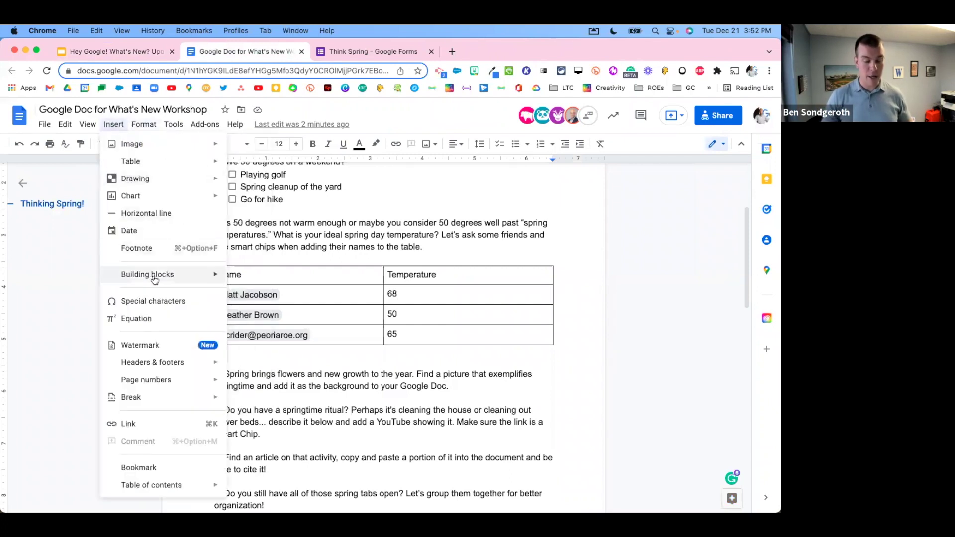
{"action": "mouse_move", "coordinate": [155, 281]}
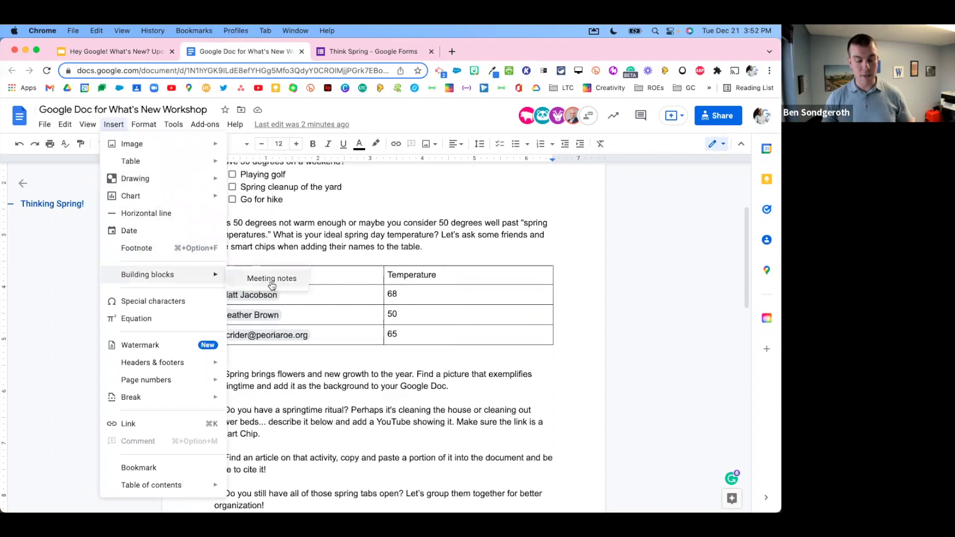
{"action": "left_click", "coordinate": [391, 257]}
{"action": "scroll", "coordinate": [486, 299], "scroll_direction": "down", "scroll_amount": 10}
{"action": "left_click", "coordinate": [424, 370]}
{"action": "key", "text": "Return"}
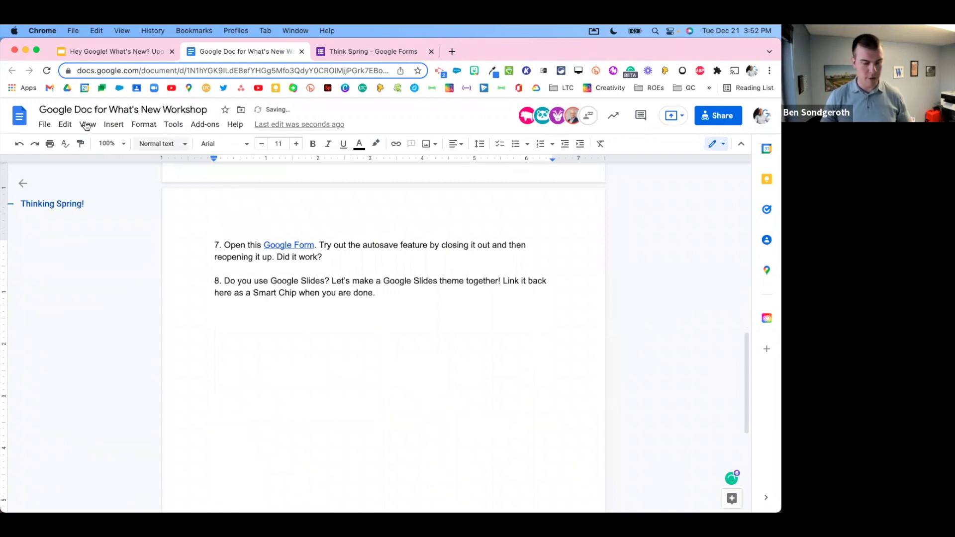
Step: Insert a Meeting notes building block for tomorrow's calendar event, then undo it
{"action": "left_click", "coordinate": [113, 124]}
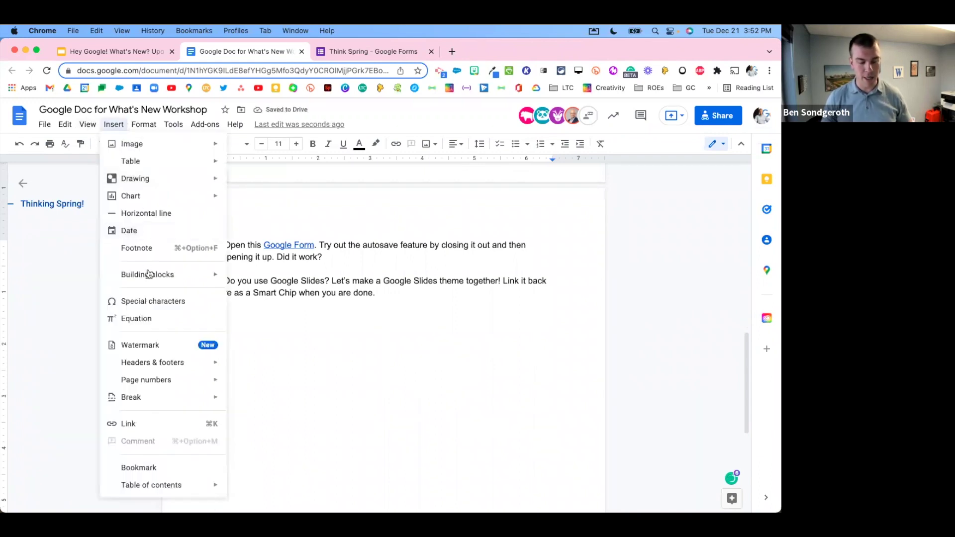
{"action": "left_click", "coordinate": [269, 277]}
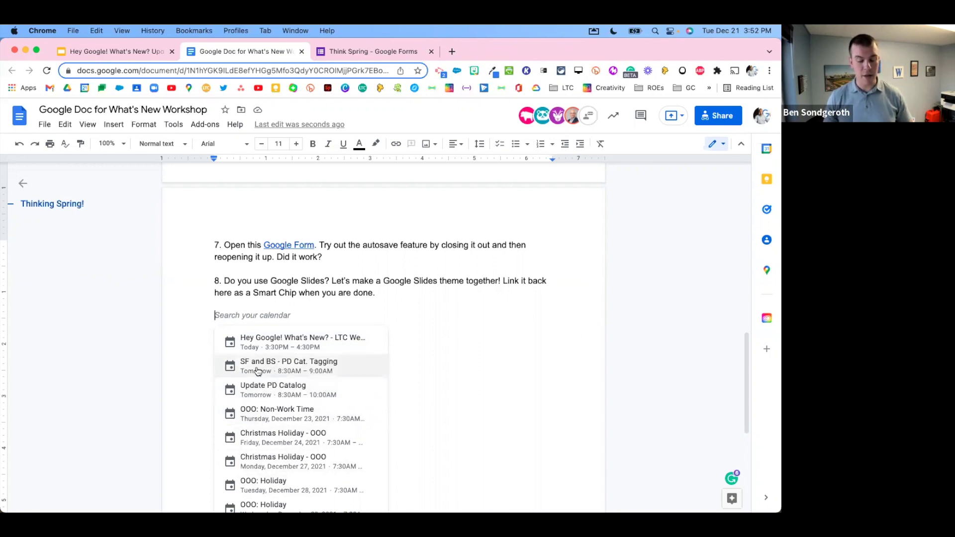
{"action": "left_click", "coordinate": [271, 369]}
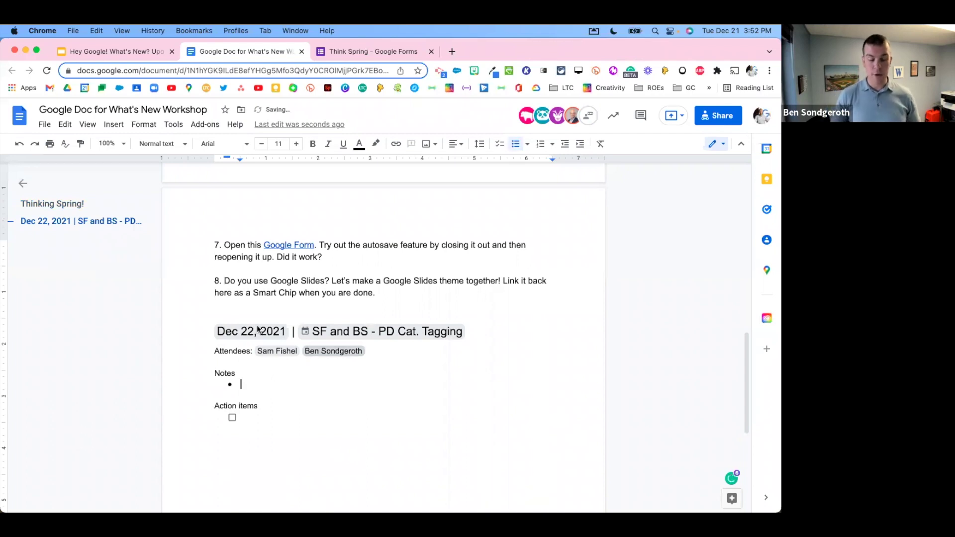
{"action": "left_click", "coordinate": [267, 331]}
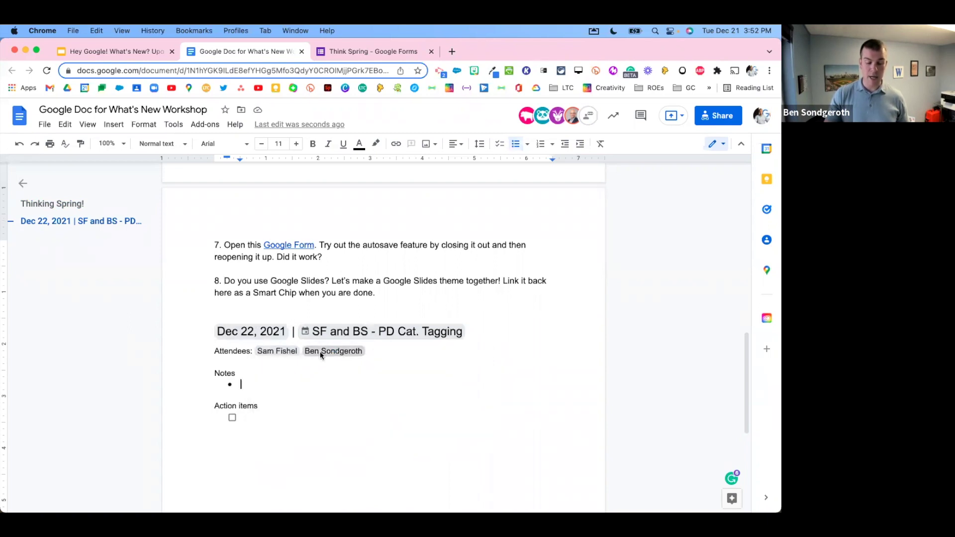
{"action": "scroll", "coordinate": [242, 411], "scroll_direction": "down", "scroll_amount": 3}
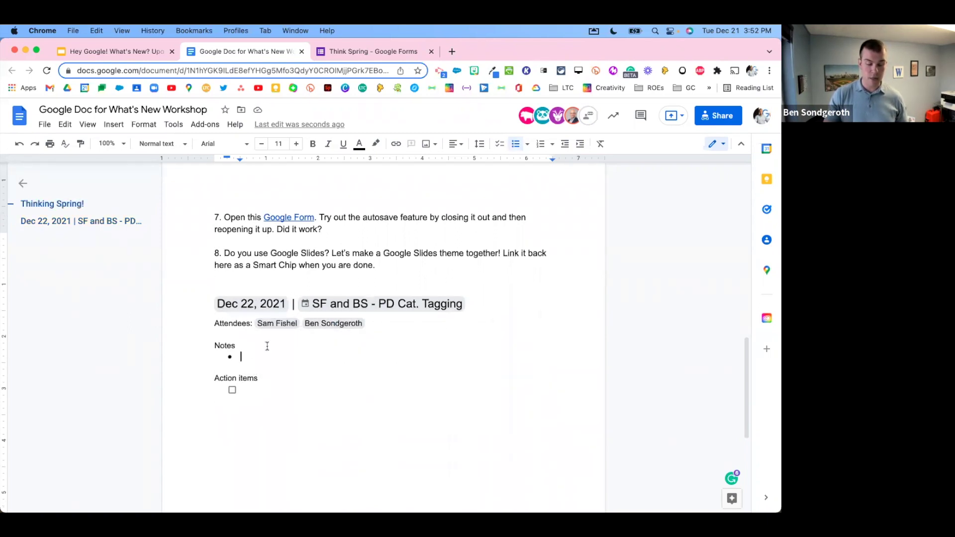
{"action": "left_click", "coordinate": [263, 328]}
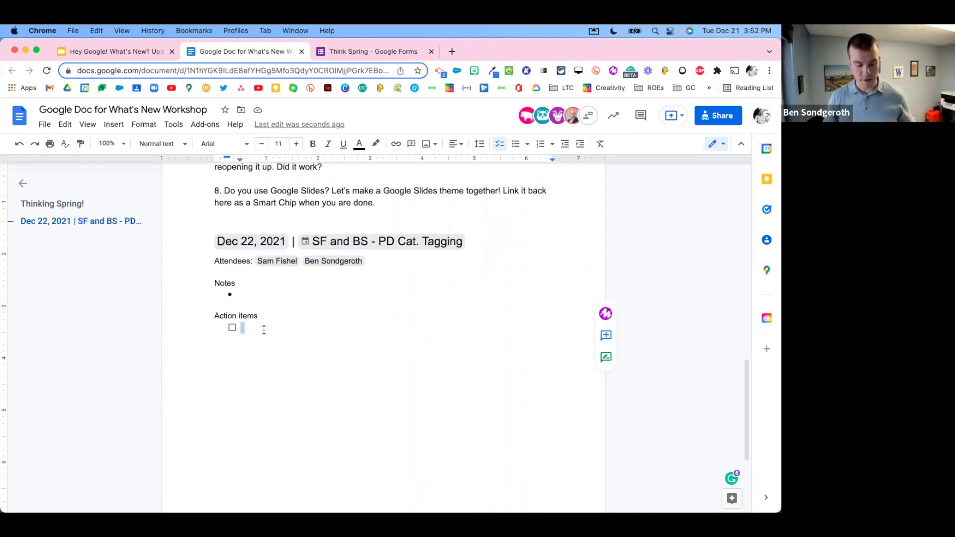
{"action": "key", "text": "super+z"}
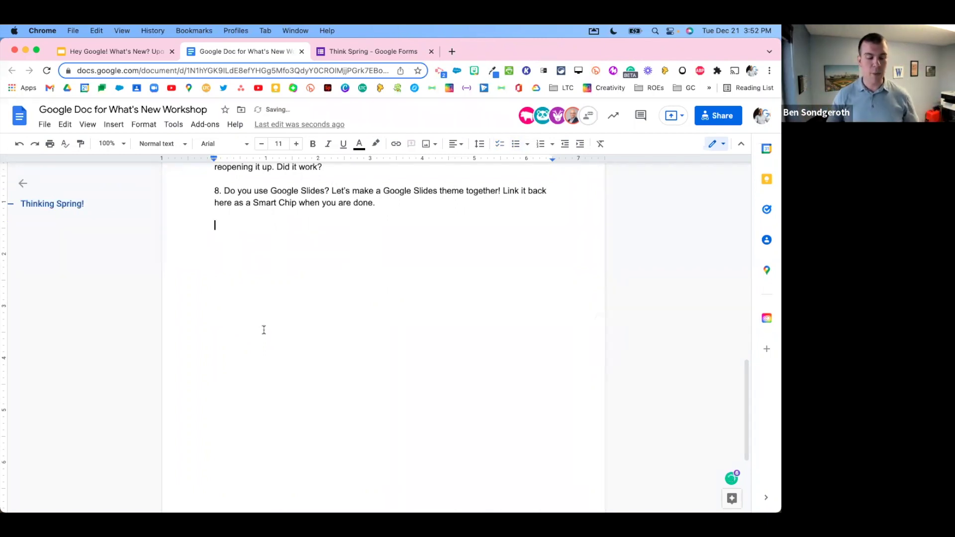
Step: Add a blank line after 'Google Doc.' at the end of item 3
{"action": "scroll", "coordinate": [339, 297], "scroll_direction": "up", "scroll_amount": 3}
{"action": "scroll", "coordinate": [338, 297], "scroll_direction": "up", "scroll_amount": 10}
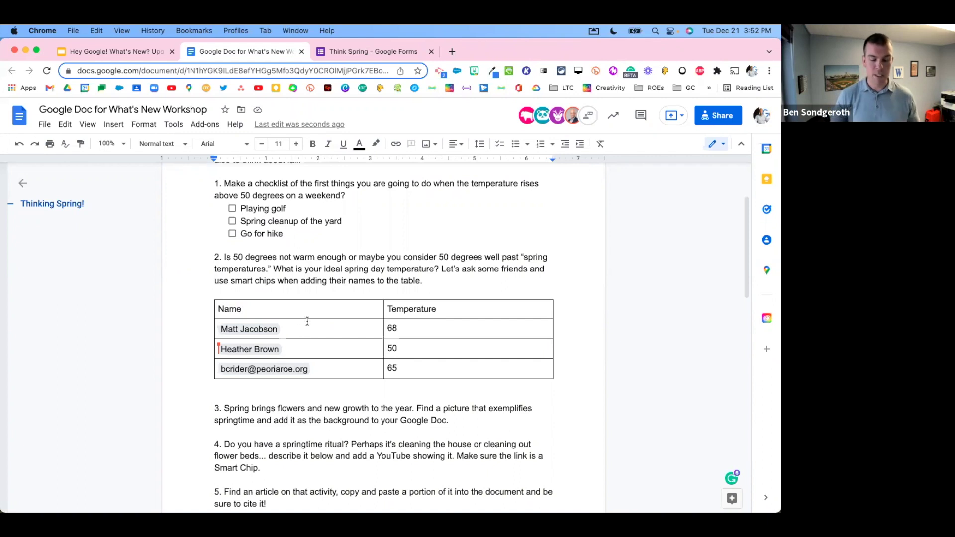
{"action": "scroll", "coordinate": [407, 333], "scroll_direction": "down", "scroll_amount": 1}
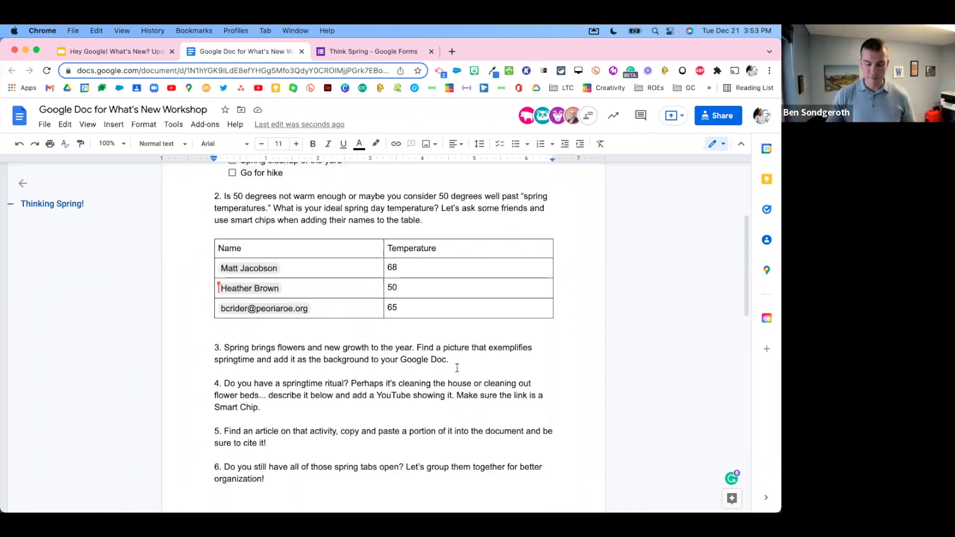
{"action": "double_click", "coordinate": [458, 364]}
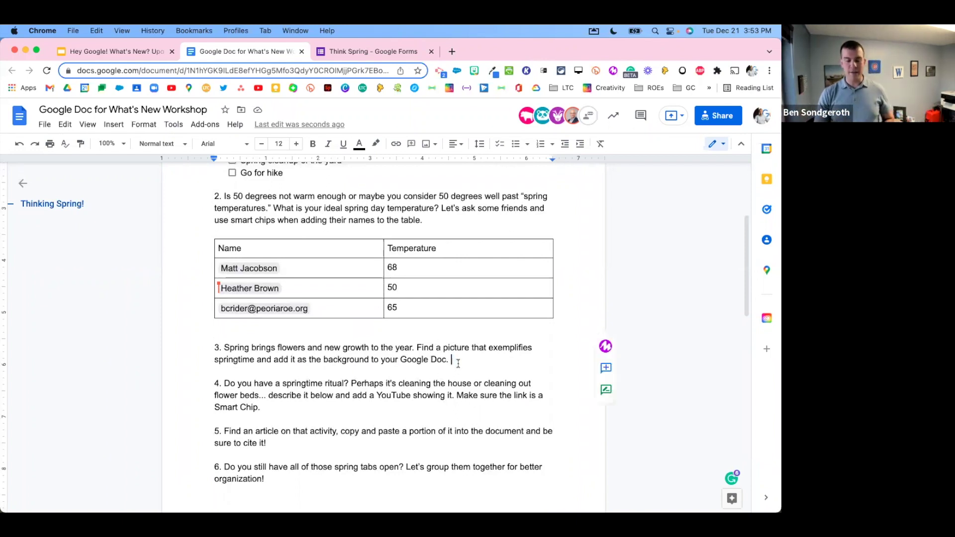
{"action": "key", "text": "Return"}
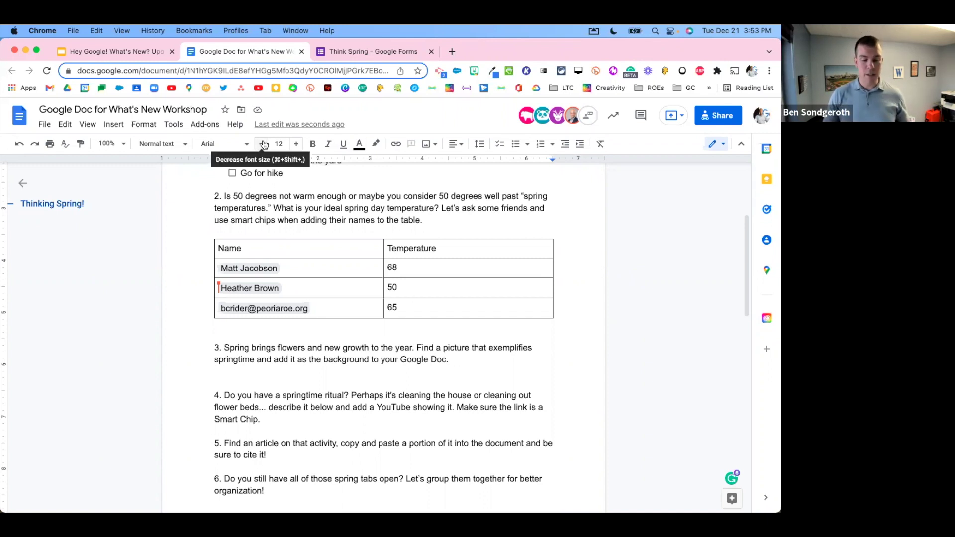
Step: Insert a purple crocus photo from a 'springtime' web image search below item 3
{"action": "left_click", "coordinate": [431, 145]}
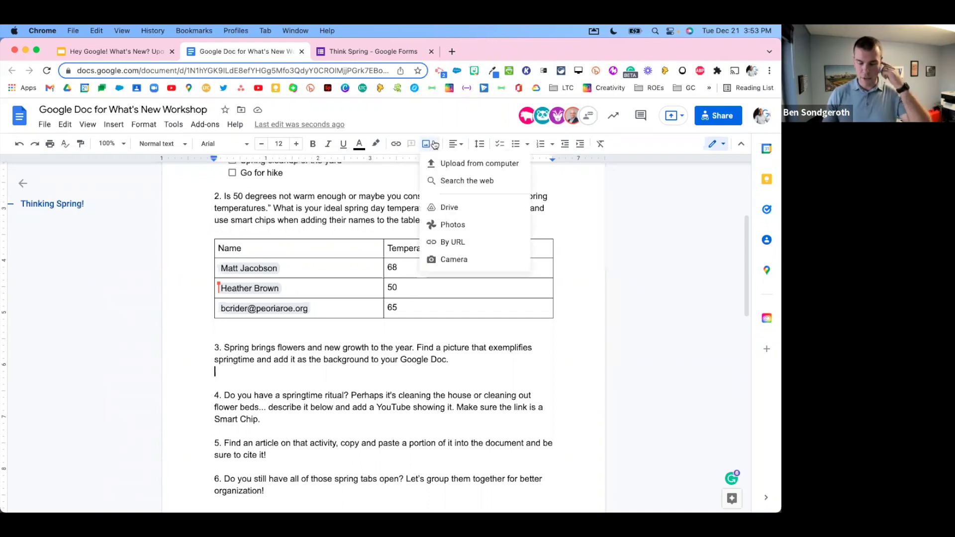
{"action": "left_click", "coordinate": [435, 182]}
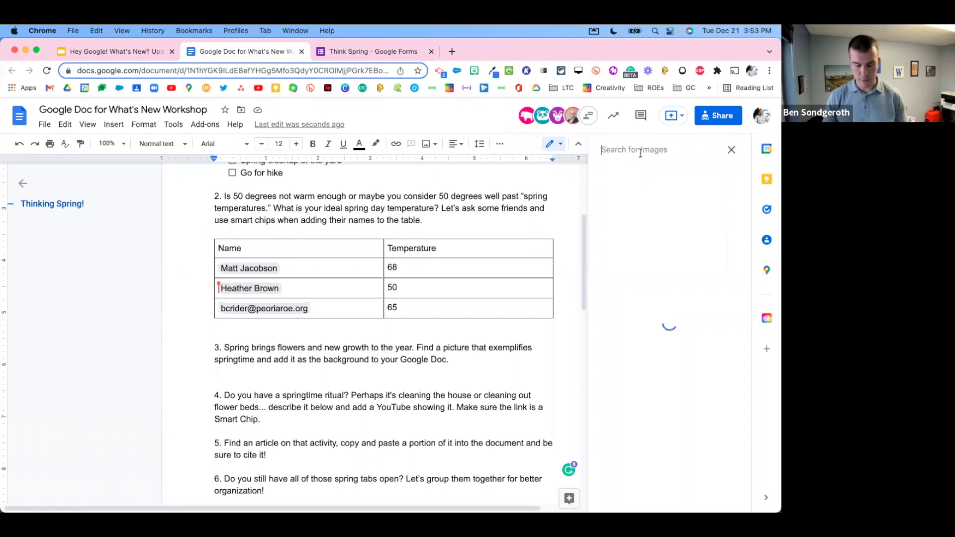
{"action": "type", "text": "springtime"}
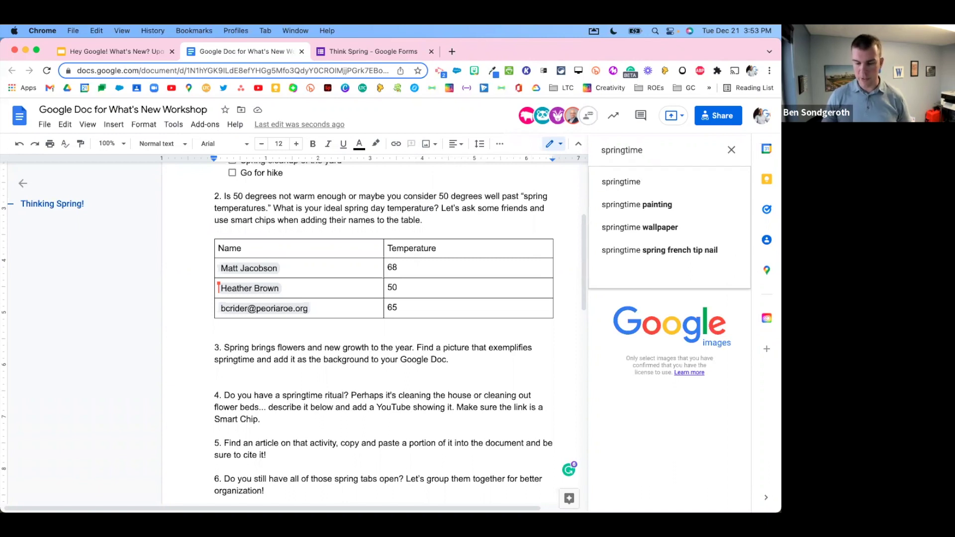
{"action": "key", "text": "Return"}
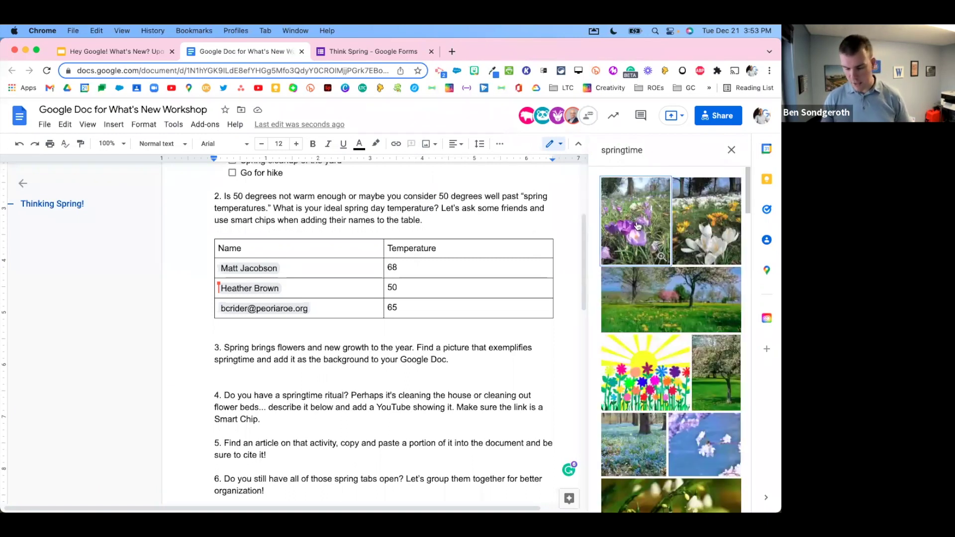
{"action": "left_click", "coordinate": [637, 225]}
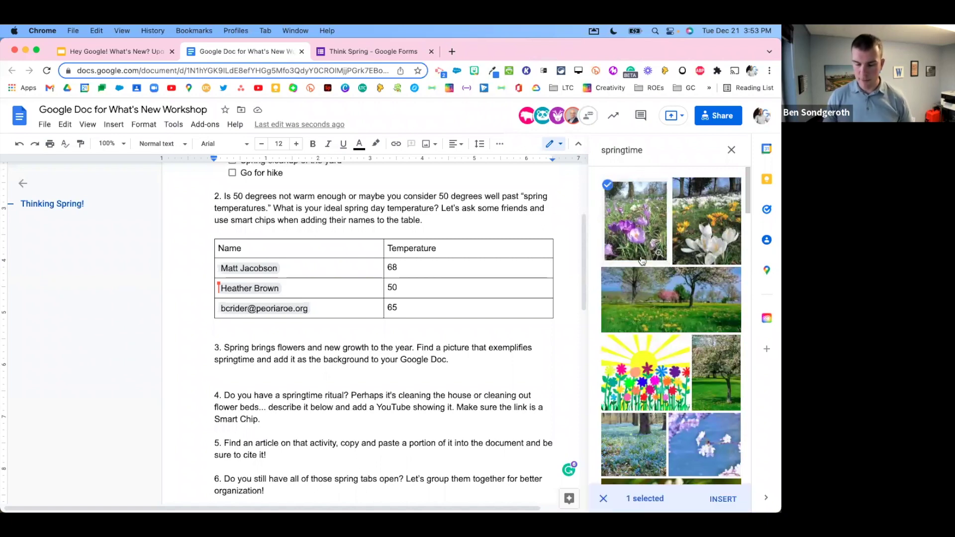
{"action": "left_click", "coordinate": [713, 496]}
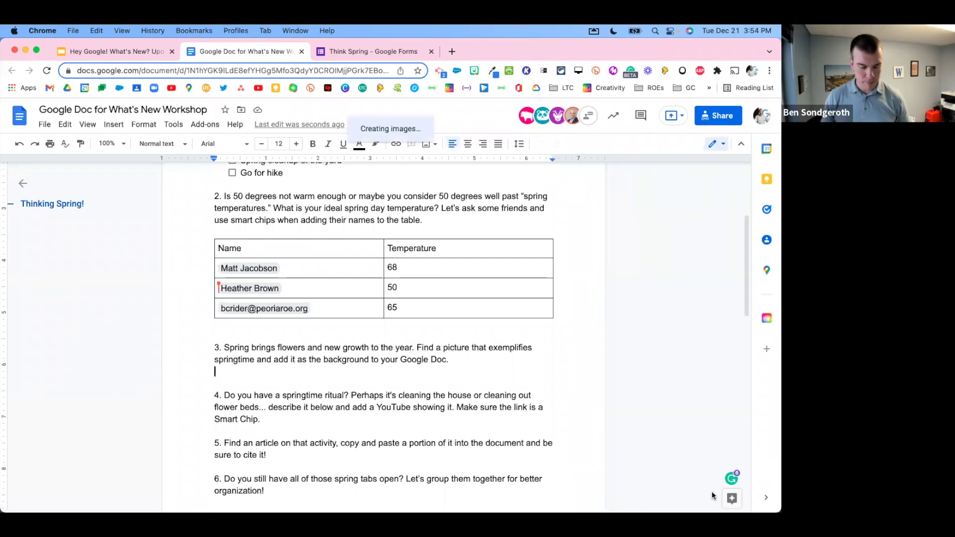
Step: Shrink the crocus photo and set it to wrap text
{"action": "scroll", "coordinate": [332, 315], "scroll_direction": "down", "scroll_amount": 5}
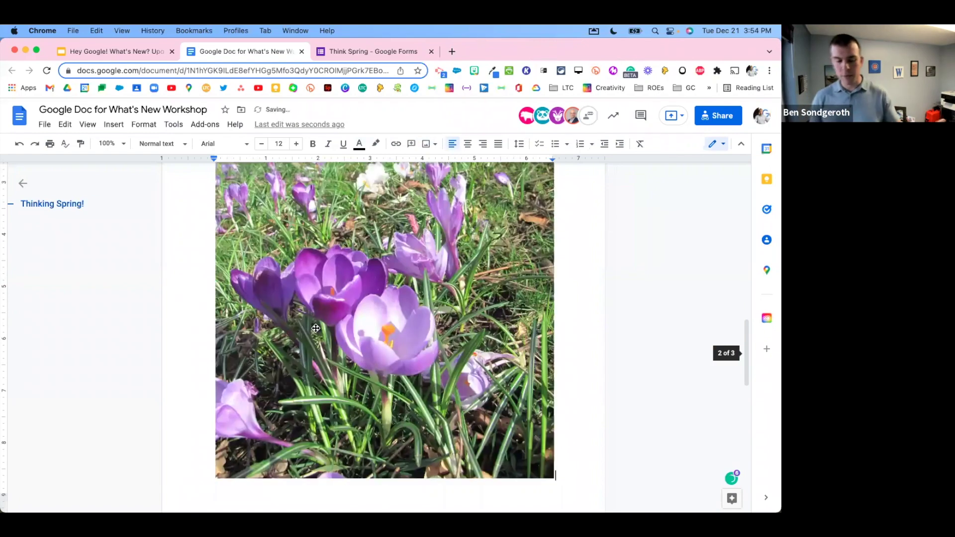
{"action": "left_click", "coordinate": [499, 376]}
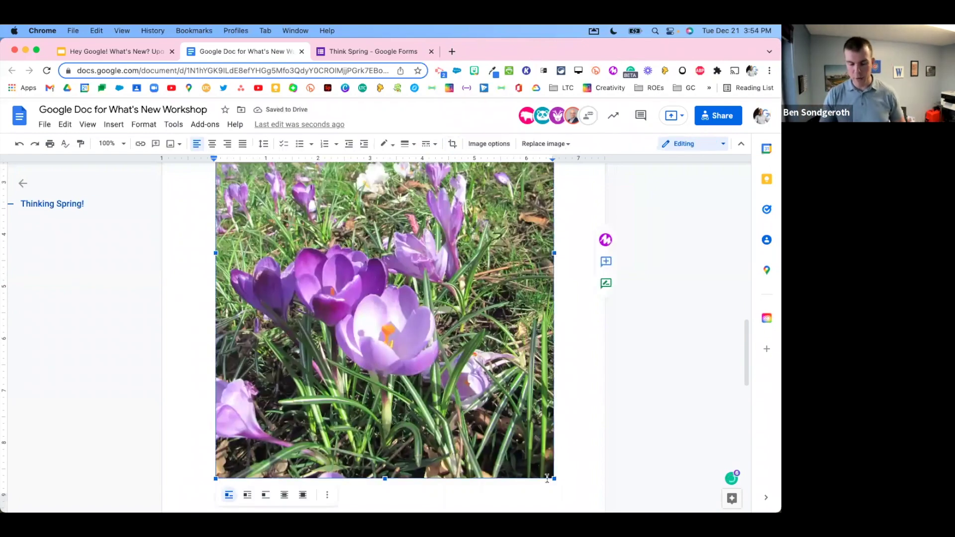
{"action": "left_click_drag", "start_coordinate": [550, 479], "coordinate": [411, 300]}
{"action": "scroll", "coordinate": [408, 348], "scroll_direction": "up", "scroll_amount": 3}
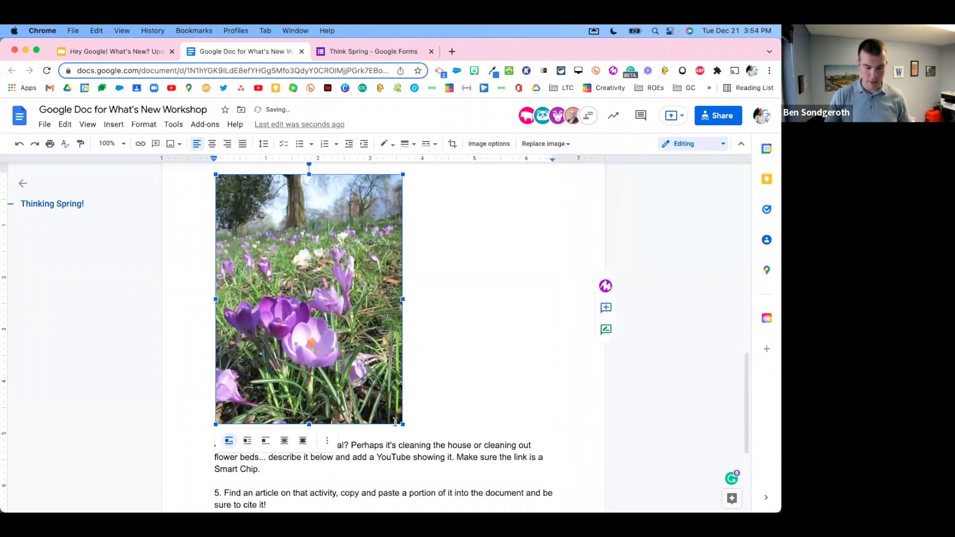
{"action": "scroll", "coordinate": [416, 319], "scroll_direction": "down", "scroll_amount": 5}
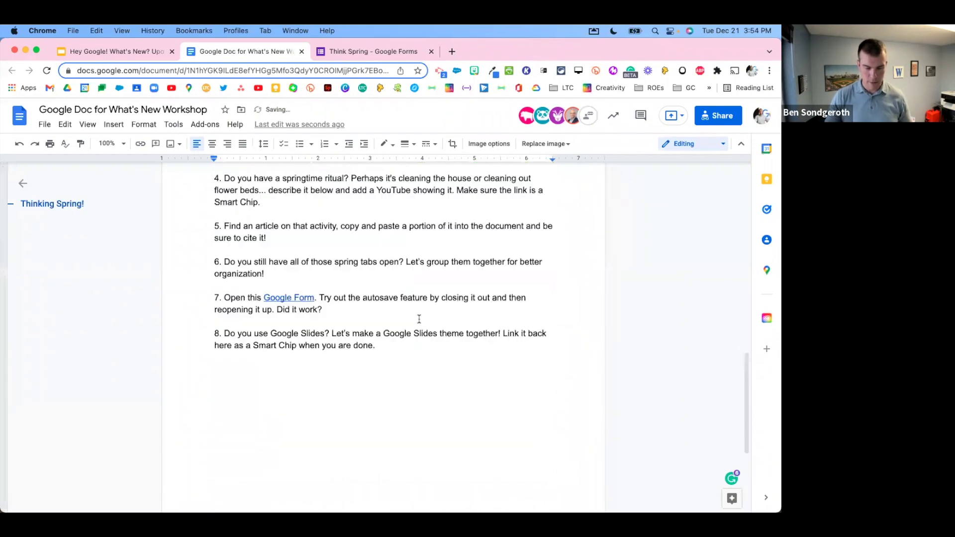
{"action": "scroll", "coordinate": [411, 323], "scroll_direction": "up", "scroll_amount": 6}
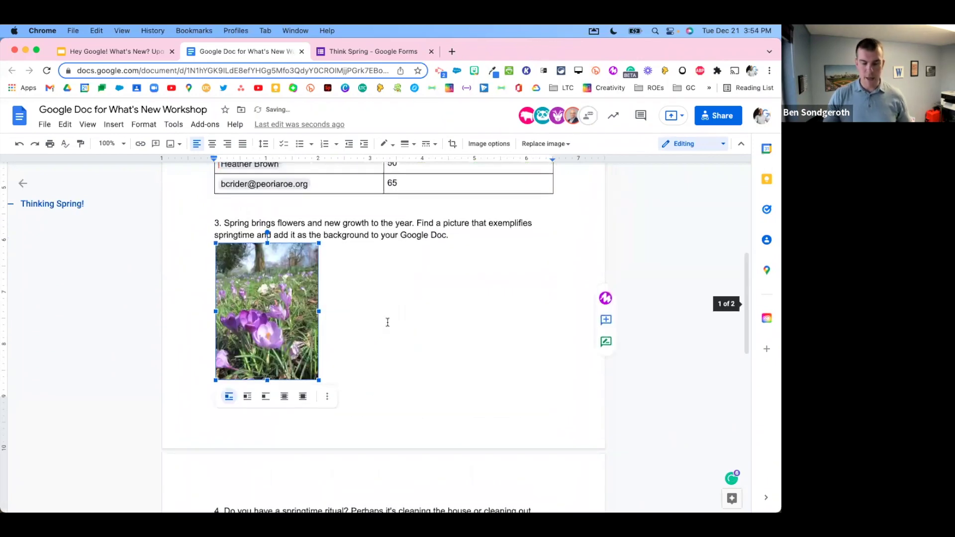
{"action": "scroll", "coordinate": [329, 304], "scroll_direction": "up", "scroll_amount": 1}
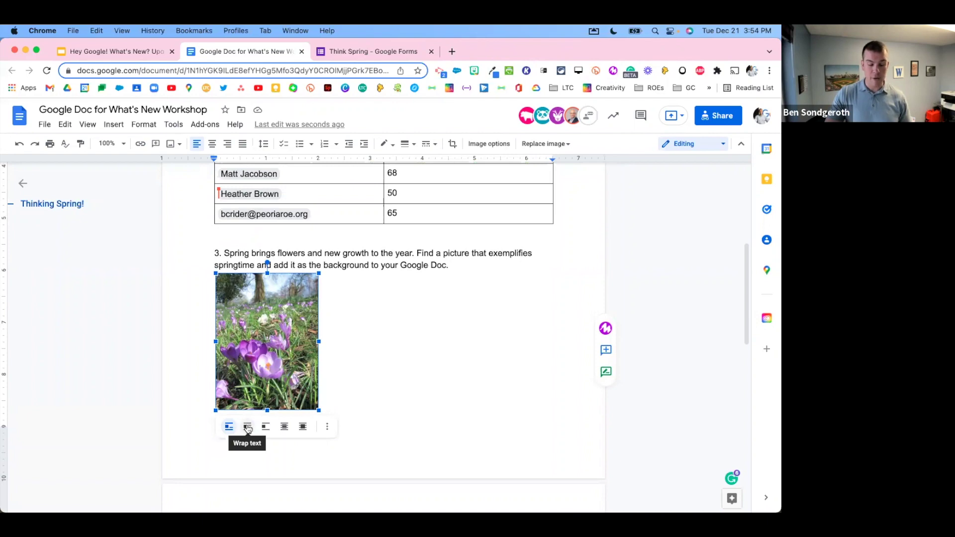
{"action": "left_click", "coordinate": [247, 428]}
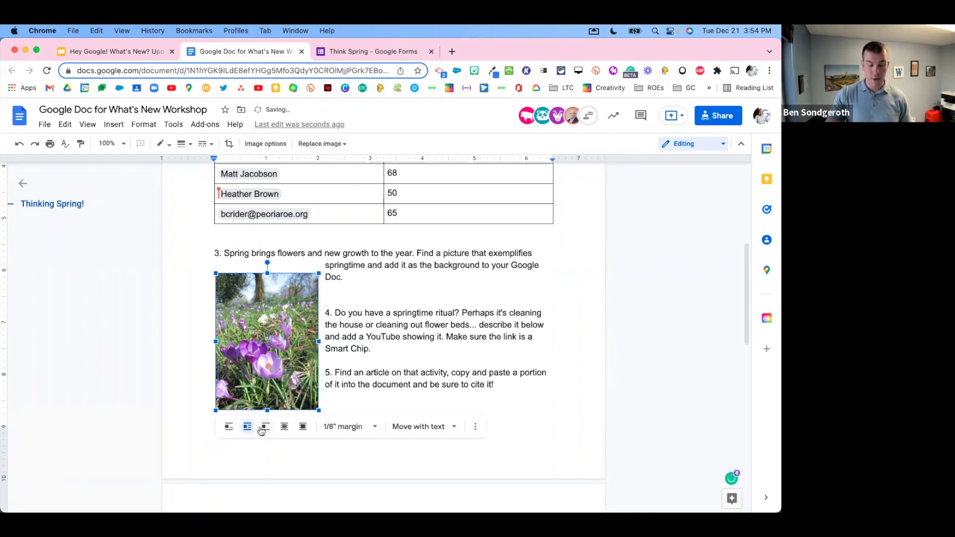
Step: Try several wrap layouts for the crocus photo, then set it to Behind text
{"action": "left_click", "coordinate": [264, 427]}
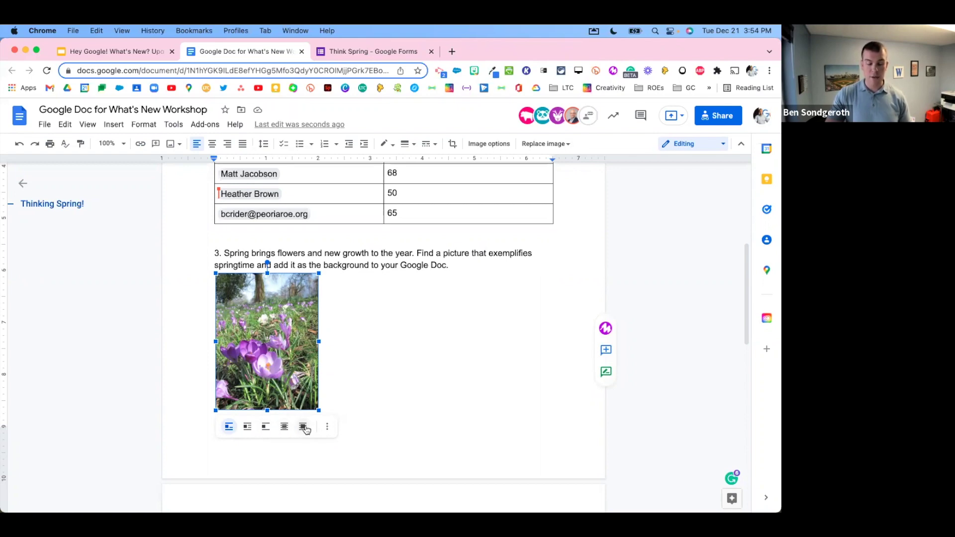
{"action": "left_click", "coordinate": [302, 427]}
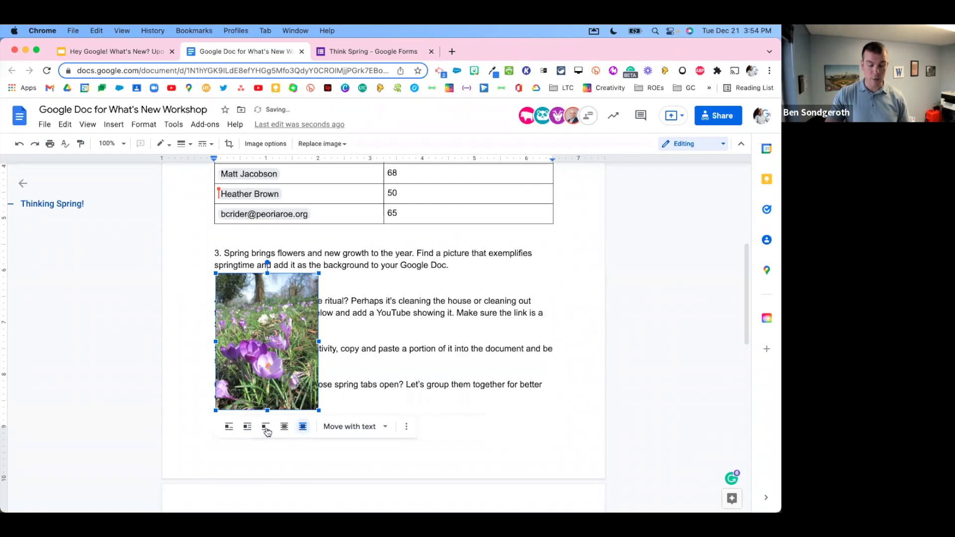
{"action": "left_click", "coordinate": [267, 427]}
{"action": "scroll", "coordinate": [352, 362], "scroll_direction": "down", "scroll_amount": 5}
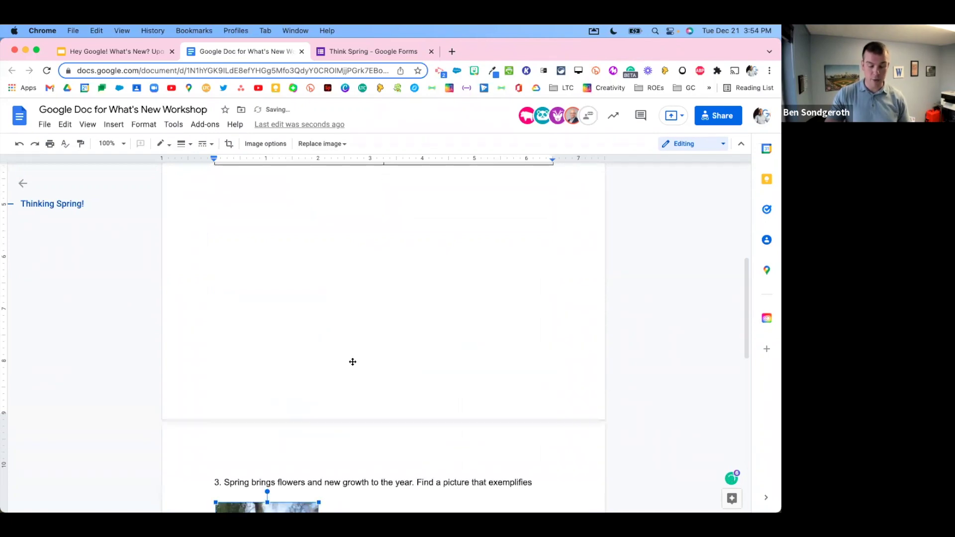
{"action": "left_click_drag", "start_coordinate": [263, 400], "coordinate": [296, 363]}
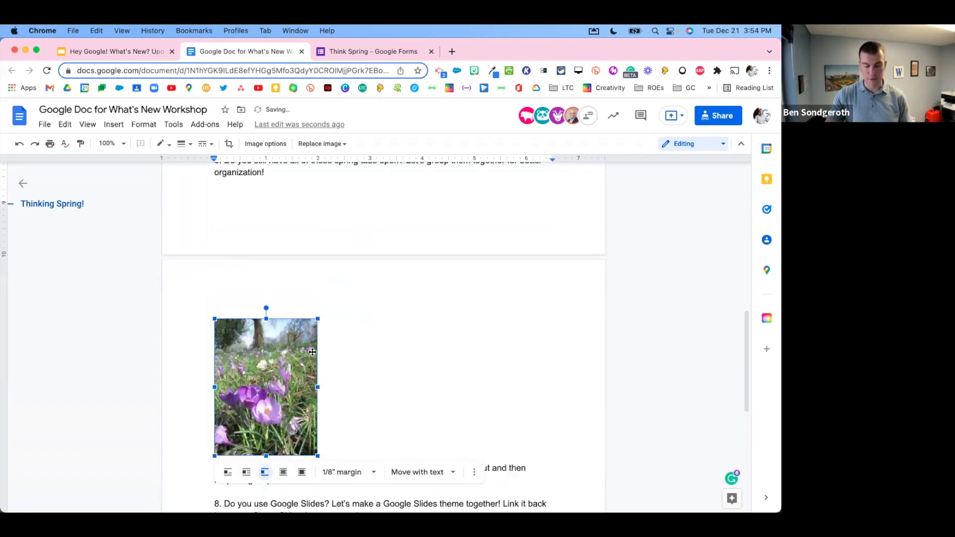
{"action": "key", "text": "cmd+z"}
{"action": "key", "text": "cmd+z"}
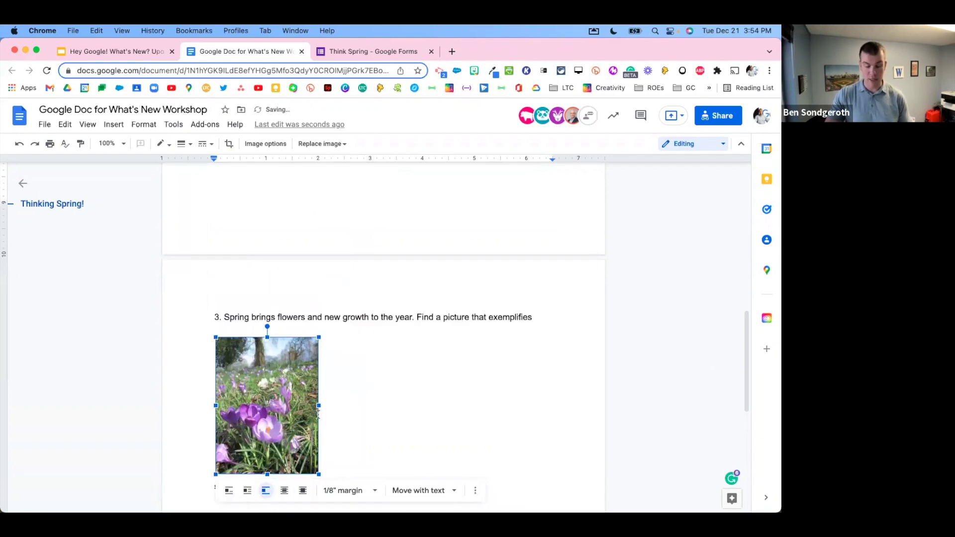
{"action": "scroll", "coordinate": [295, 381], "scroll_direction": "down", "scroll_amount": 4}
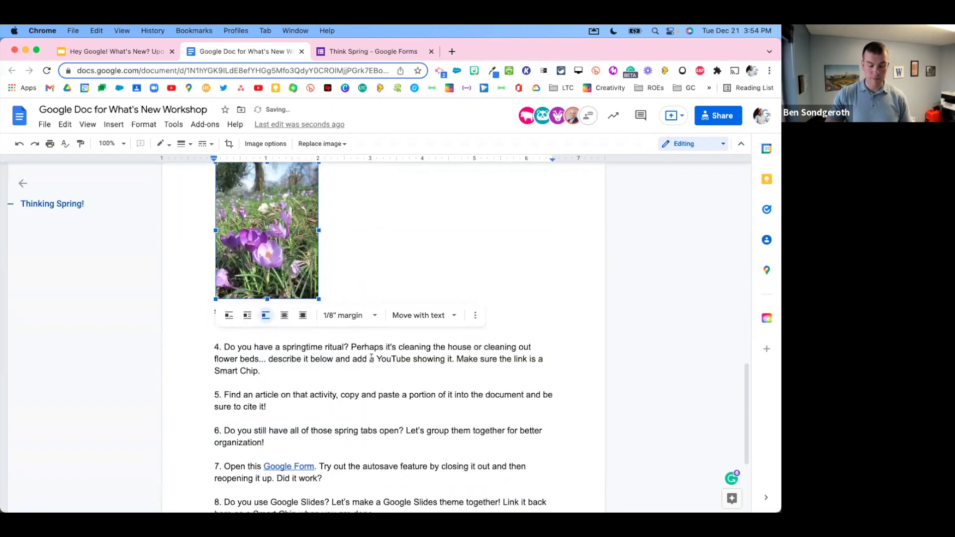
{"action": "left_click", "coordinate": [287, 317]}
Step: Stretch the photo from the title through the table and out to both page margins
{"action": "scroll", "coordinate": [345, 314], "scroll_direction": "up", "scroll_amount": 2}
{"action": "scroll", "coordinate": [349, 322], "scroll_direction": "up", "scroll_amount": 5}
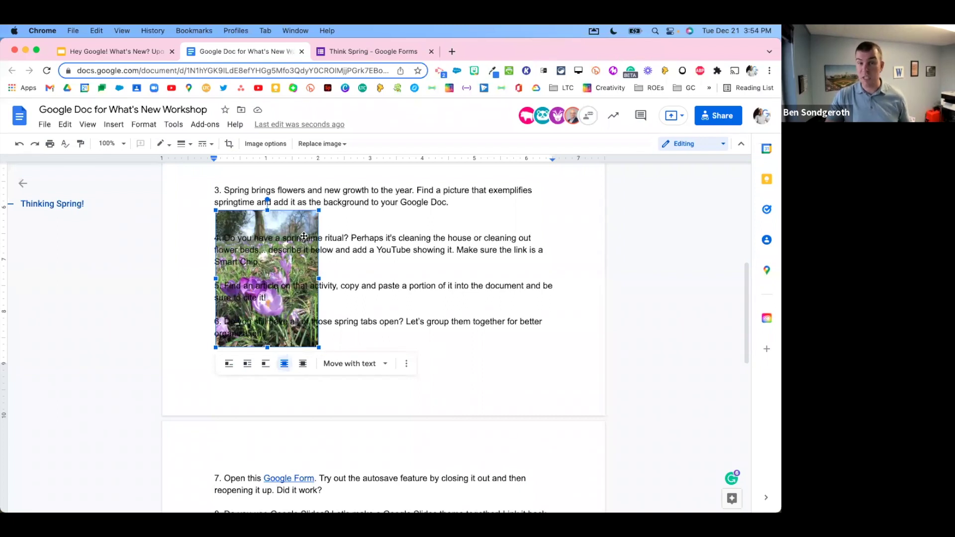
{"action": "scroll", "coordinate": [316, 257], "scroll_direction": "up", "scroll_amount": 1}
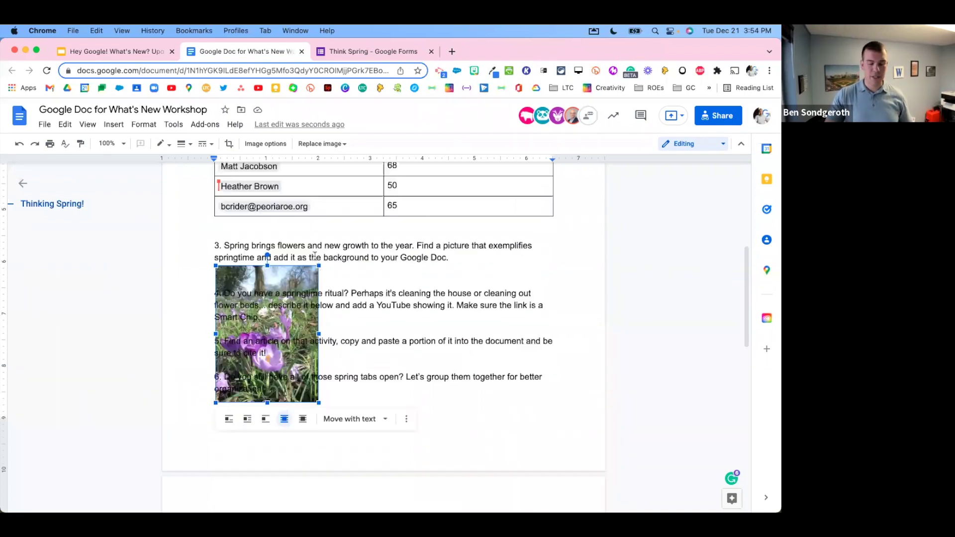
{"action": "left_click_drag", "start_coordinate": [319, 265], "coordinate": [556, 178]}
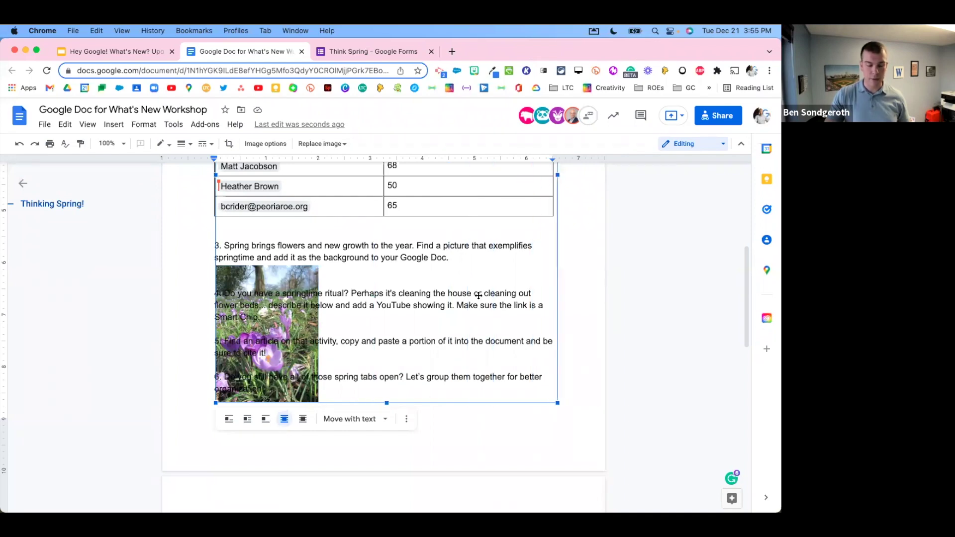
{"action": "scroll", "coordinate": [479, 292], "scroll_direction": "up", "scroll_amount": 2}
{"action": "scroll", "coordinate": [479, 293], "scroll_direction": "up", "scroll_amount": 4}
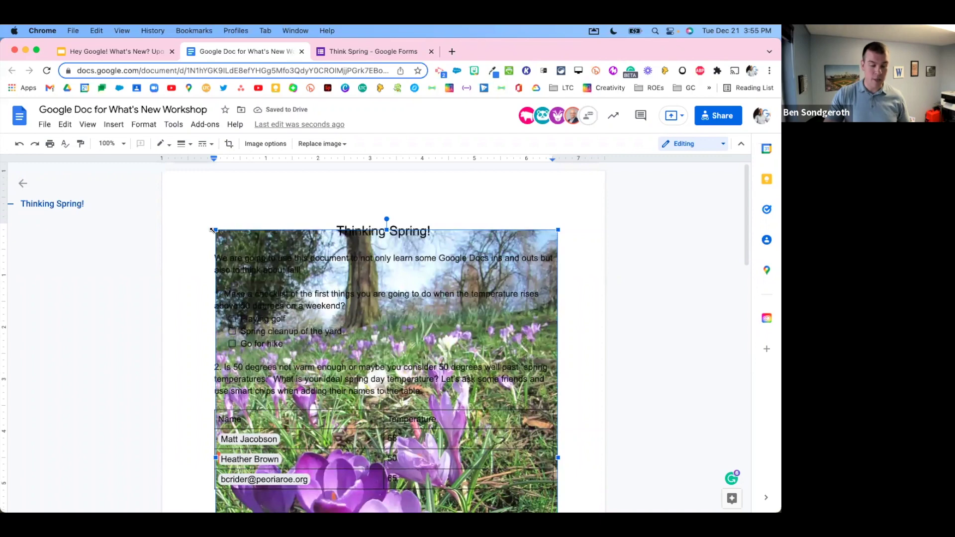
{"action": "left_click_drag", "start_coordinate": [214, 229], "coordinate": [201, 229]}
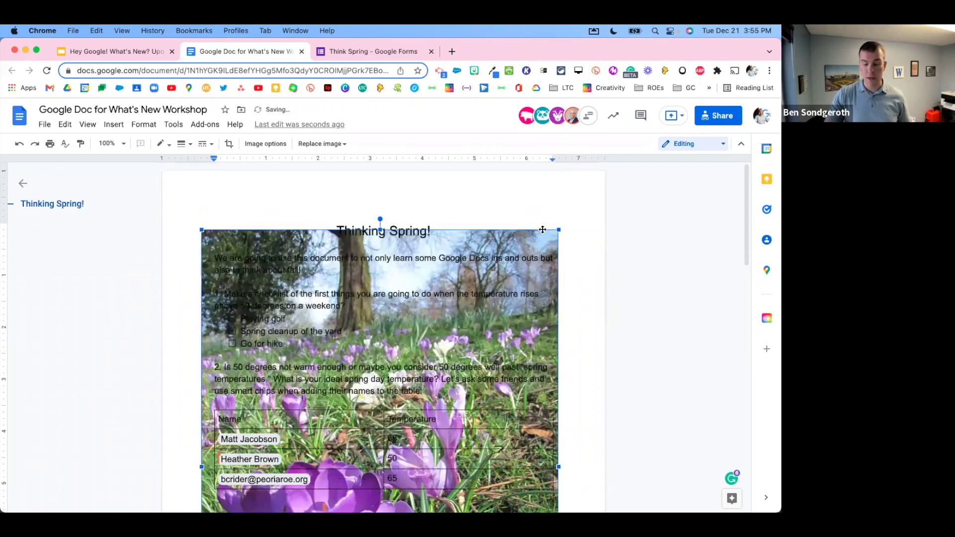
{"action": "left_click_drag", "start_coordinate": [560, 229], "coordinate": [572, 224]}
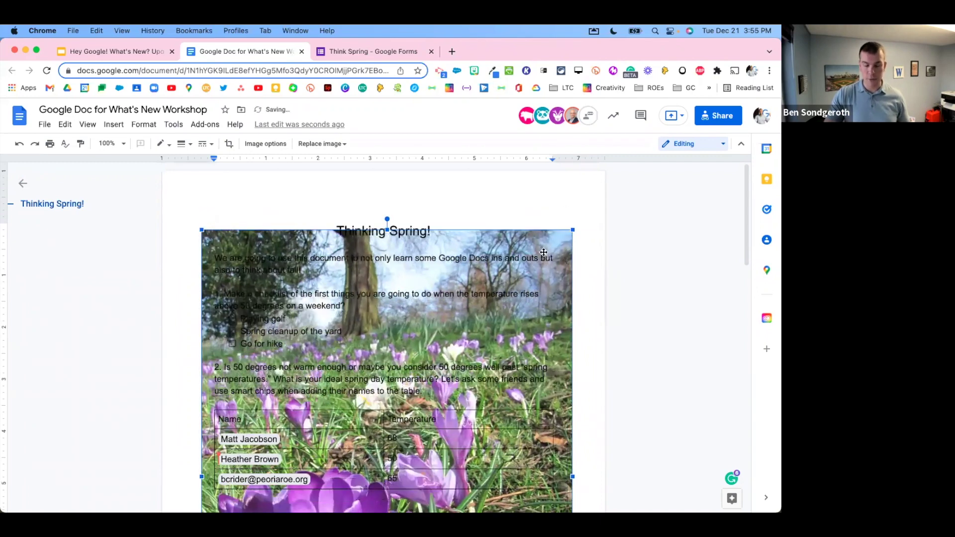
{"action": "scroll", "coordinate": [546, 259], "scroll_direction": "down", "scroll_amount": 3}
{"action": "scroll", "coordinate": [542, 260], "scroll_direction": "up", "scroll_amount": 3}
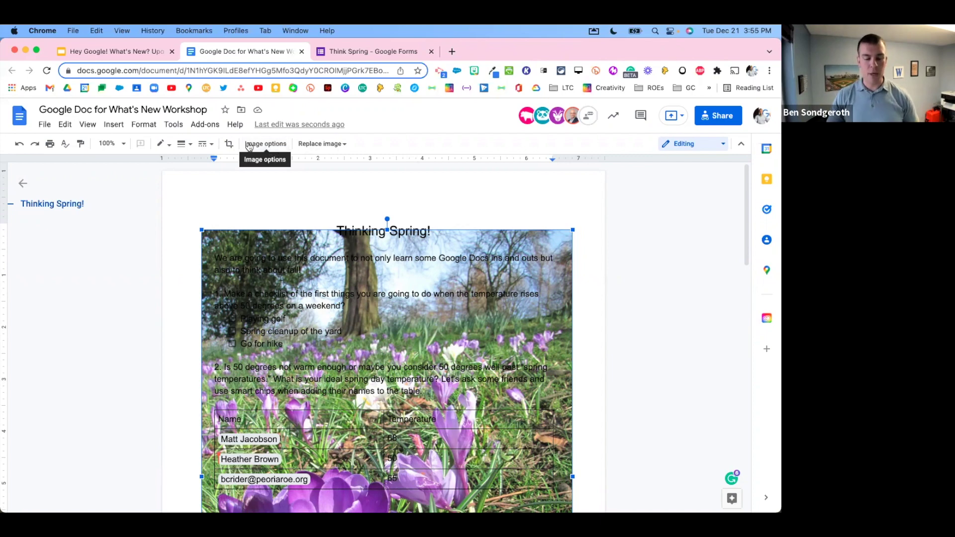
Step: Fade the background crocus photo to about 83% transparency in Image options Adjustments
{"action": "left_click", "coordinate": [277, 148]}
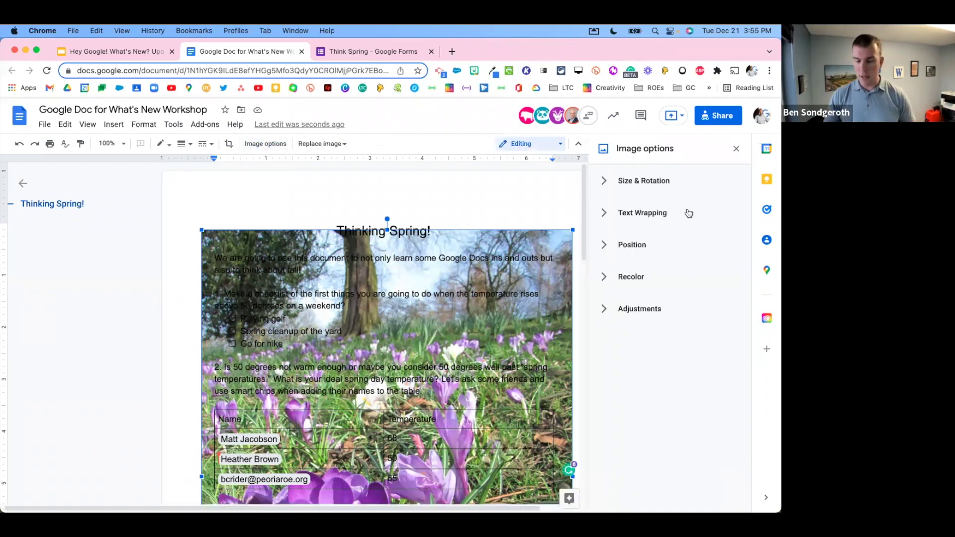
{"action": "left_click", "coordinate": [605, 313]}
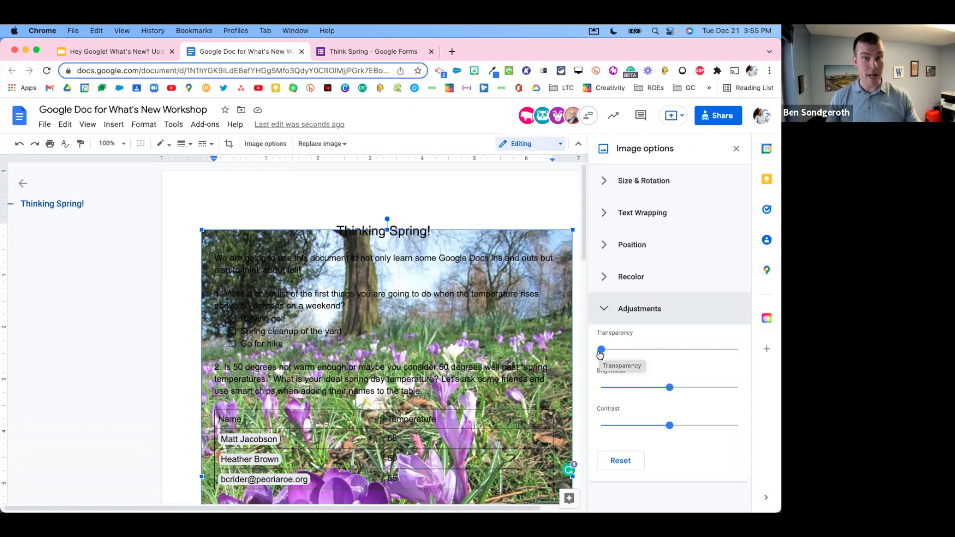
{"action": "left_click_drag", "start_coordinate": [603, 351], "coordinate": [712, 350]}
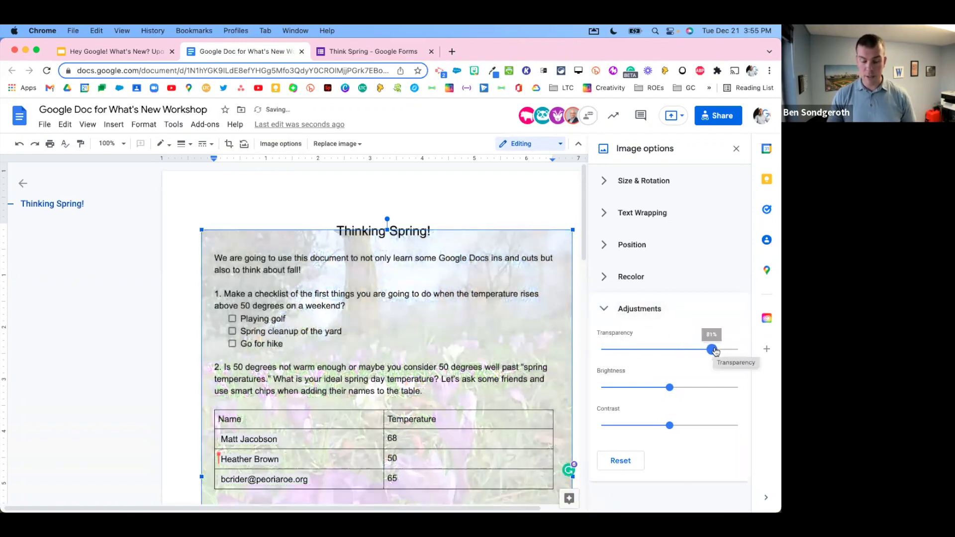
{"action": "scroll", "coordinate": [478, 308], "scroll_direction": "down", "scroll_amount": 1}
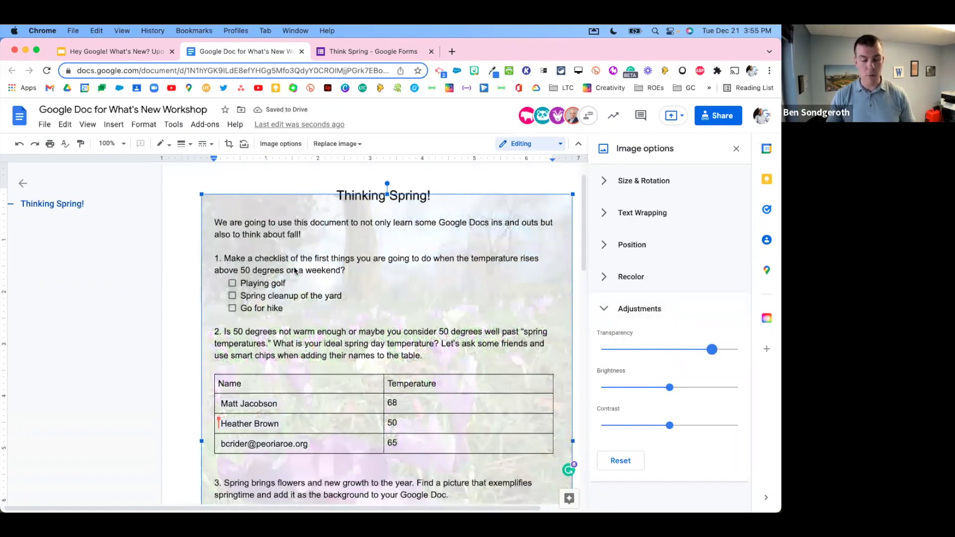
{"action": "scroll", "coordinate": [399, 345], "scroll_direction": "down", "scroll_amount": 3}
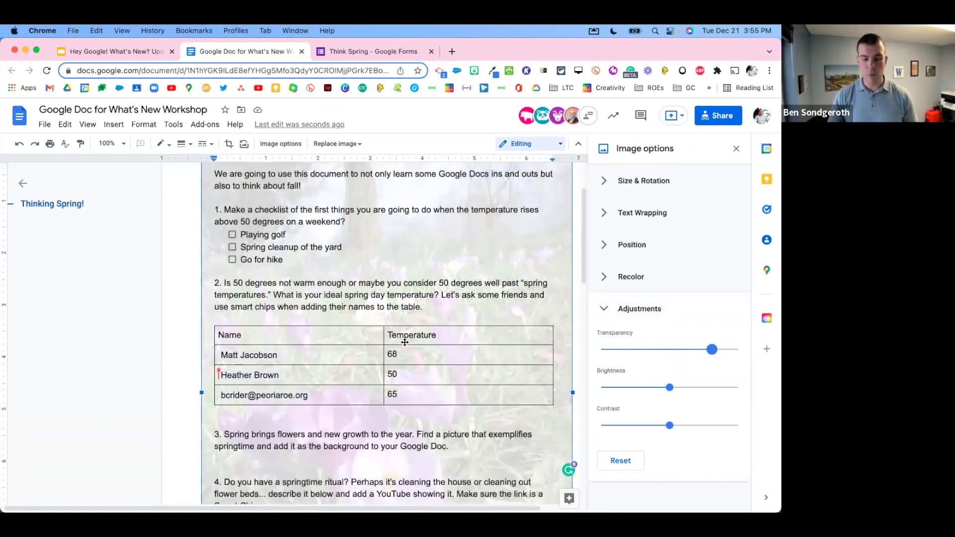
{"action": "left_click_drag", "start_coordinate": [714, 352], "coordinate": [722, 354]}
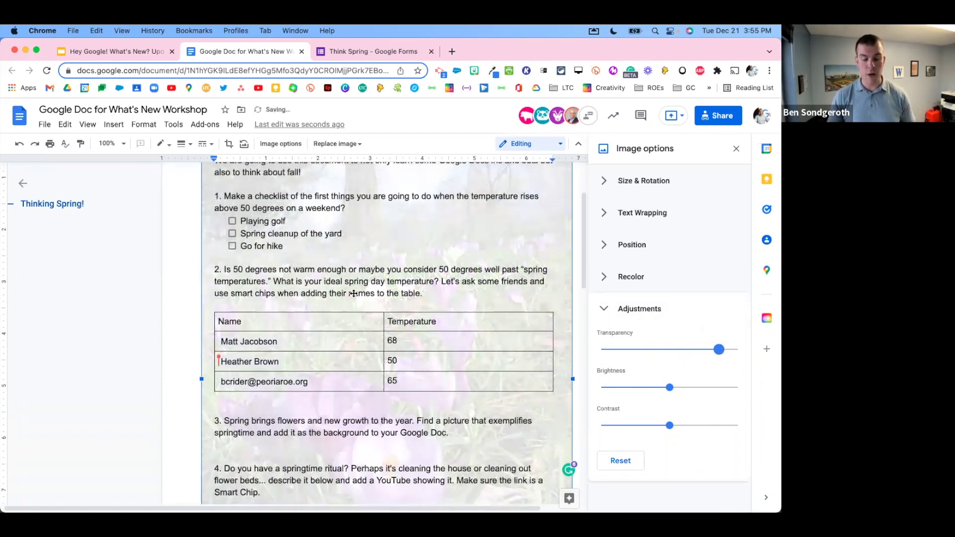
{"action": "scroll", "coordinate": [383, 307], "scroll_direction": "up", "scroll_amount": 4}
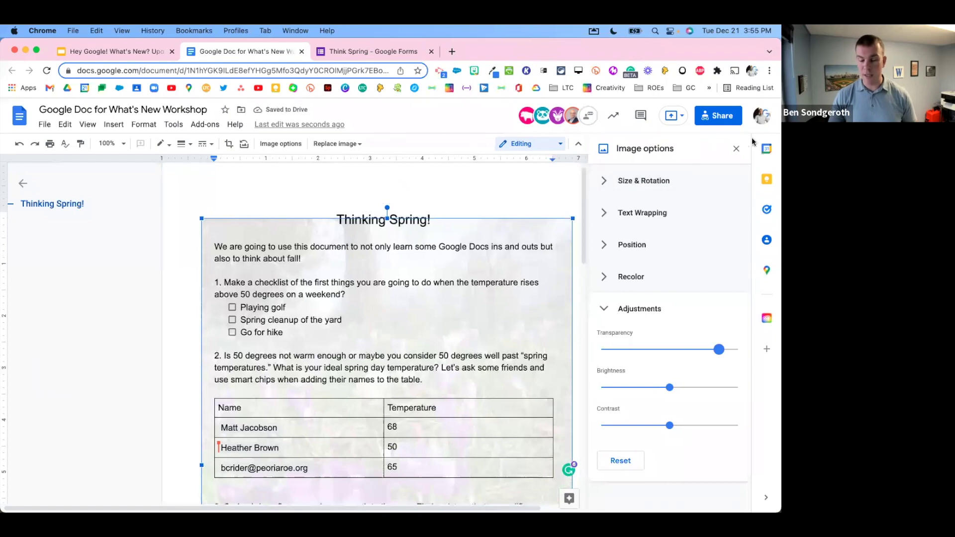
Step: Close the Image options panel and toggle the background photo's selection
{"action": "left_click", "coordinate": [736, 149]}
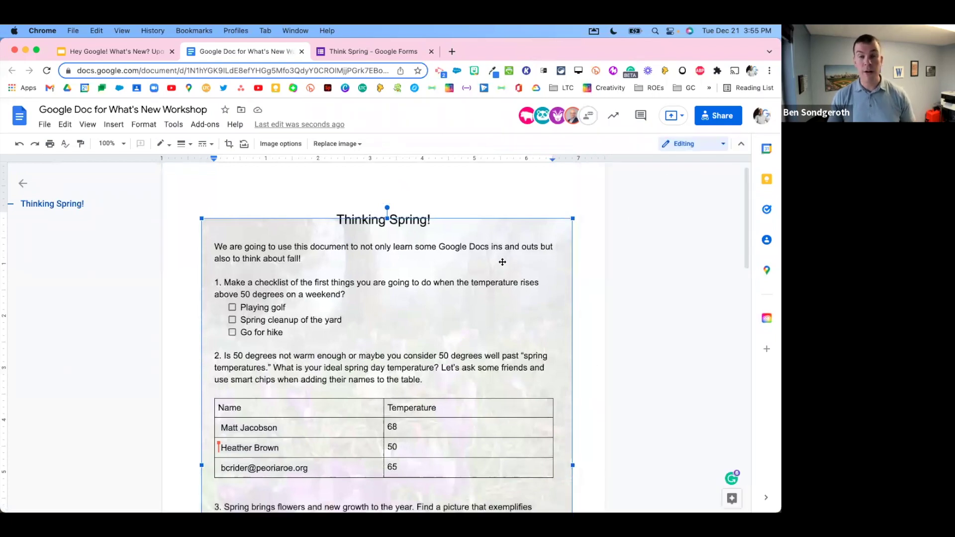
{"action": "scroll", "coordinate": [503, 262], "scroll_direction": "down", "scroll_amount": 5}
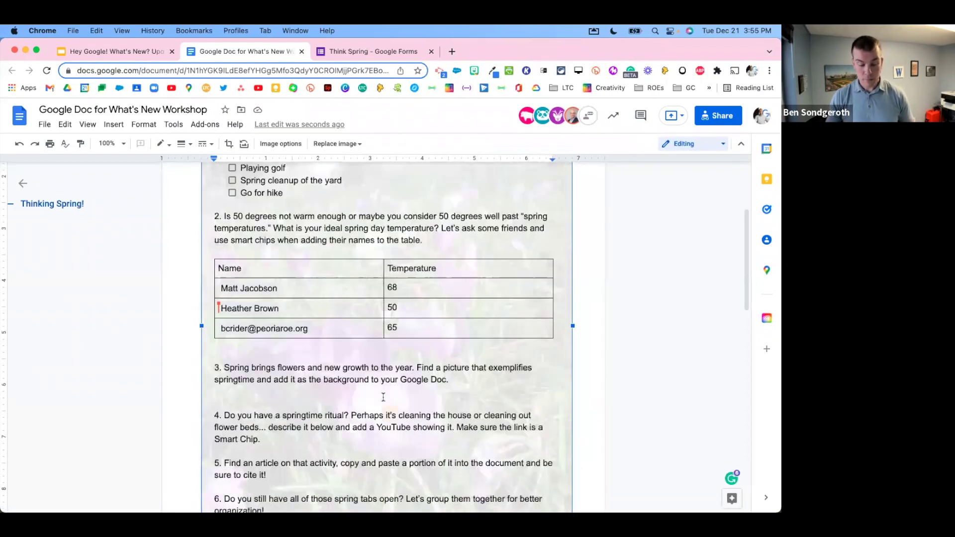
{"action": "left_click", "coordinate": [369, 402]}
{"action": "left_click", "coordinate": [339, 384]}
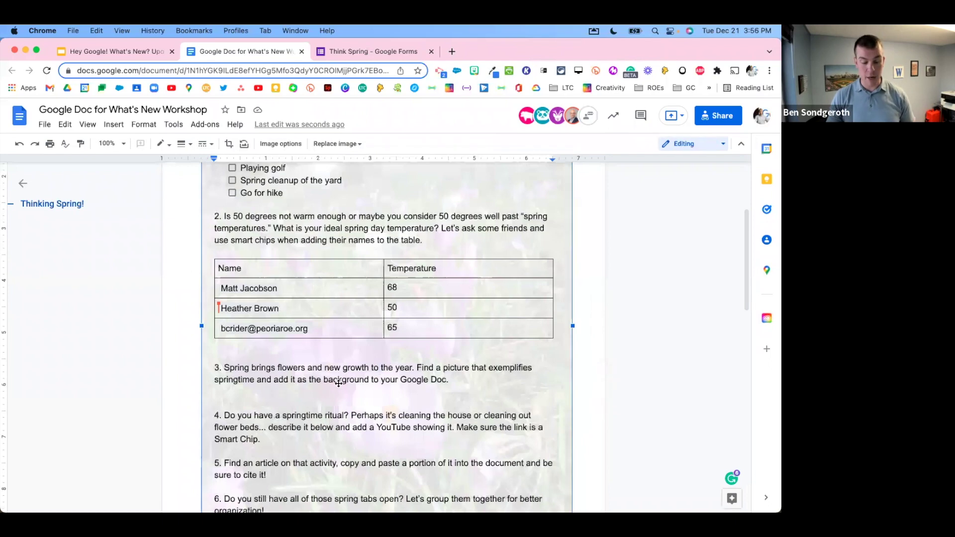
Step: Type 'I like to look at the new flowers' on a new line under question 3
{"action": "left_click", "coordinate": [443, 379]}
{"action": "left_click", "coordinate": [438, 380]}
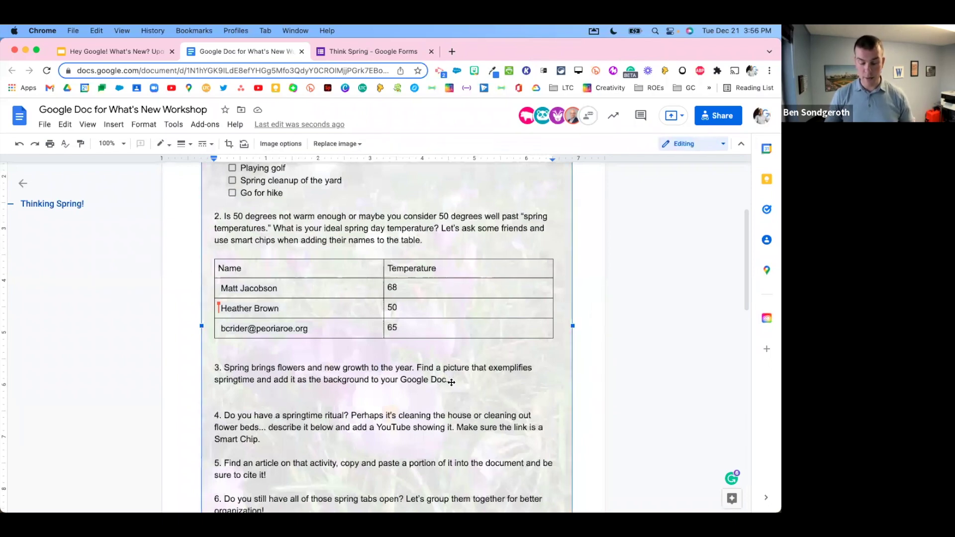
{"action": "left_click", "coordinate": [438, 380]}
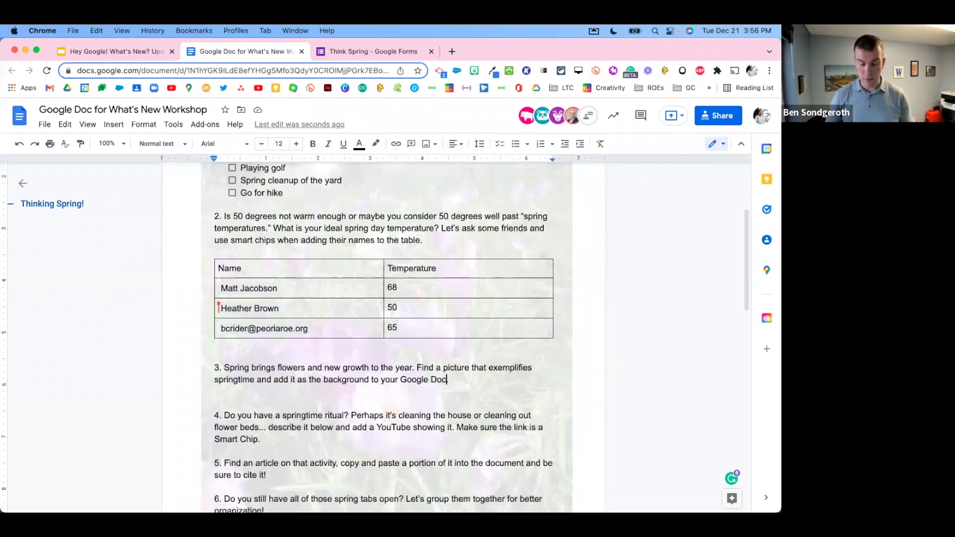
{"action": "key", "text": "Return"}
{"action": "key", "text": "Return"}
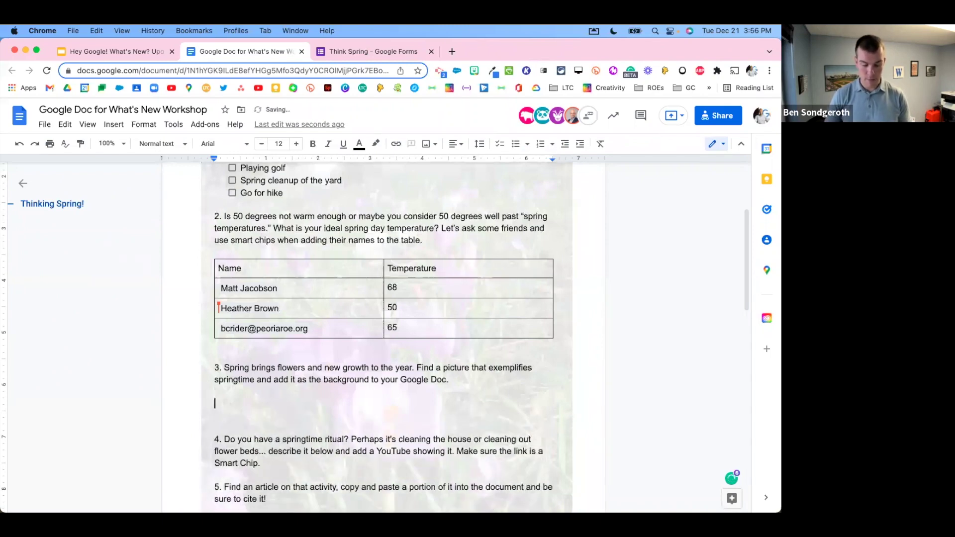
{"action": "type", "text": "I like to "}
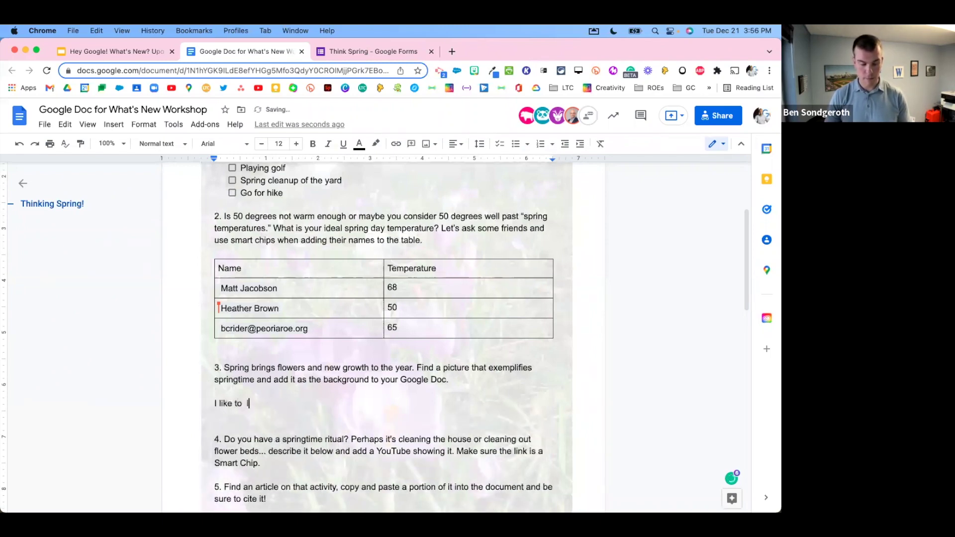
{"action": "type", "text": "look at the new flowers!"}
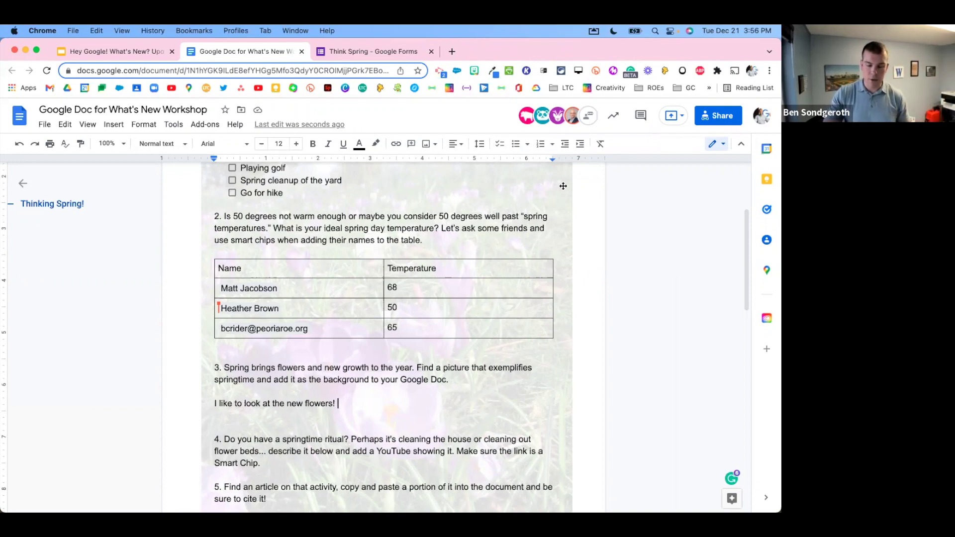
{"action": "left_click", "coordinate": [547, 286]}
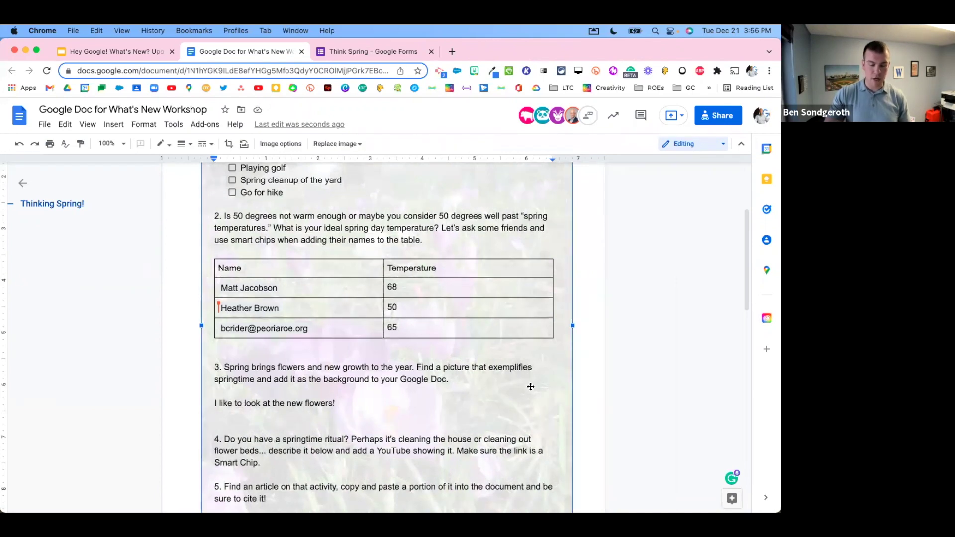
{"action": "scroll", "coordinate": [532, 388], "scroll_direction": "down", "scroll_amount": 5}
{"action": "left_click", "coordinate": [343, 455]}
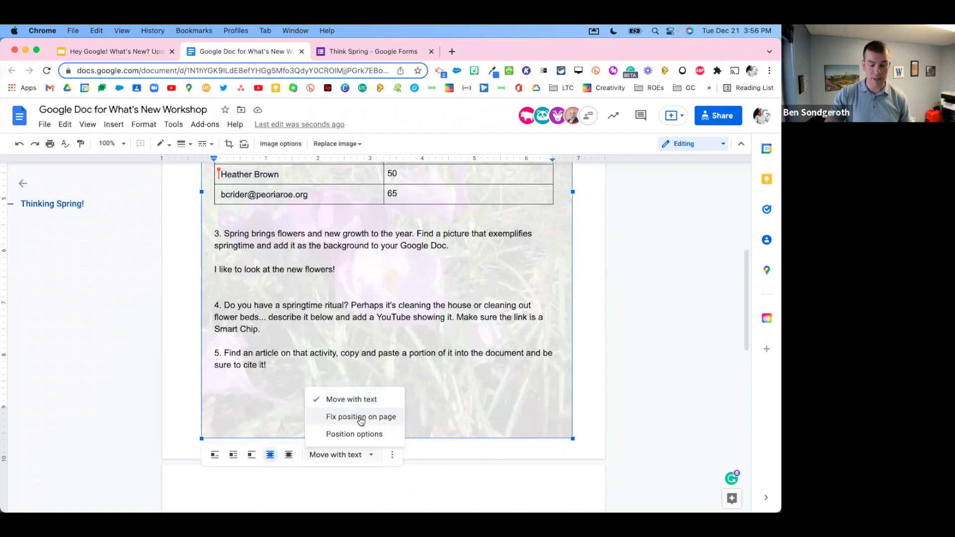
{"action": "left_click", "coordinate": [361, 419]}
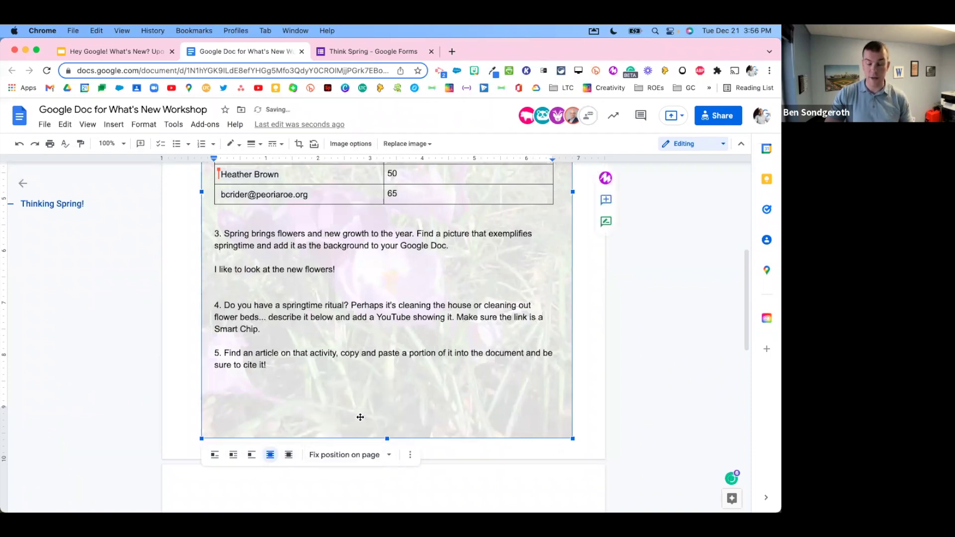
{"action": "left_click", "coordinate": [351, 455]}
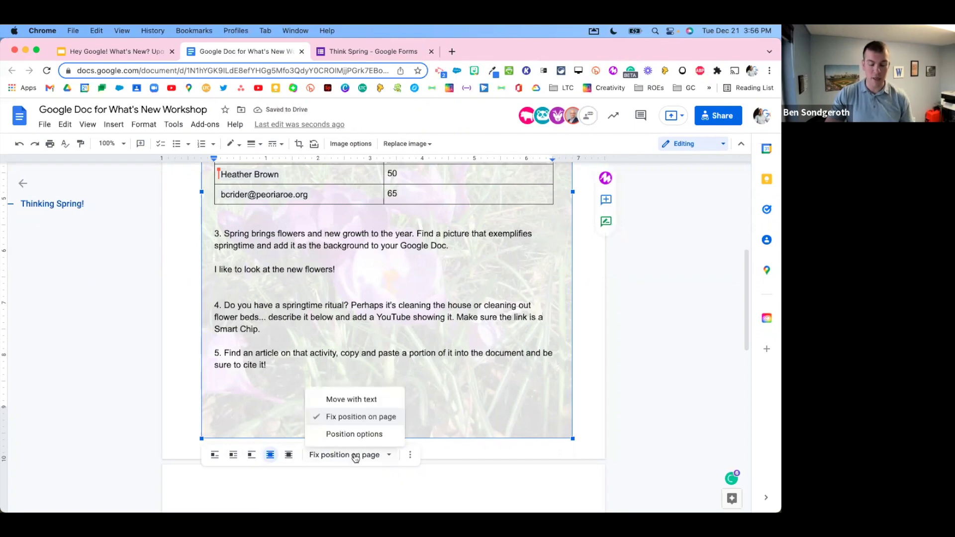
{"action": "left_click", "coordinate": [352, 401]}
{"action": "left_click", "coordinate": [392, 456]}
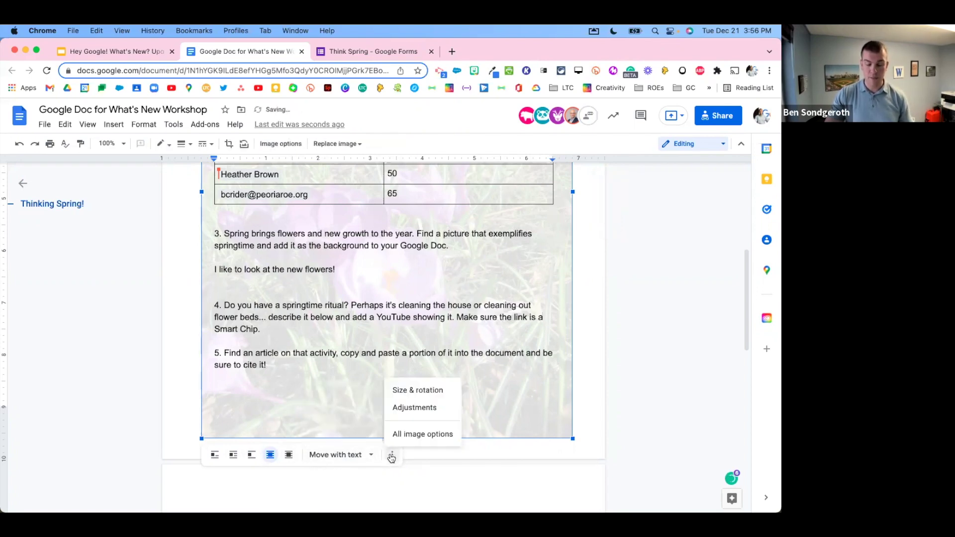
{"action": "left_click", "coordinate": [423, 434]}
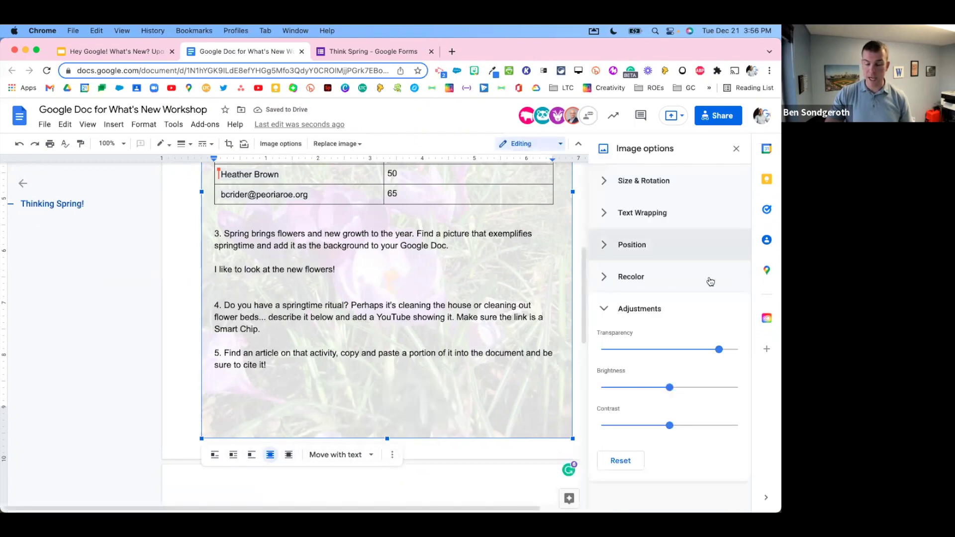
{"action": "left_click", "coordinate": [610, 186]}
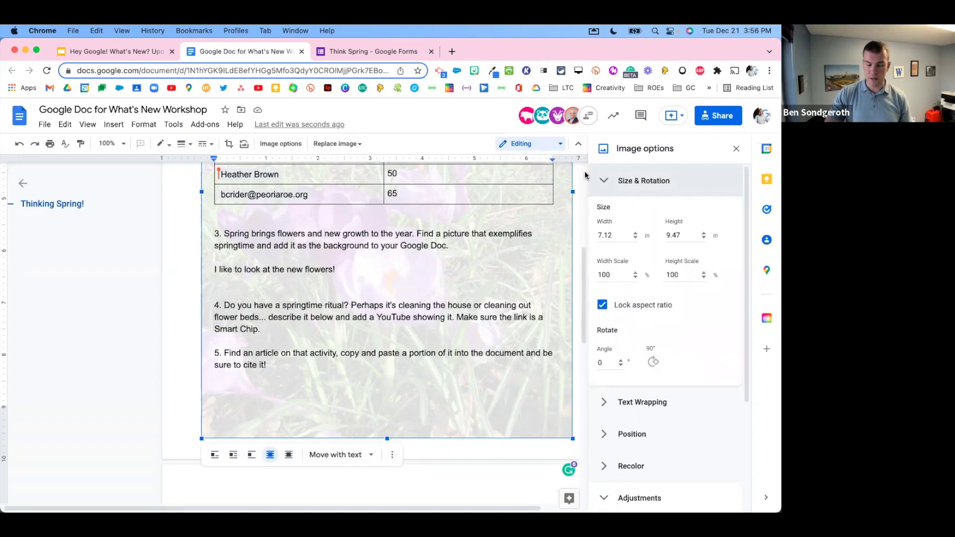
{"action": "left_click", "coordinate": [604, 182]}
{"action": "left_click", "coordinate": [601, 210]}
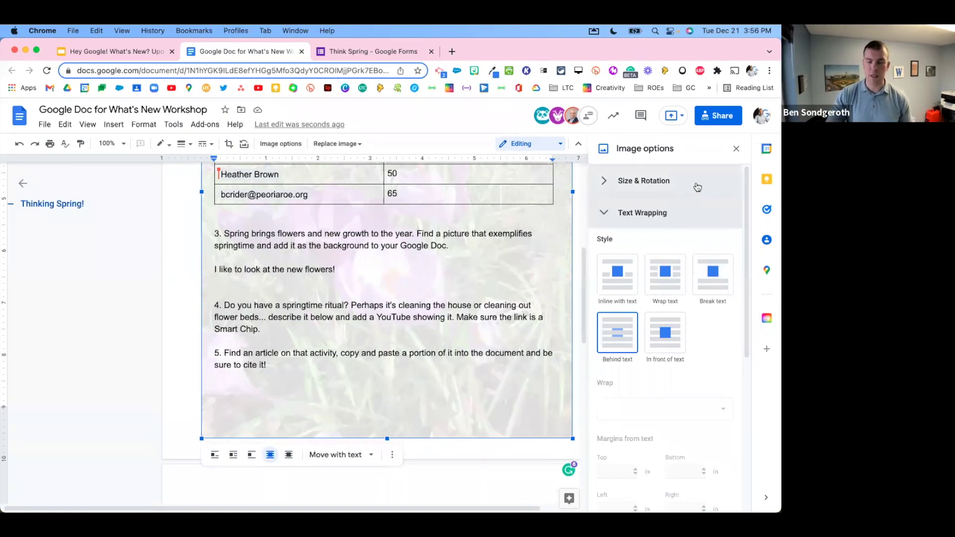
{"action": "left_click", "coordinate": [735, 149]}
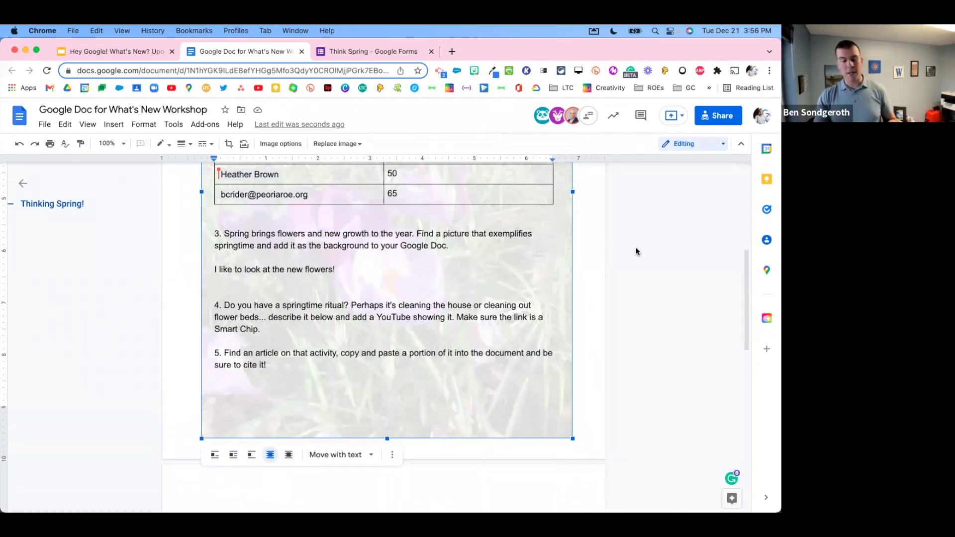
{"action": "scroll", "coordinate": [573, 245], "scroll_direction": "up", "scroll_amount": 5}
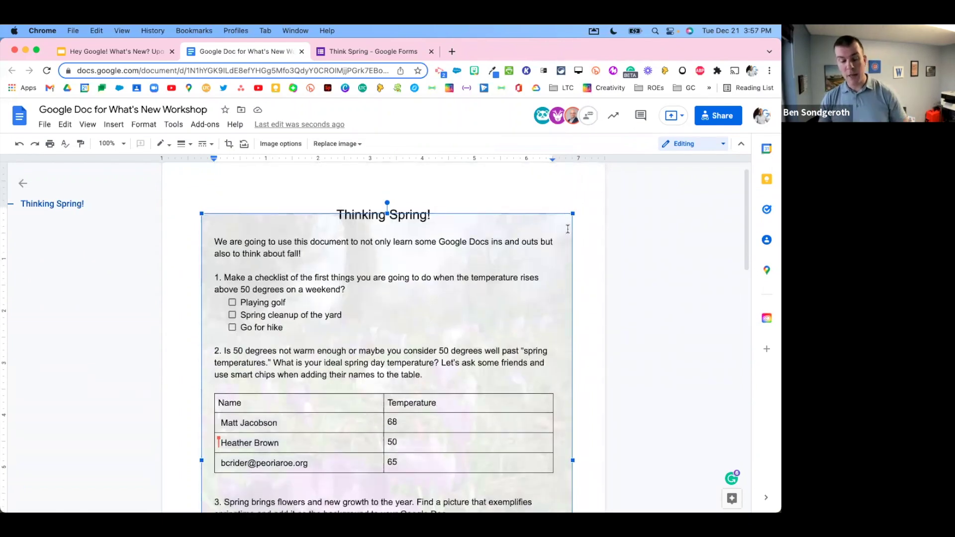
Step: Delete the background photo and the 'I like to look at the new flowers!' line
{"action": "key", "text": "Delete"}
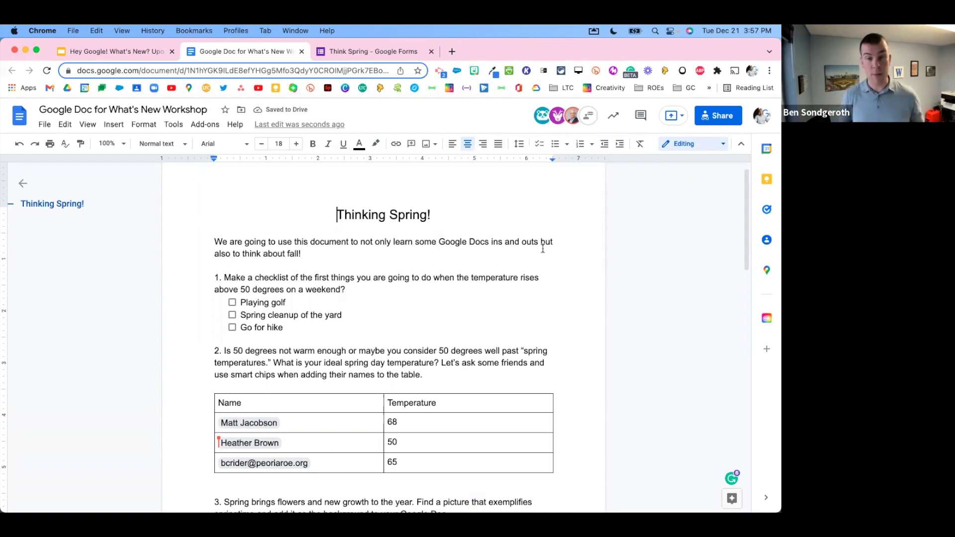
{"action": "scroll", "coordinate": [528, 240], "scroll_direction": "down", "scroll_amount": 5}
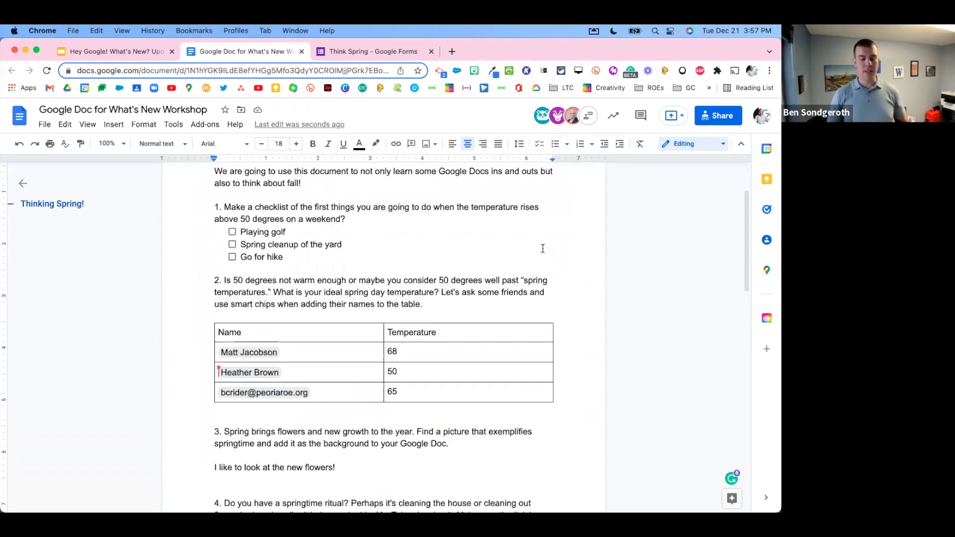
{"action": "left_click", "coordinate": [372, 355]}
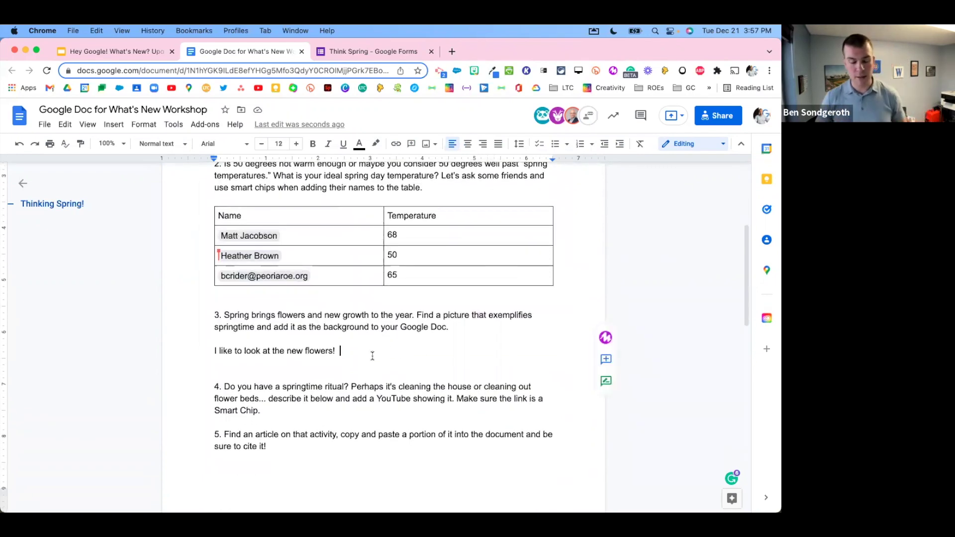
{"action": "left_click_drag", "start_coordinate": [342, 351], "coordinate": [207, 344]}
{"action": "key", "text": "BackSpace"}
{"action": "key", "text": "BackSpace"}
{"action": "key", "text": "BackSpace"}
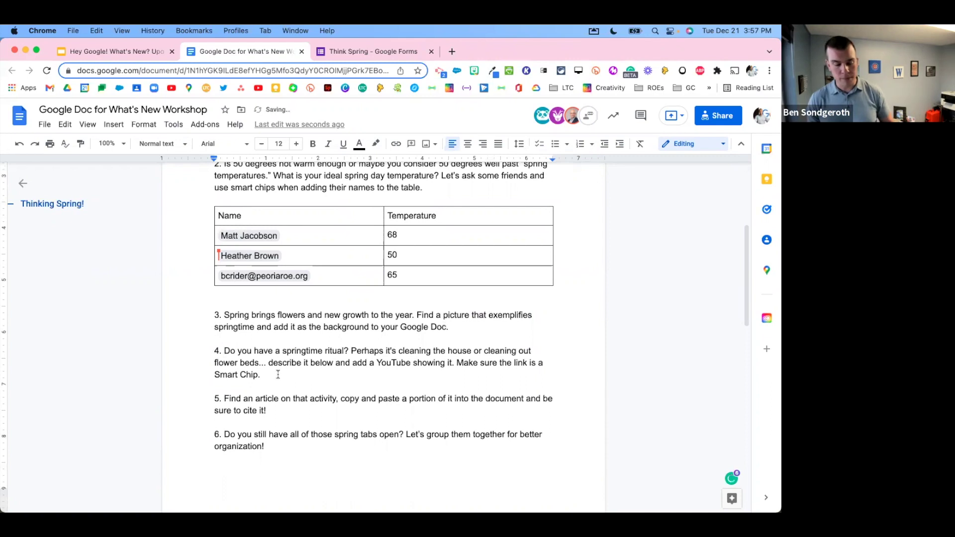
Step: Add two empty lines after question 4 and open a new browser tab
{"action": "key", "text": "Return"}
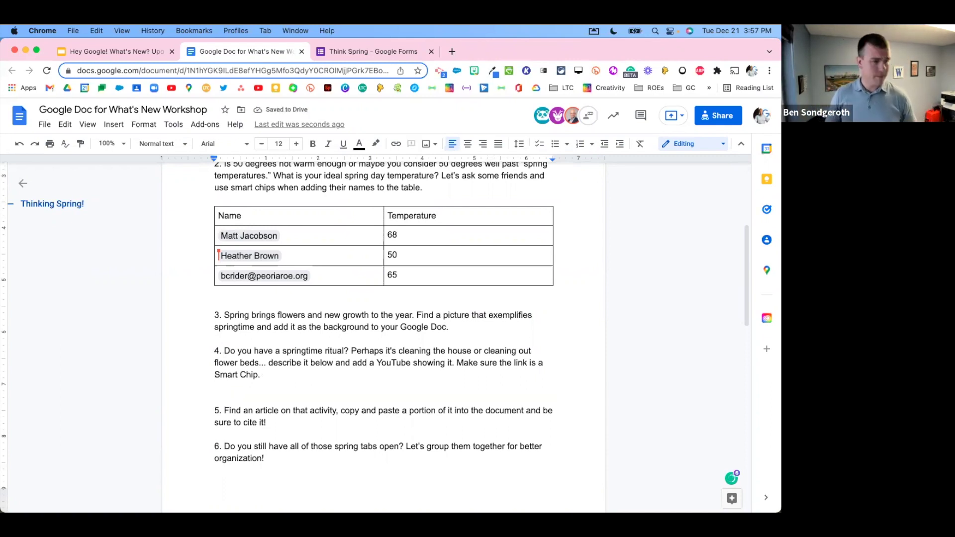
{"action": "key", "text": "Return"}
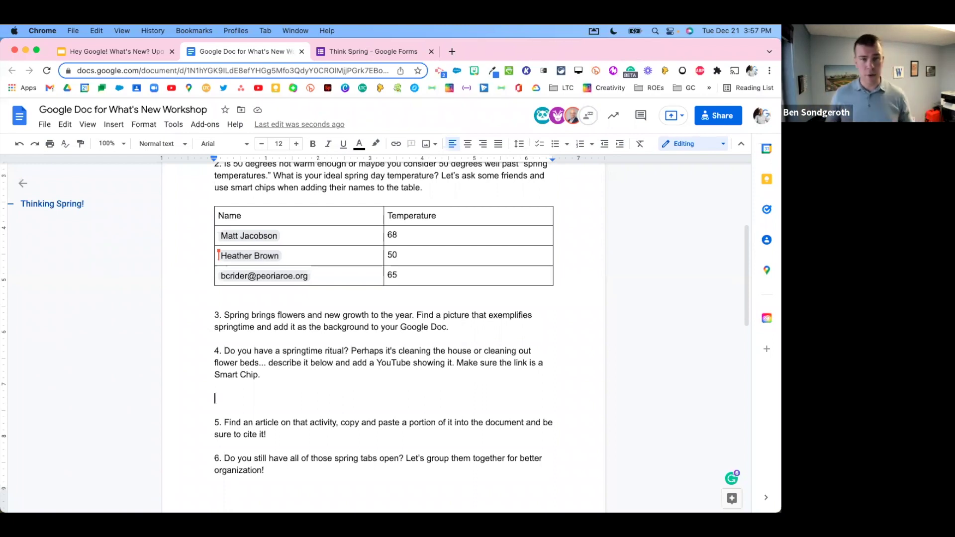
{"action": "left_click", "coordinate": [448, 50]}
Step: Open SpaceX's CRS-24 Mission video on YouTube, pause it, and bring up its share options
{"action": "left_click", "coordinate": [172, 88]}
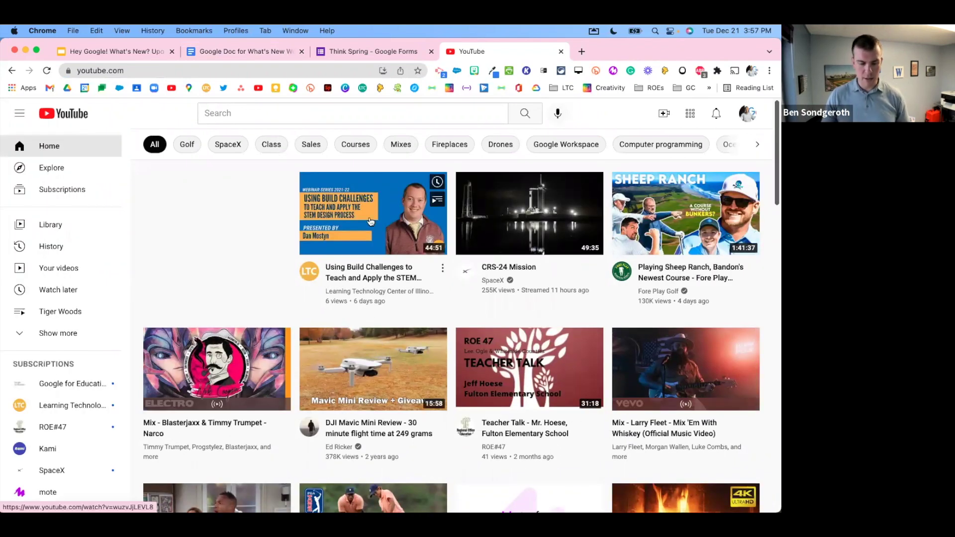
{"action": "left_click", "coordinate": [529, 219]}
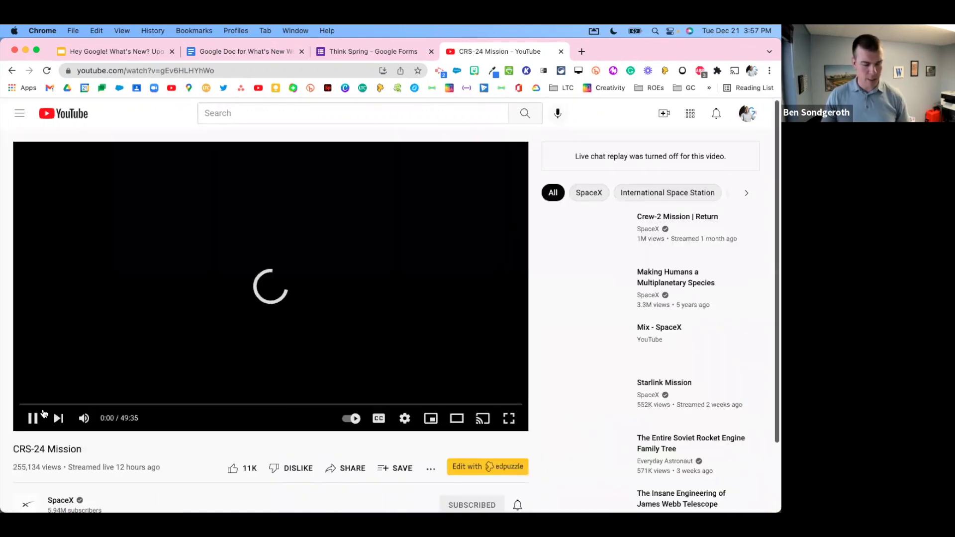
{"action": "left_click", "coordinate": [31, 418]}
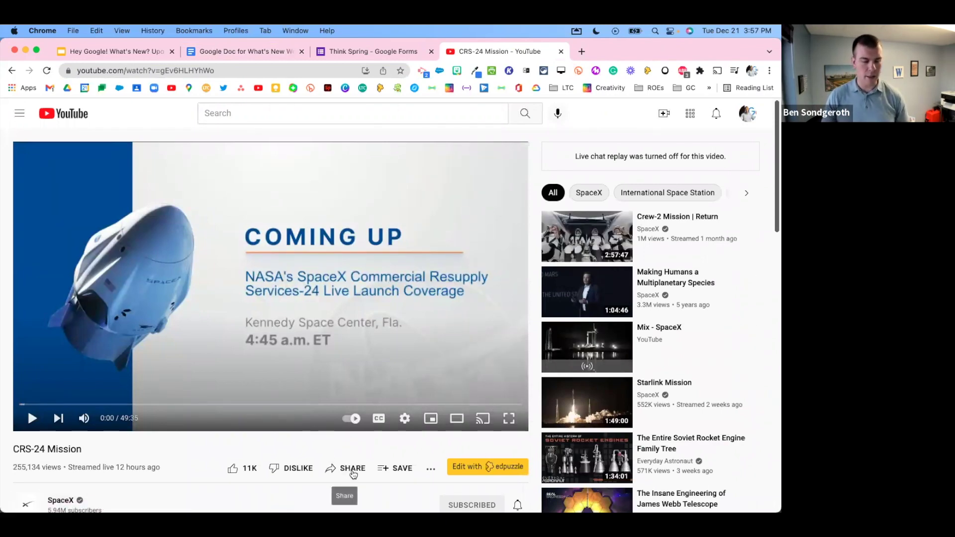
{"action": "scroll", "coordinate": [353, 472], "scroll_direction": "down", "scroll_amount": 2}
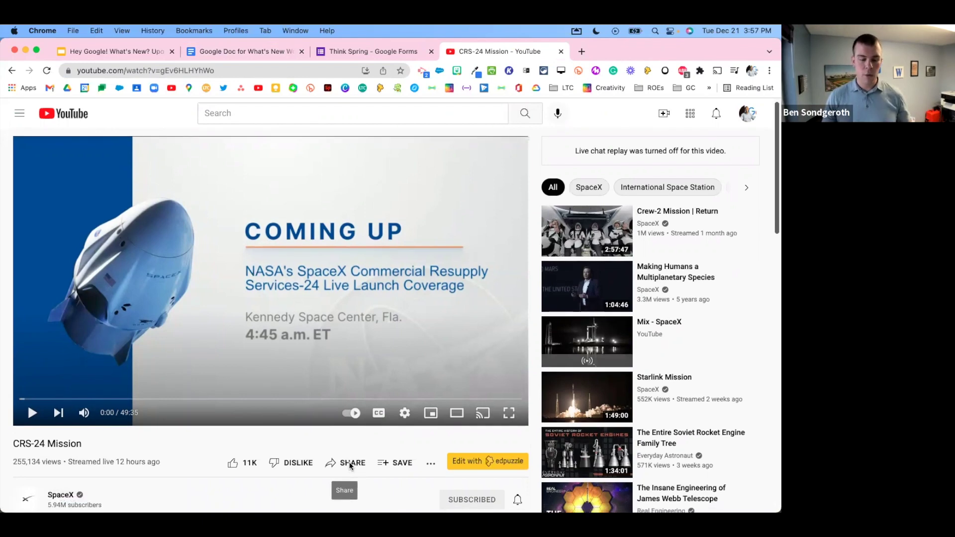
{"action": "scroll", "coordinate": [352, 446], "scroll_direction": "down", "scroll_amount": 1}
{"action": "left_click", "coordinate": [194, 70]}
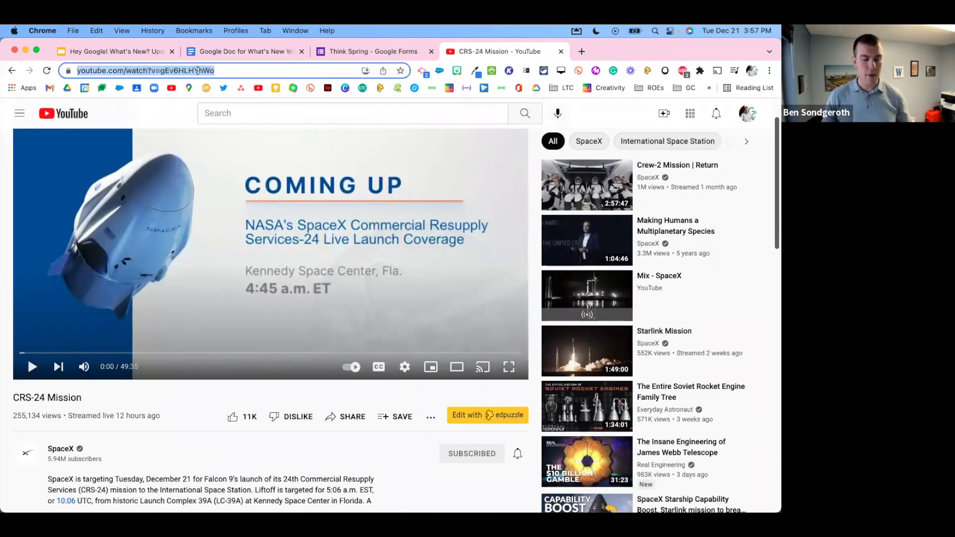
{"action": "left_click", "coordinate": [353, 419]}
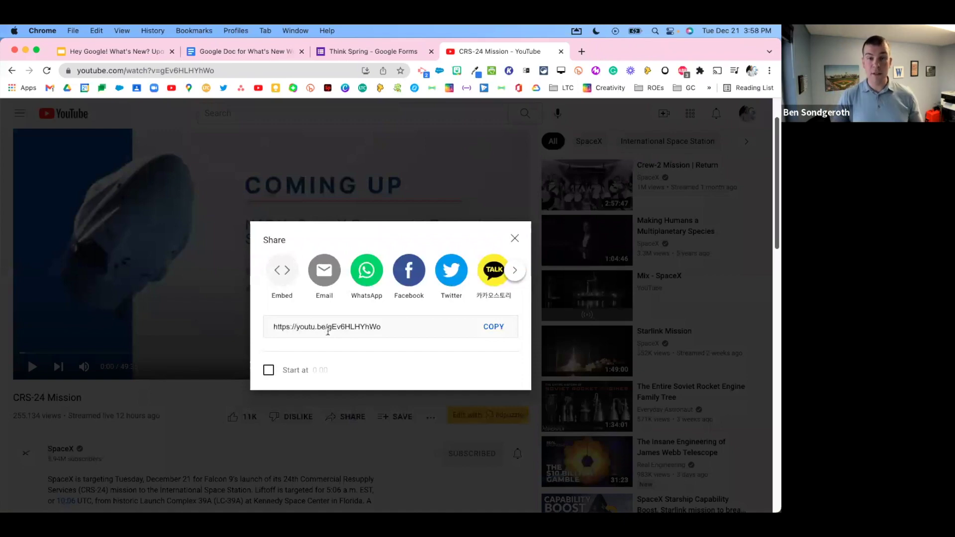
Step: Copy the CRS-24 Mission short link youtu.be/gEv6HLHYhWo with no start time, then close the share dialog
{"action": "left_click", "coordinate": [515, 241]}
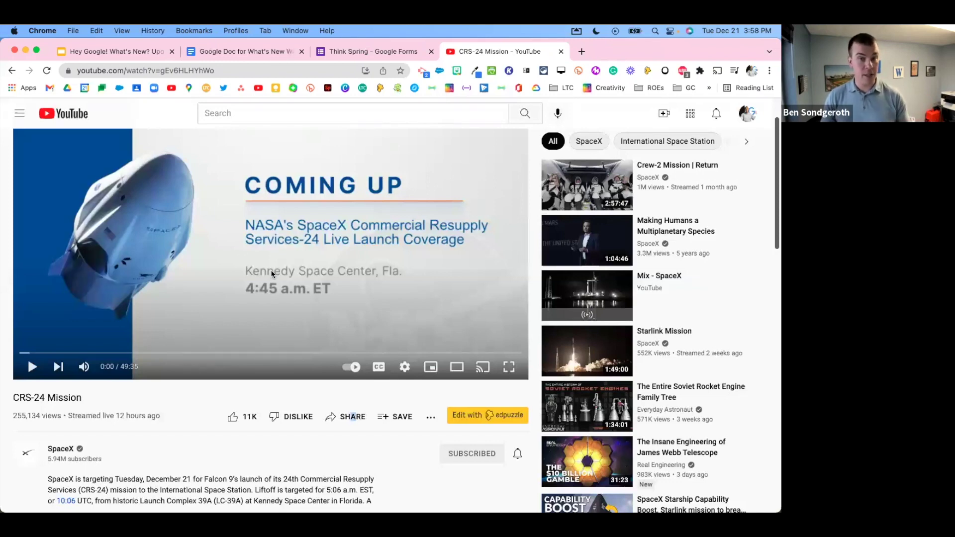
{"action": "left_click", "coordinate": [159, 72]}
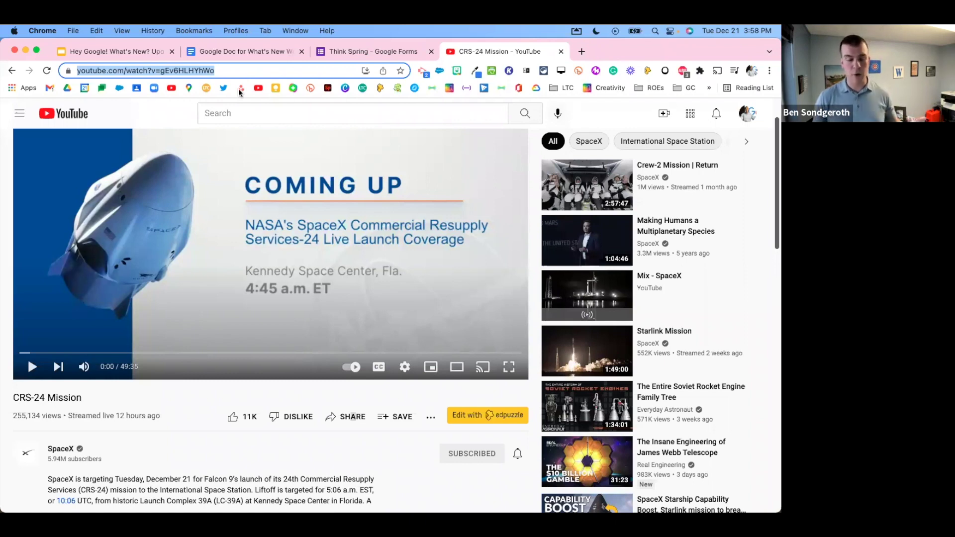
{"action": "left_click", "coordinate": [347, 438]}
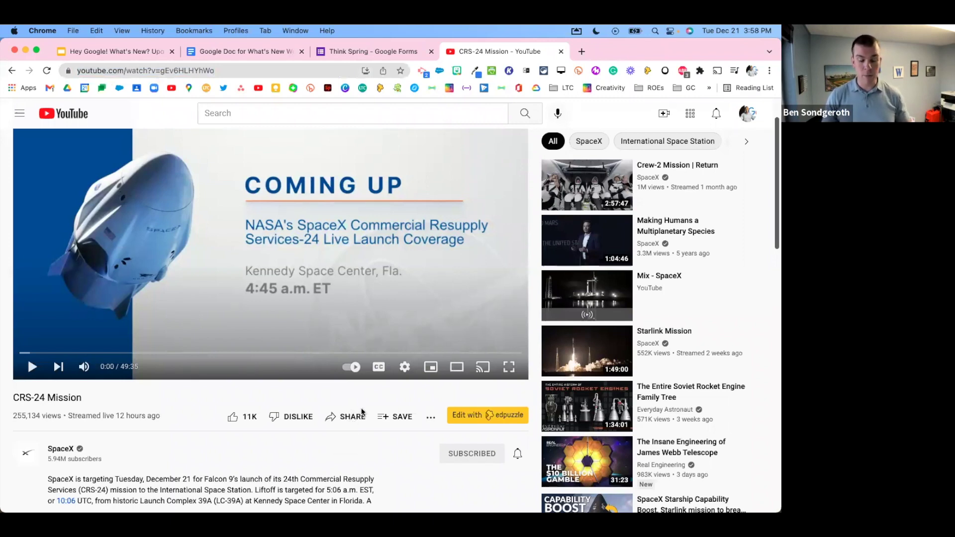
{"action": "left_click", "coordinate": [348, 417]}
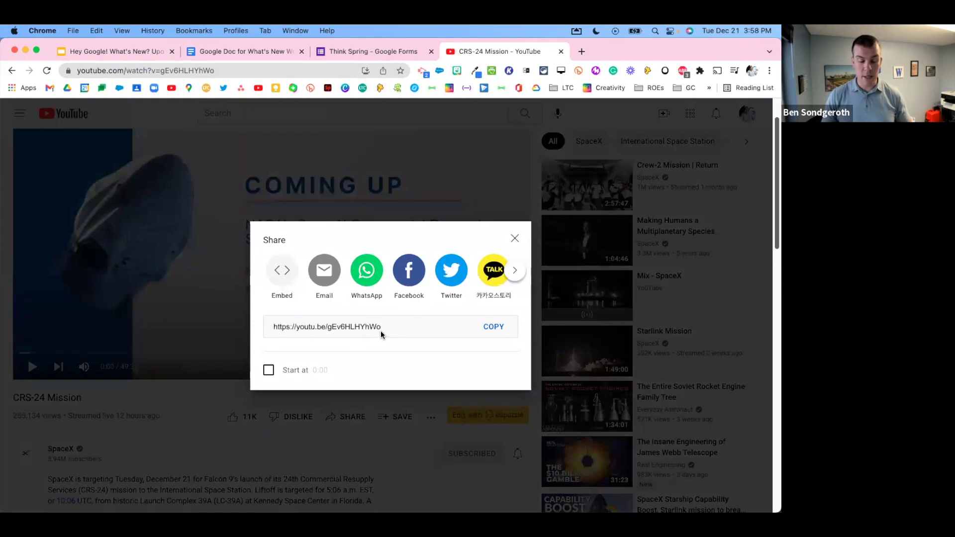
{"action": "left_click", "coordinate": [492, 328]}
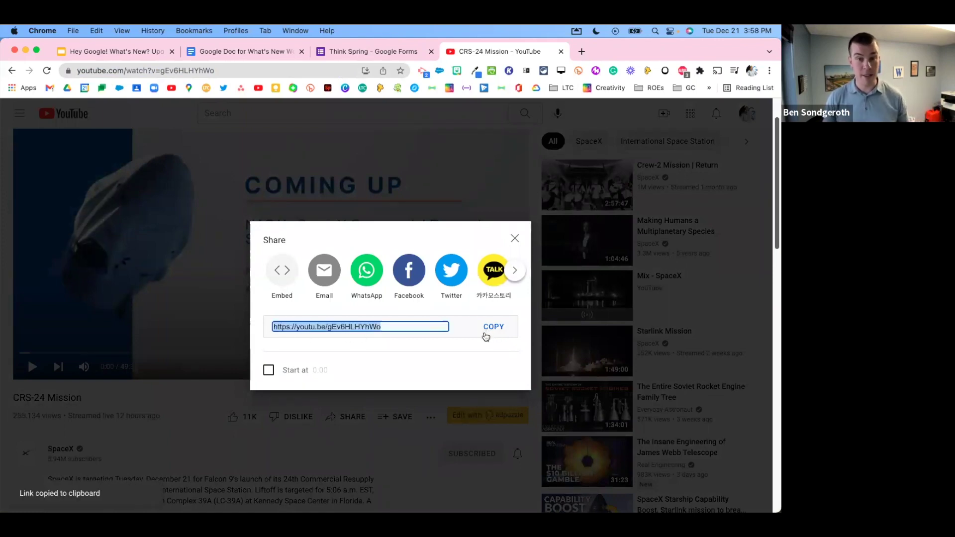
{"action": "left_click", "coordinate": [269, 372]}
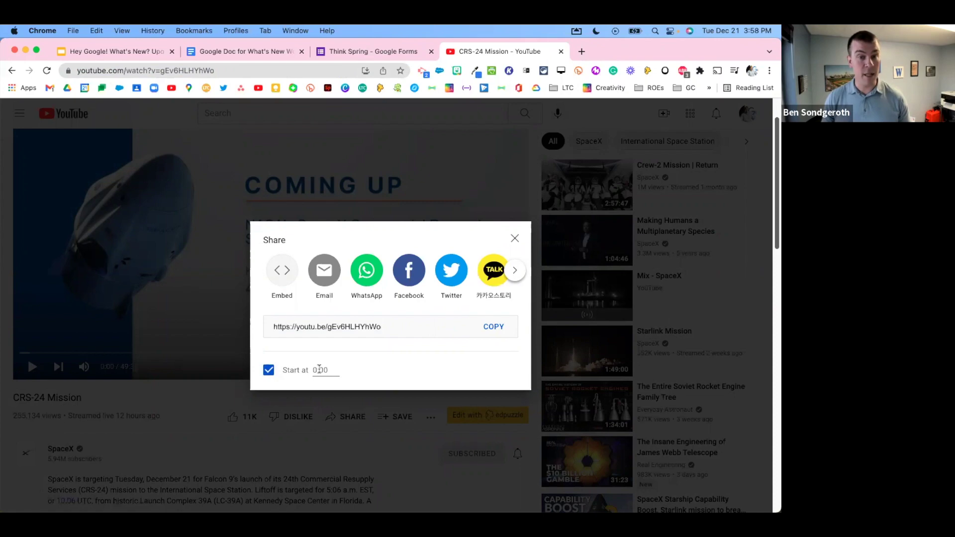
{"action": "left_click", "coordinate": [266, 371]}
{"action": "left_click", "coordinate": [492, 326]}
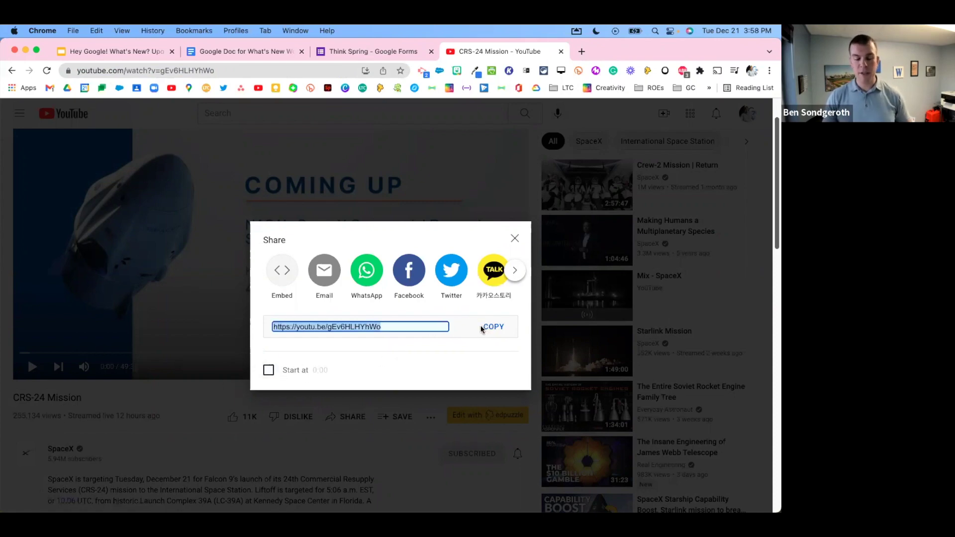
{"action": "left_click", "coordinate": [514, 239]}
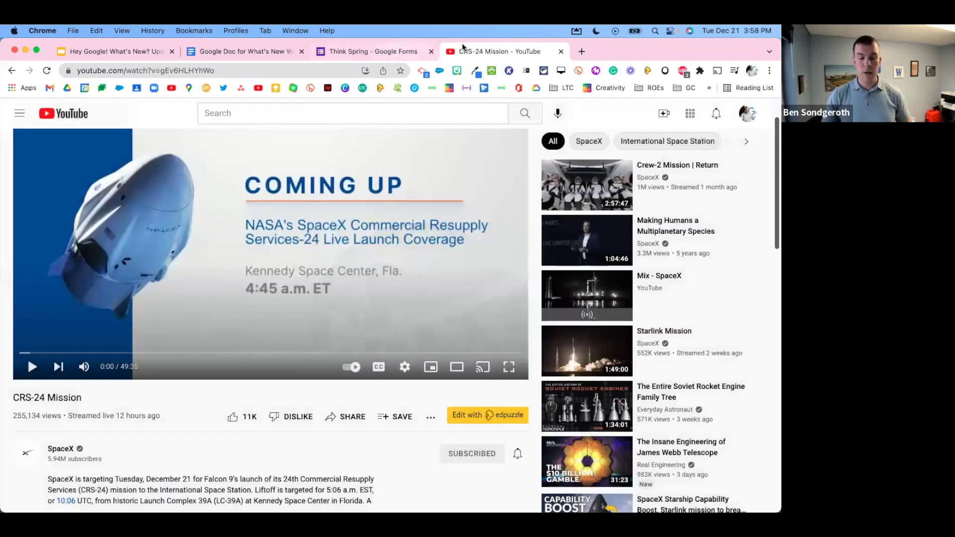
Step: Paste the CRS-24 Mission link under item 4 and convert it to a smart chip
{"action": "left_click", "coordinate": [249, 59]}
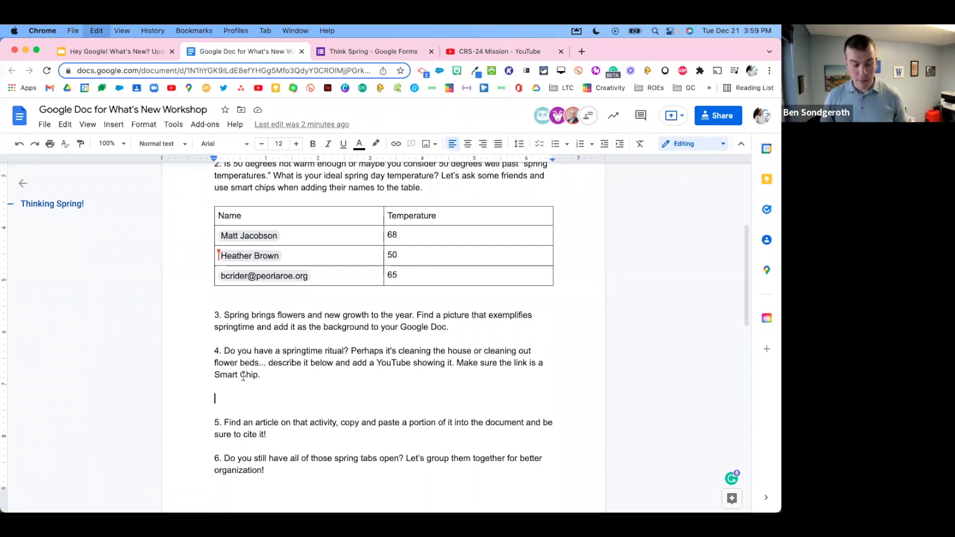
{"action": "key", "text": "super+v"}
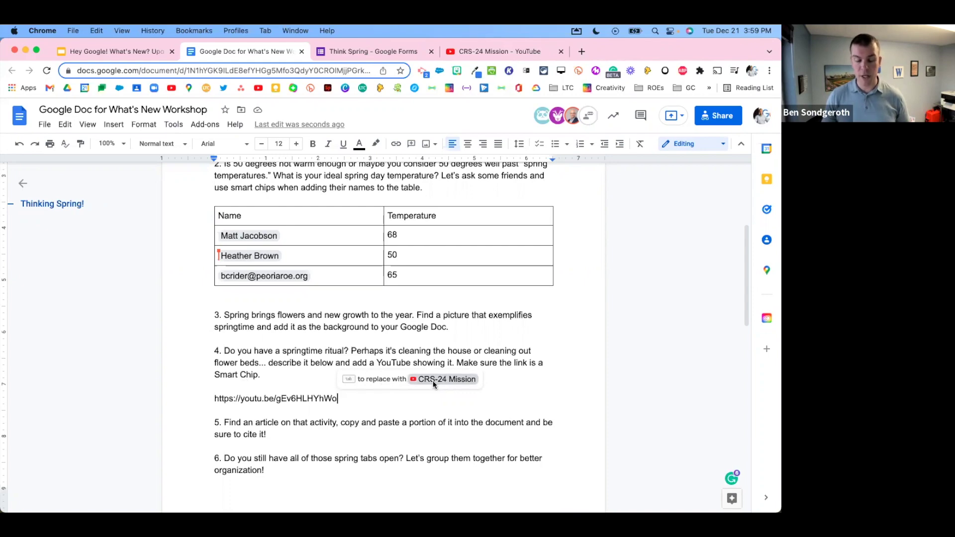
{"action": "left_click", "coordinate": [518, 51]}
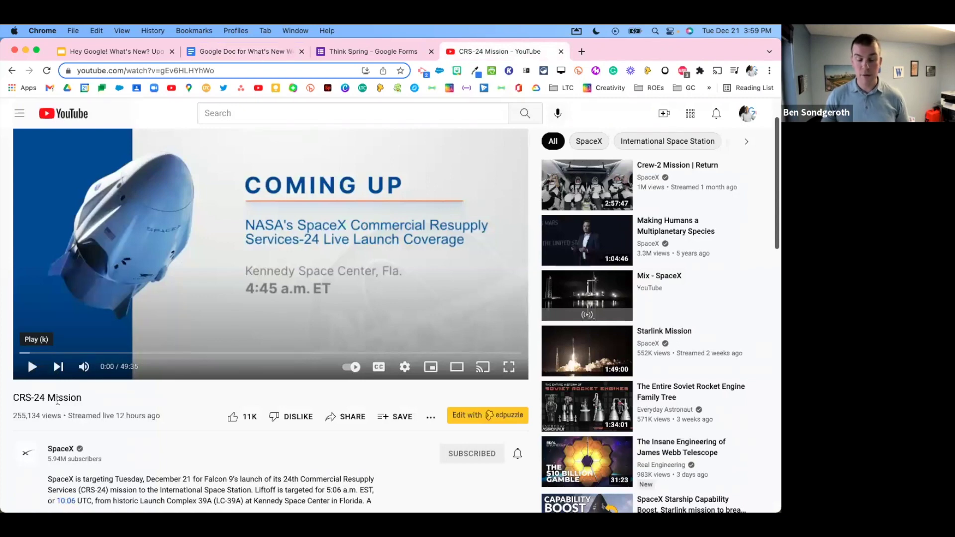
{"action": "left_click", "coordinate": [250, 54]}
{"action": "key", "text": "Tab"}
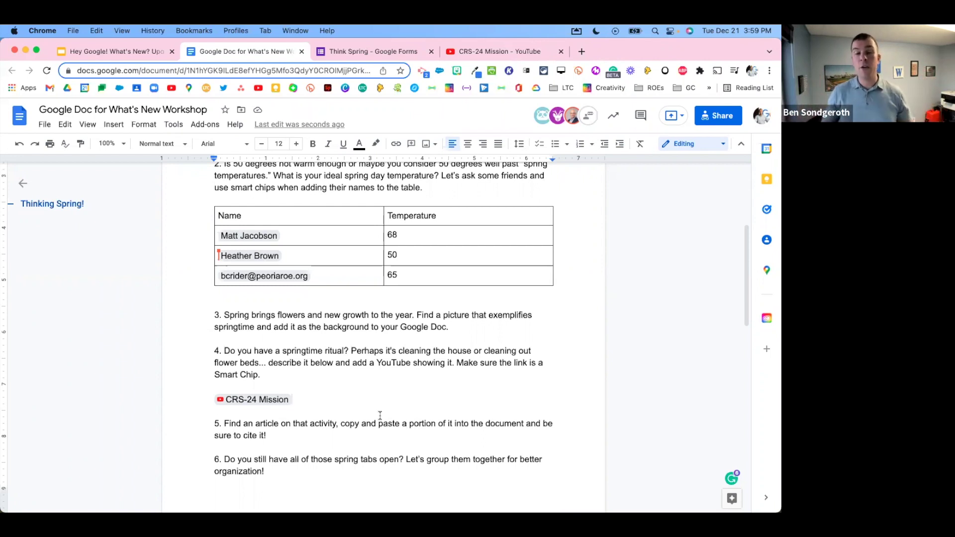
Step: Open the video from the chip's card, then close both CRS-24 Mission YouTube tabs
{"action": "mouse_move", "coordinate": [285, 403]}
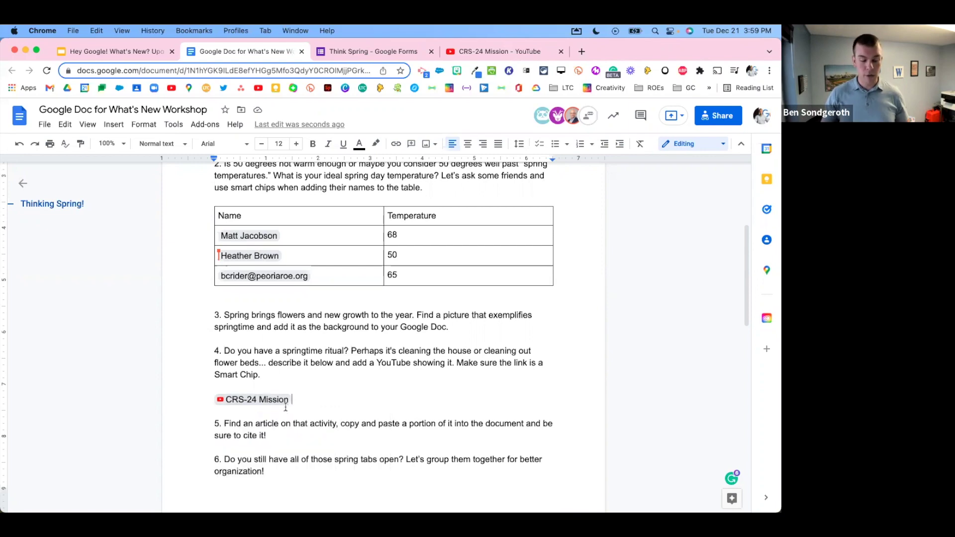
{"action": "scroll", "coordinate": [277, 395], "scroll_direction": "down", "scroll_amount": 4}
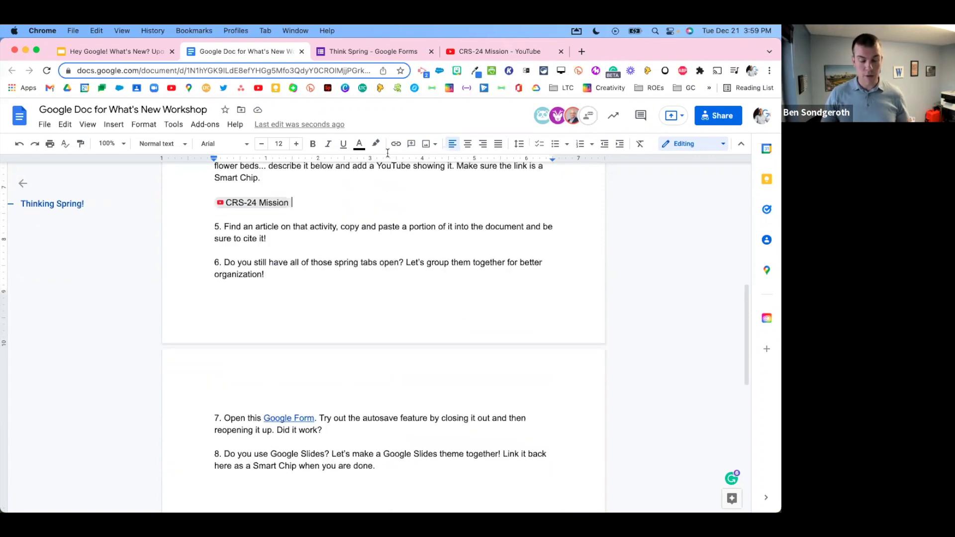
{"action": "scroll", "coordinate": [269, 288], "scroll_direction": "up", "scroll_amount": 2}
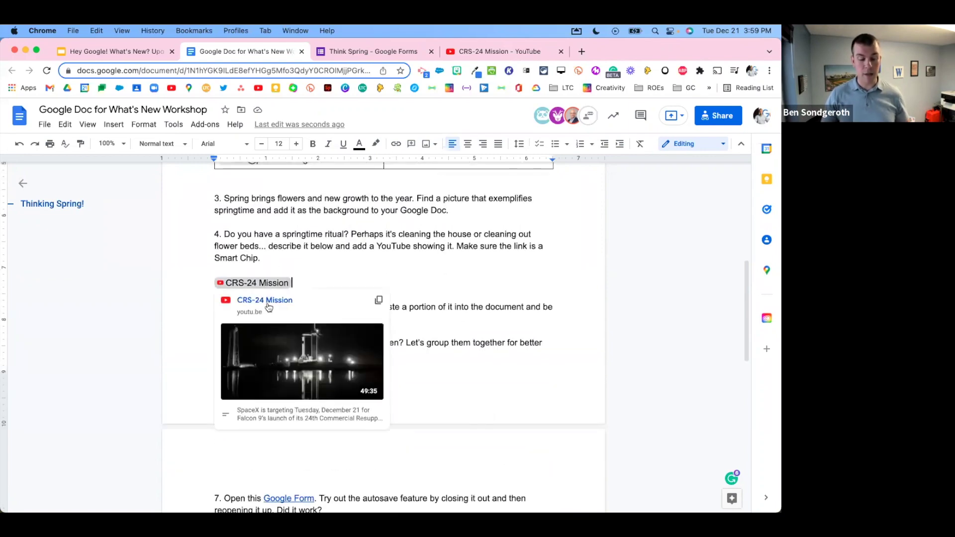
{"action": "left_click", "coordinate": [267, 301]}
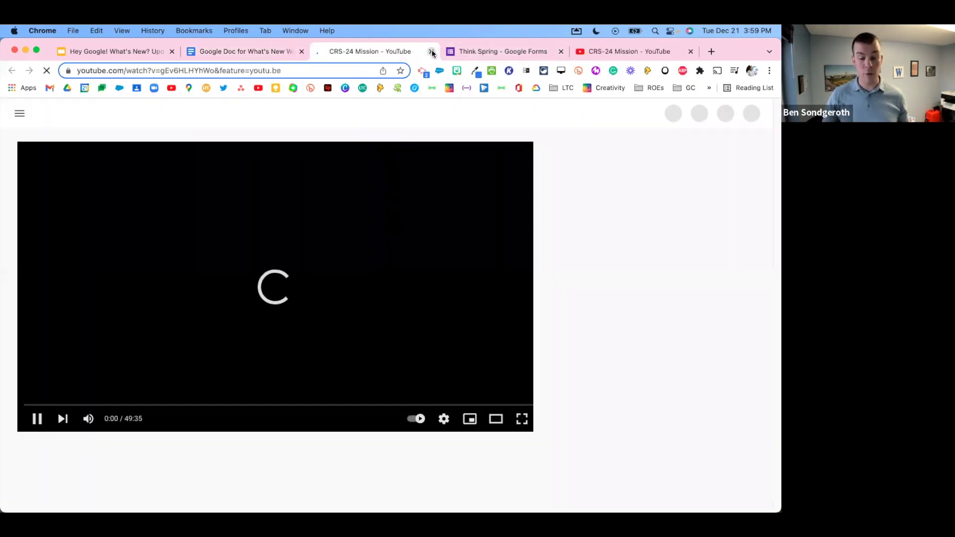
{"action": "left_click", "coordinate": [432, 53]}
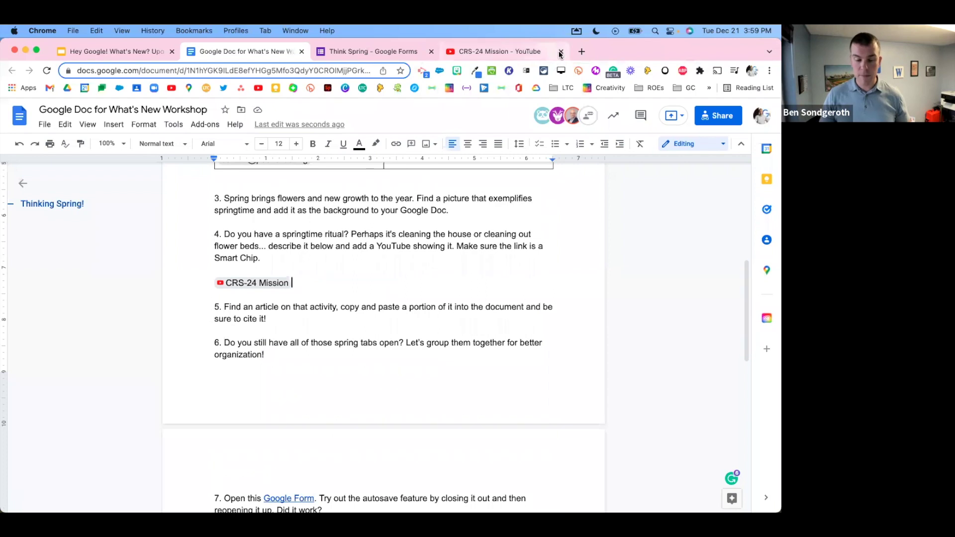
{"action": "left_click", "coordinate": [561, 52]}
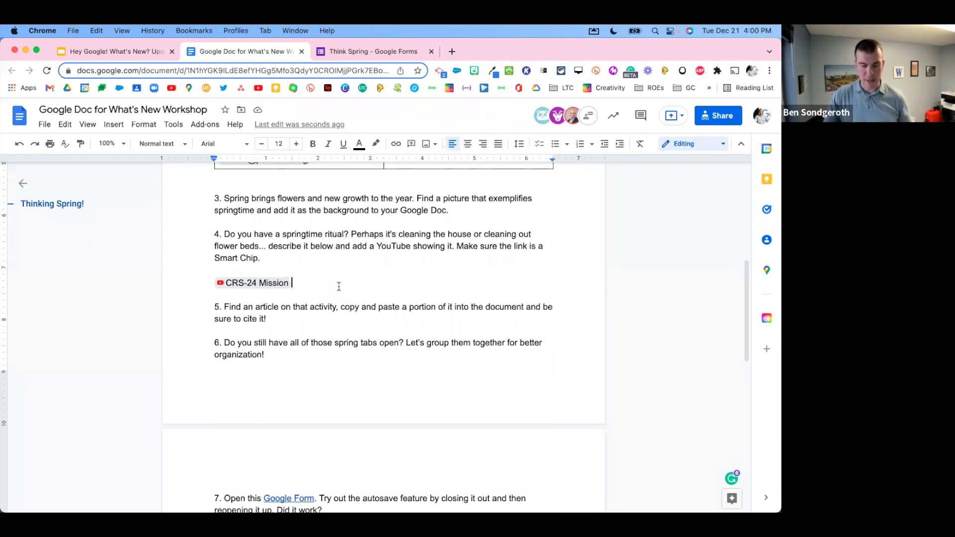
{"action": "key", "text": "BackSpace"}
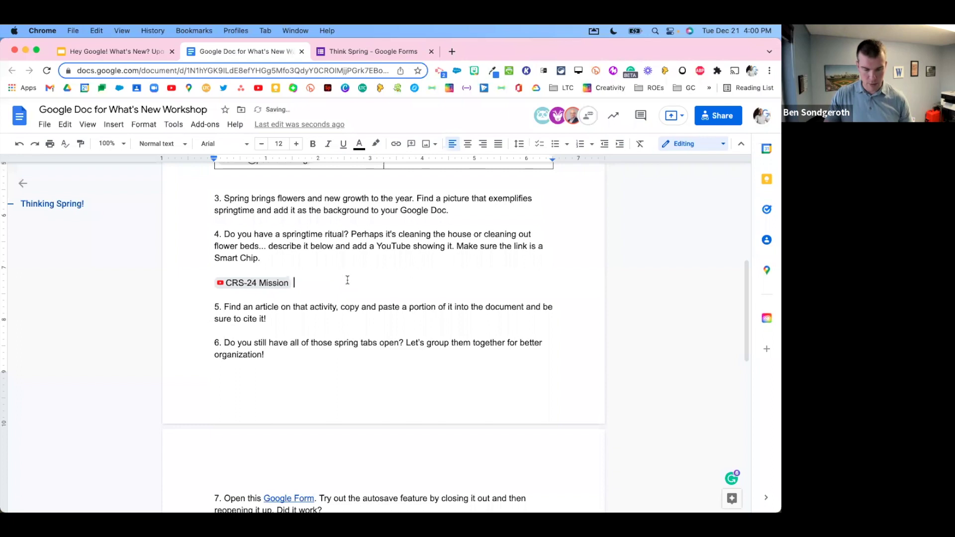
{"action": "type", "text": "https://youtu.be/gEv6HLHYhWo"}
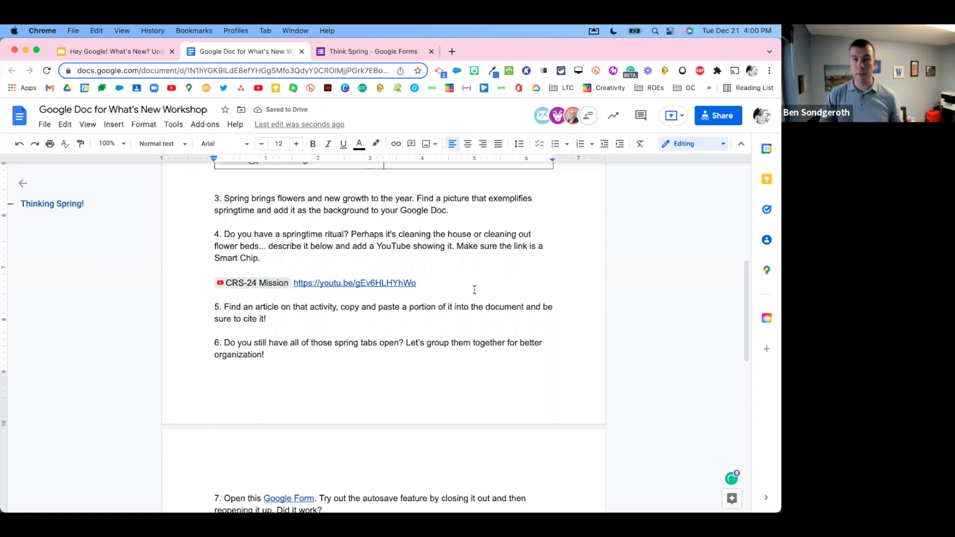
{"action": "left_click", "coordinate": [396, 283]}
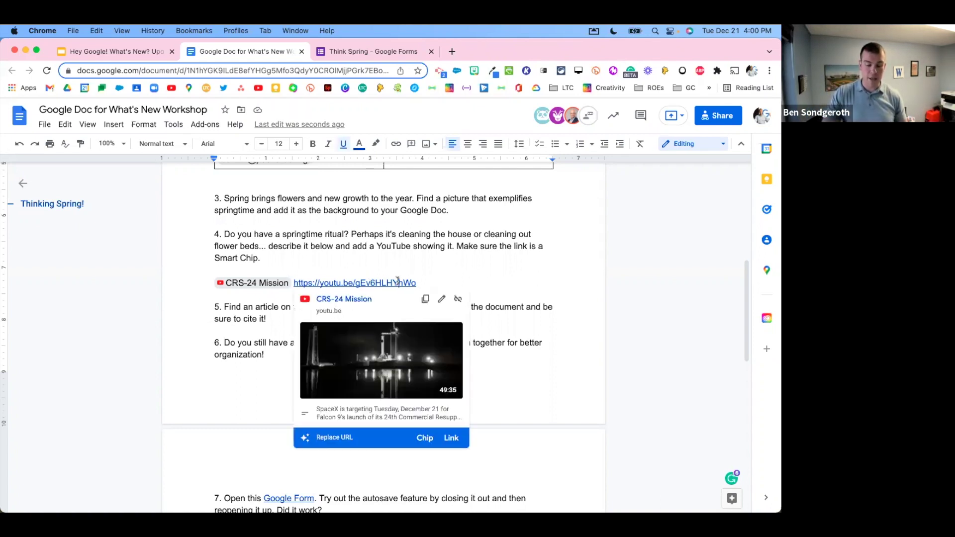
{"action": "mouse_move", "coordinate": [333, 330]}
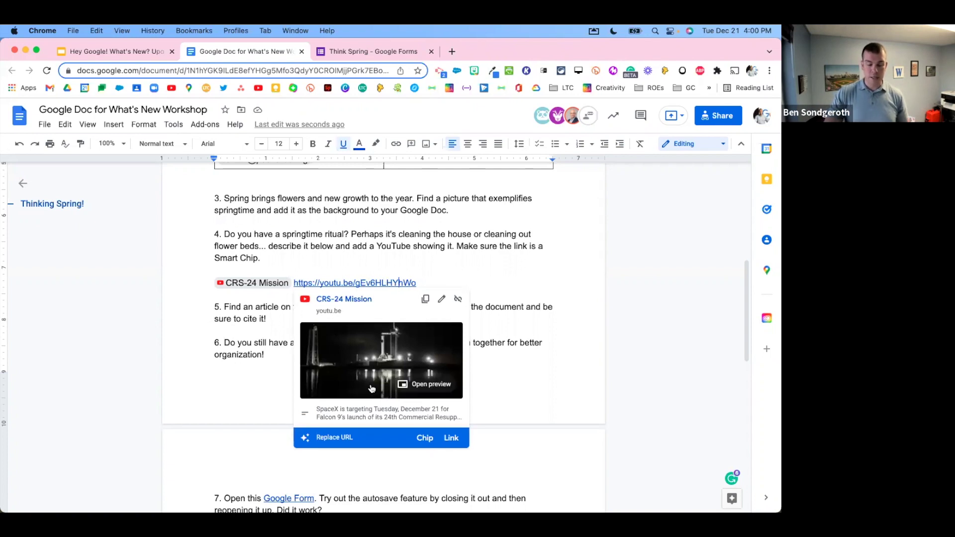
{"action": "left_click", "coordinate": [427, 439]}
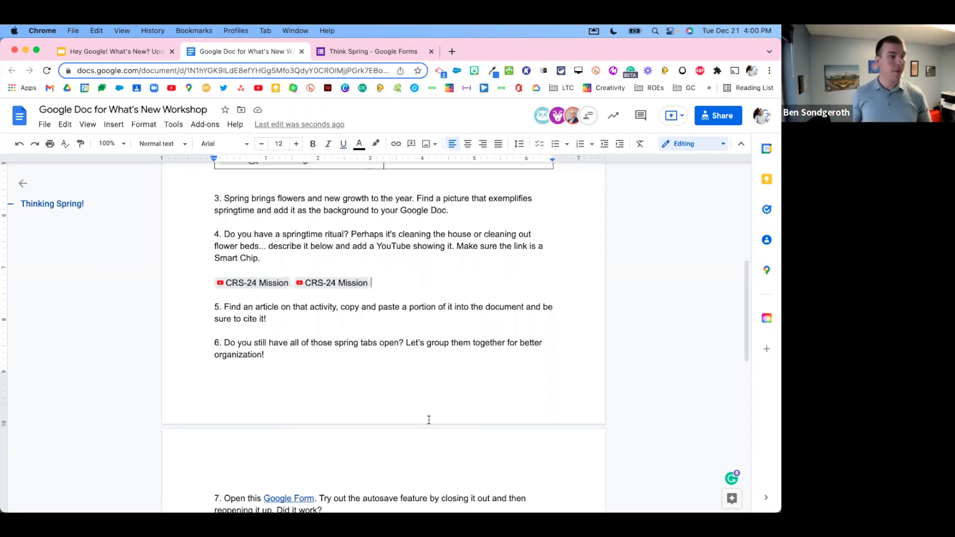
{"action": "key", "text": "BackSpace"}
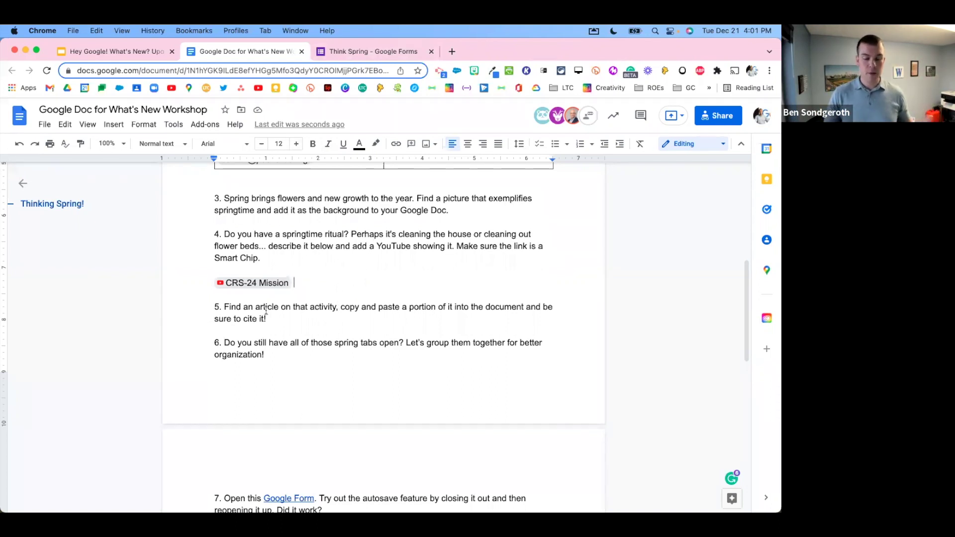
{"action": "mouse_move", "coordinate": [264, 283]}
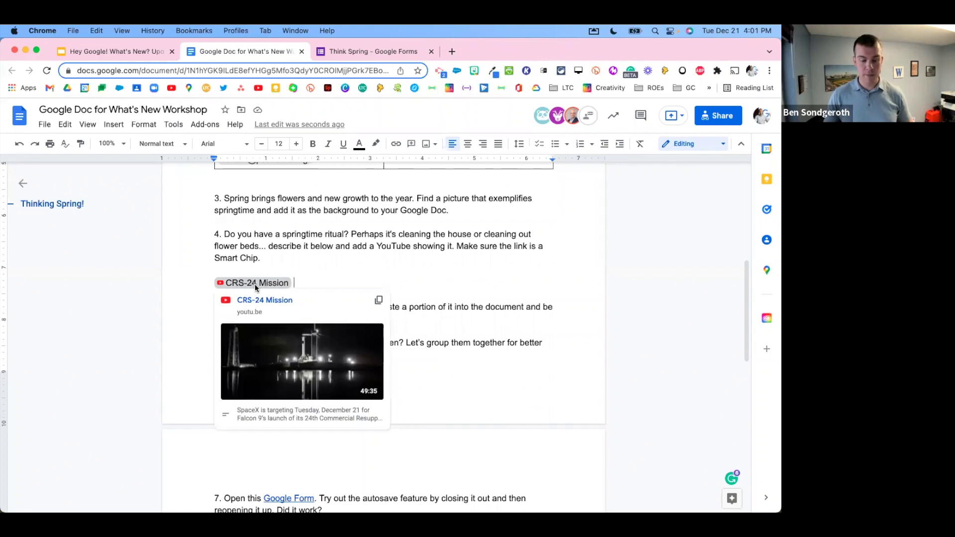
{"action": "mouse_move", "coordinate": [286, 343]}
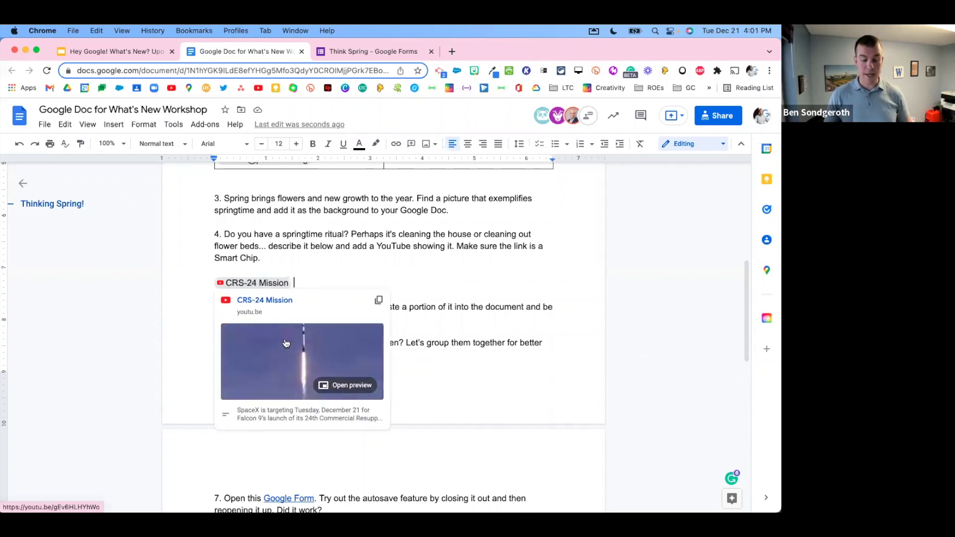
{"action": "left_click", "coordinate": [338, 386]}
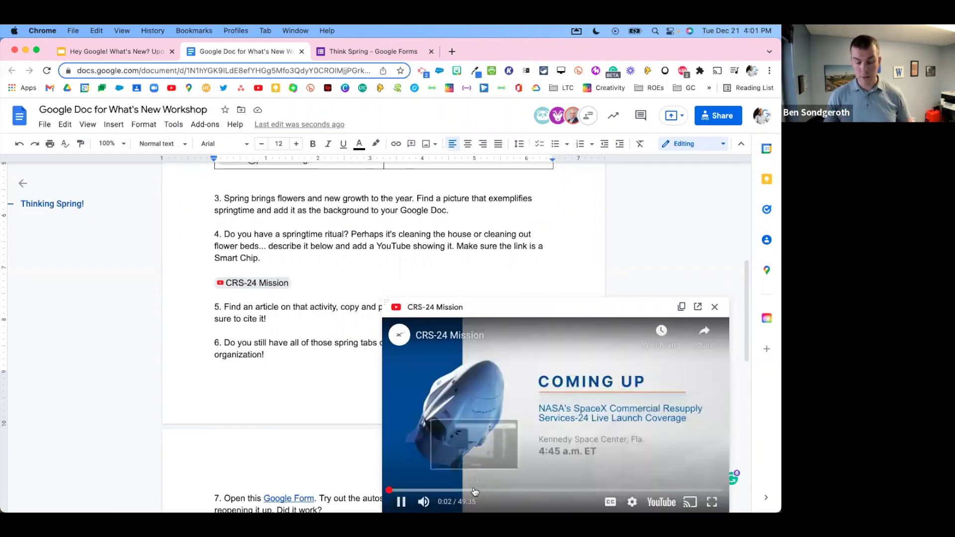
{"action": "left_click", "coordinate": [475, 490]}
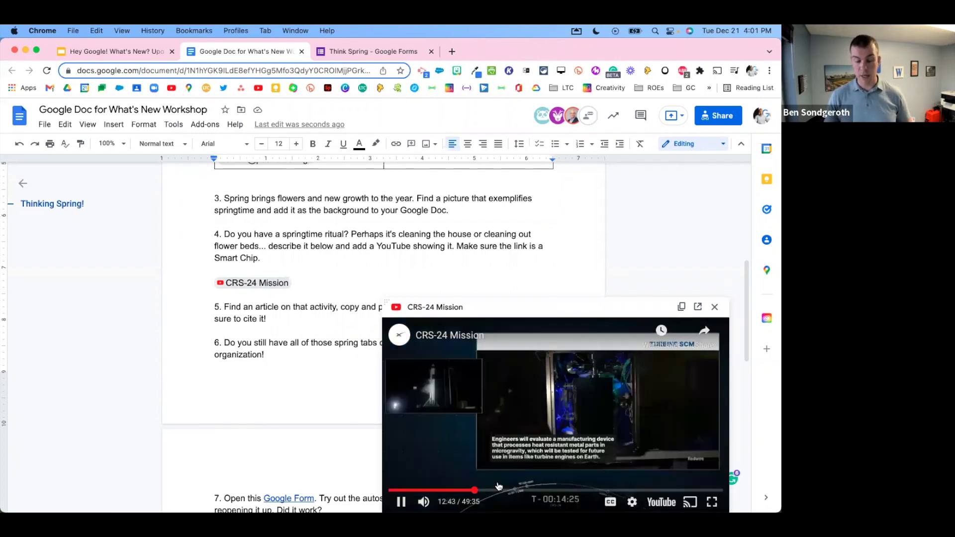
{"action": "left_click", "coordinate": [423, 501]}
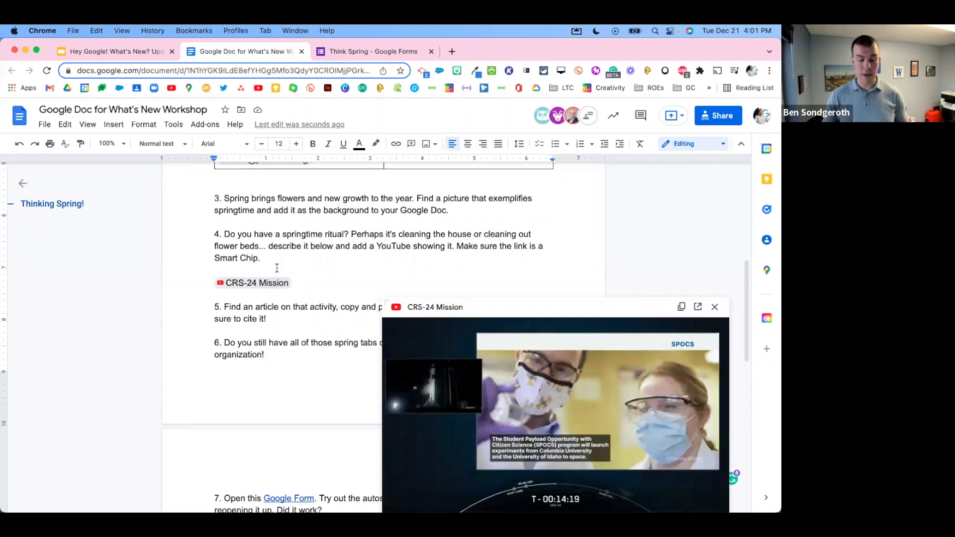
{"action": "type", "text": "I"}
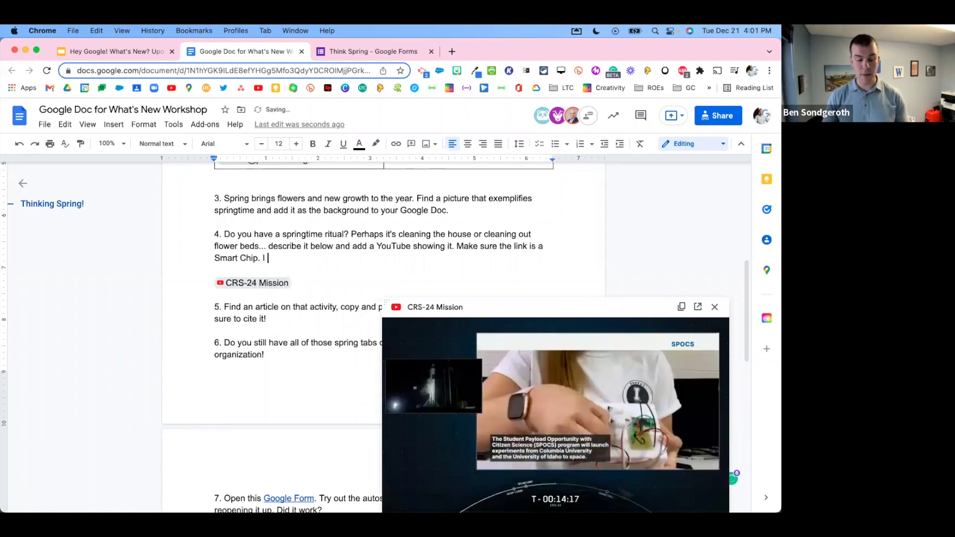
{"action": "type", "text": " can types"}
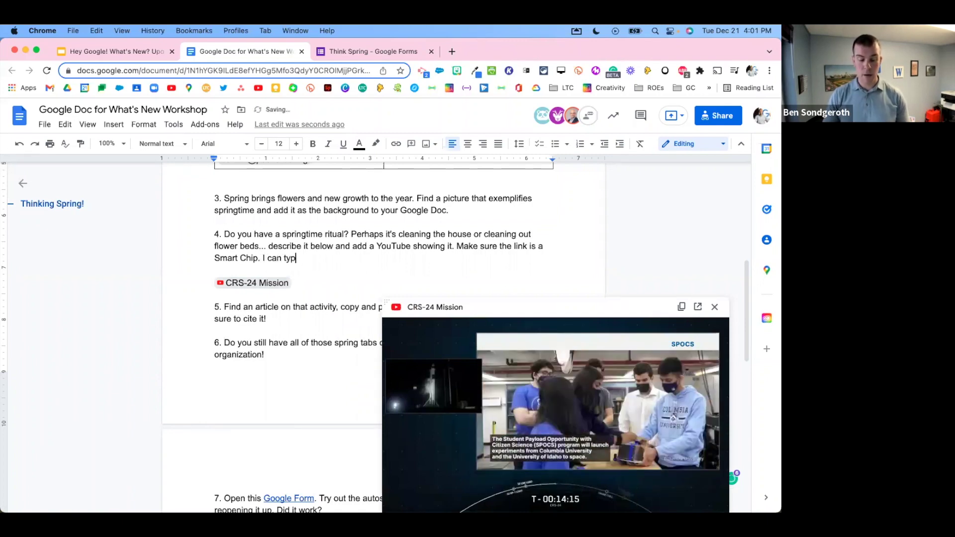
{"action": "key", "text": "BackSpace"}
{"action": "key", "text": "BackSpace"}
{"action": "type", "text": "and wat"}
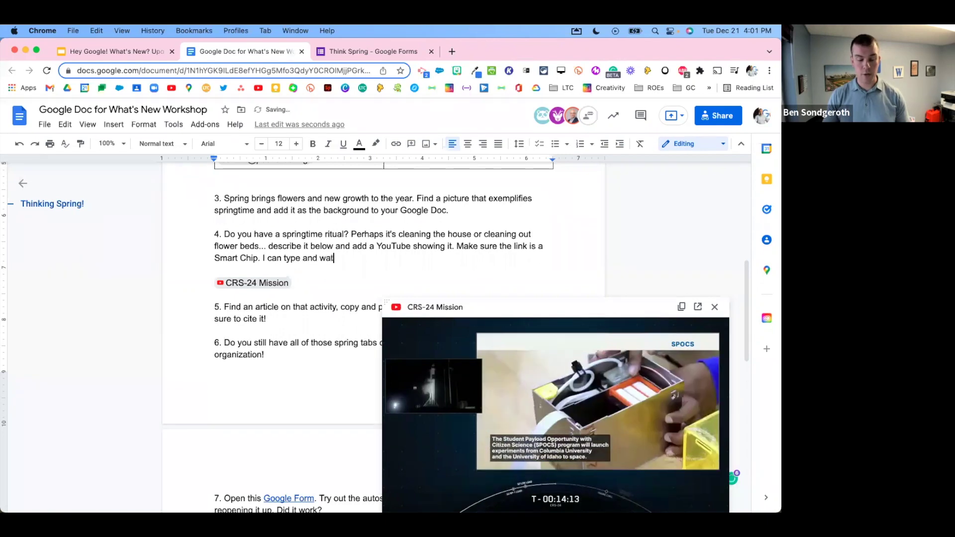
{"action": "type", "text": "ch the video"}
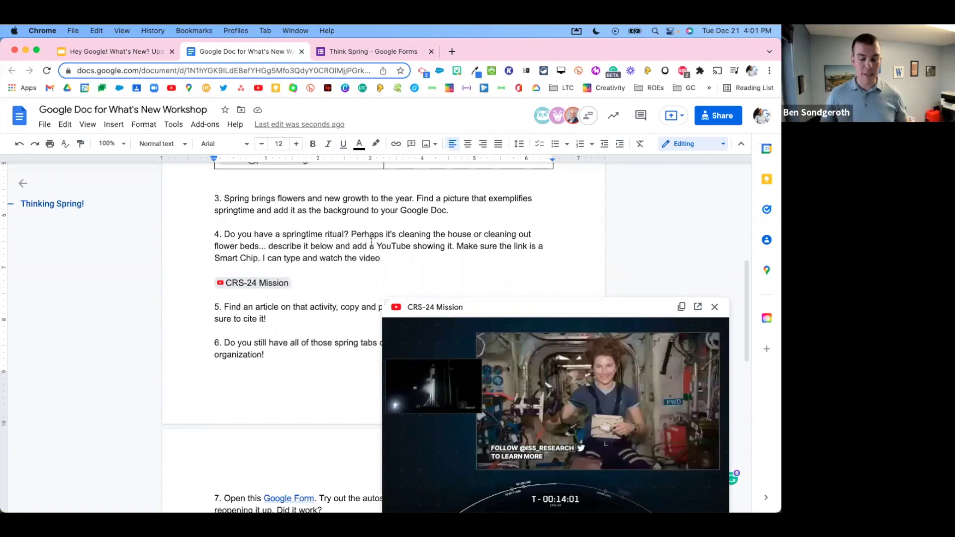
{"action": "left_click_drag", "start_coordinate": [380, 257], "coordinate": [263, 258]}
{"action": "key", "text": "BackSpace"}
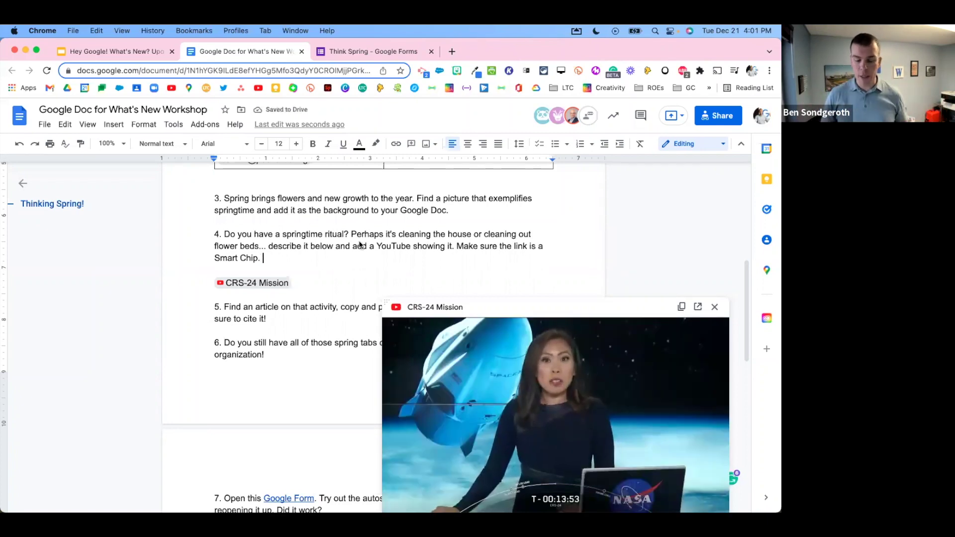
{"action": "left_click", "coordinate": [714, 306]}
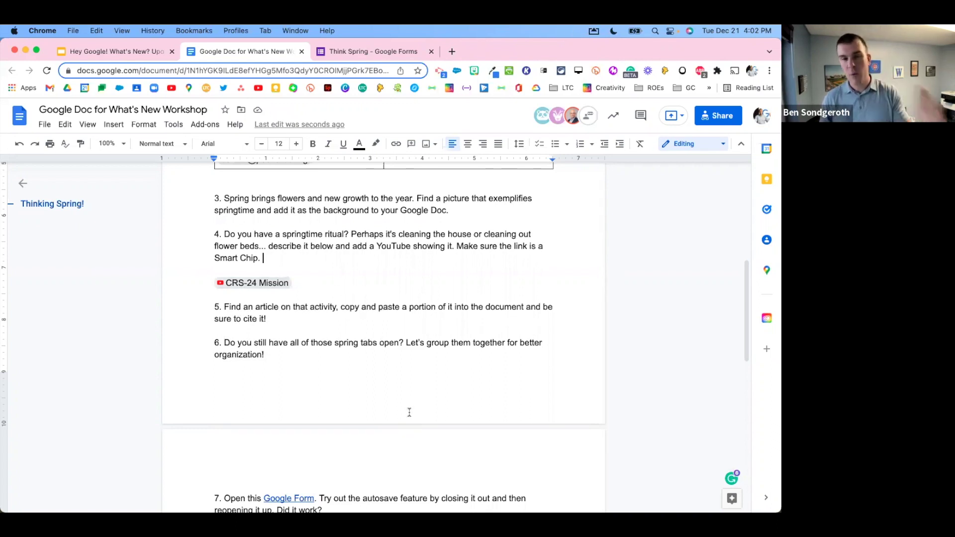
{"action": "left_click", "coordinate": [266, 281]}
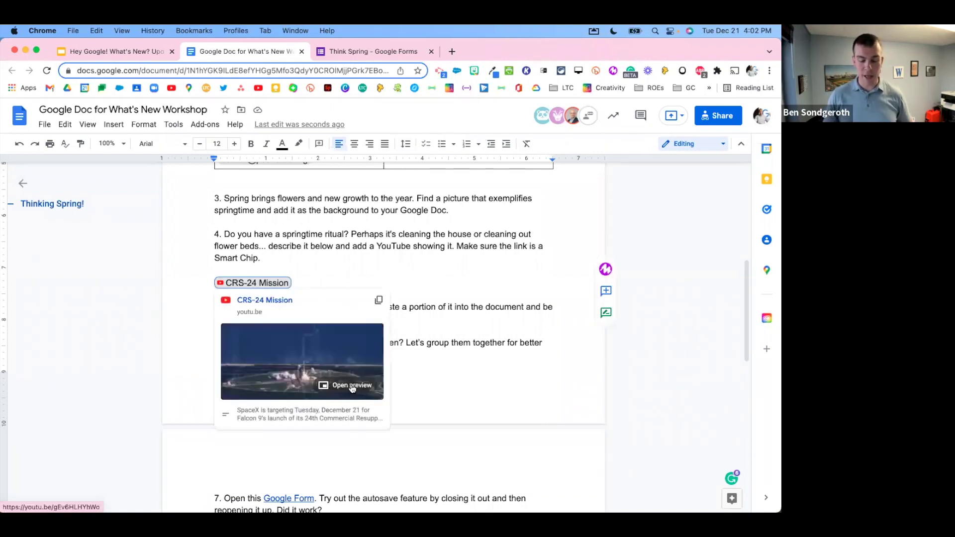
{"action": "left_click", "coordinate": [351, 385]}
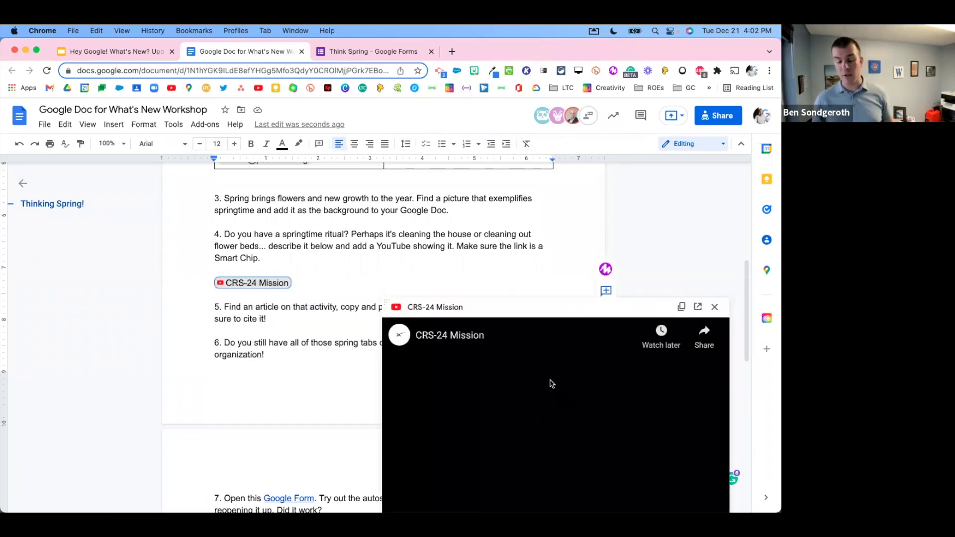
{"action": "left_click", "coordinate": [697, 308]}
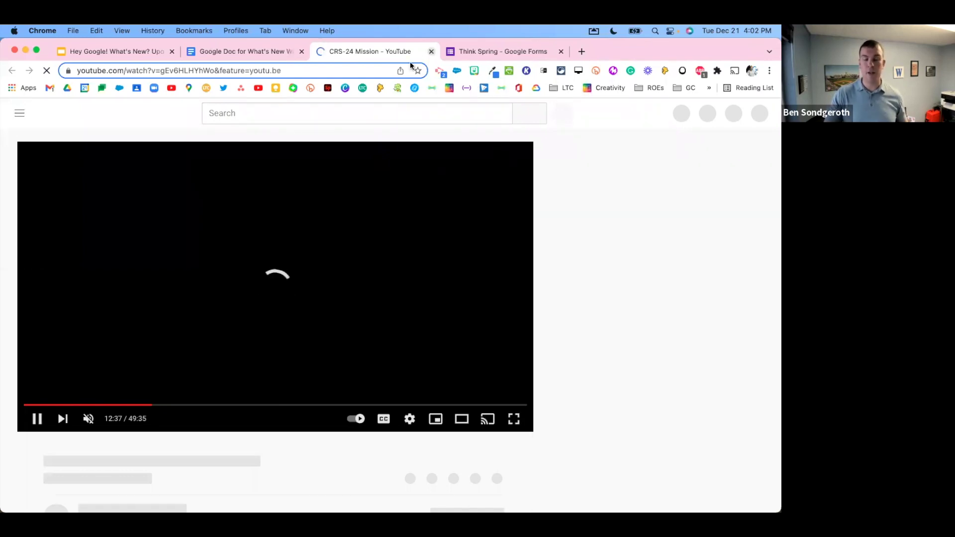
{"action": "left_click", "coordinate": [430, 52]}
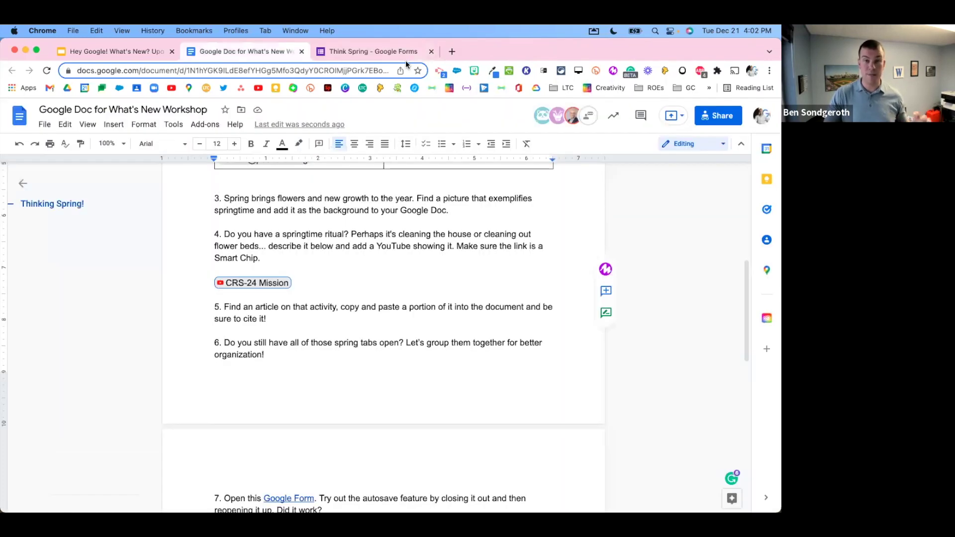
Step: Add blank lines after item 5 so item 6 moves to the next page, then open a new tab
{"action": "left_click", "coordinate": [314, 287]}
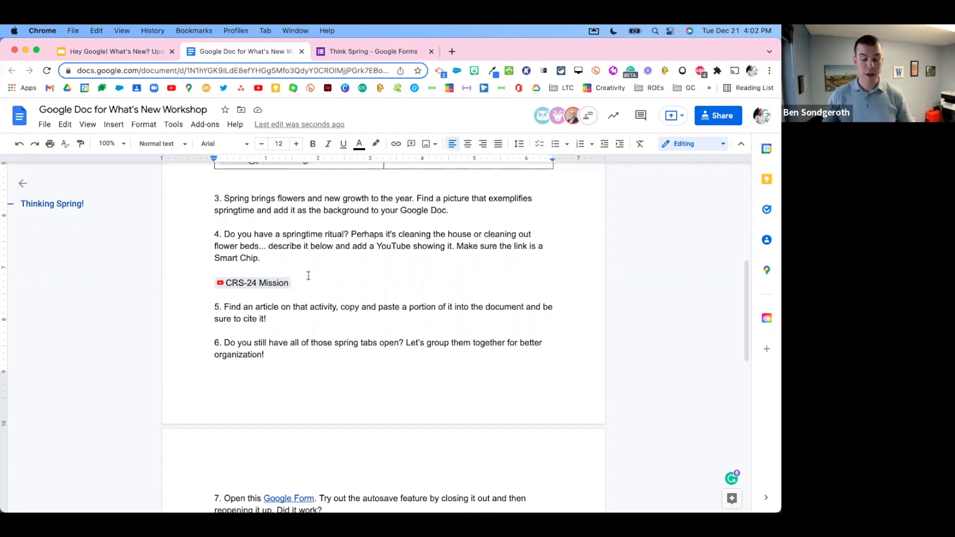
{"action": "left_click", "coordinate": [303, 318]}
{"action": "key", "text": "Return"}
{"action": "key", "text": "Return"}
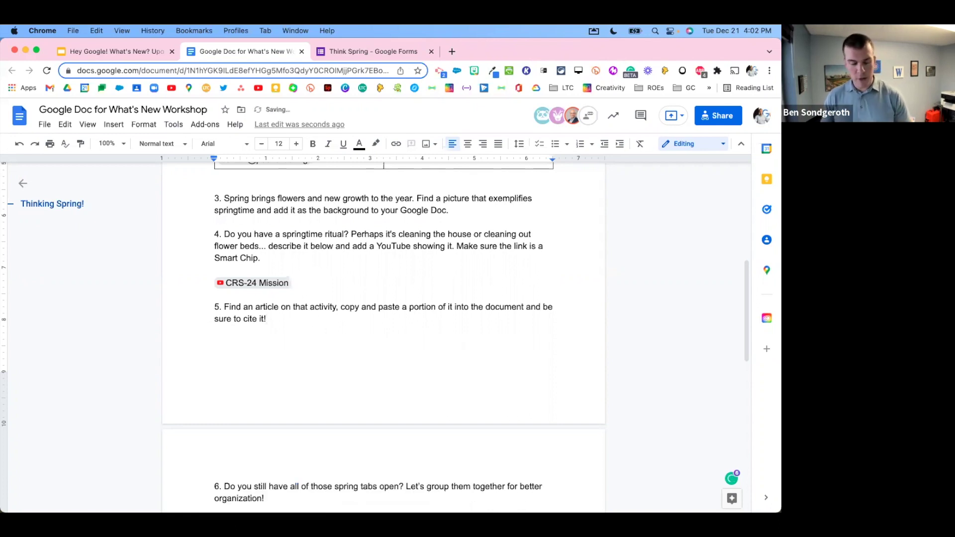
{"action": "left_click", "coordinate": [297, 283]}
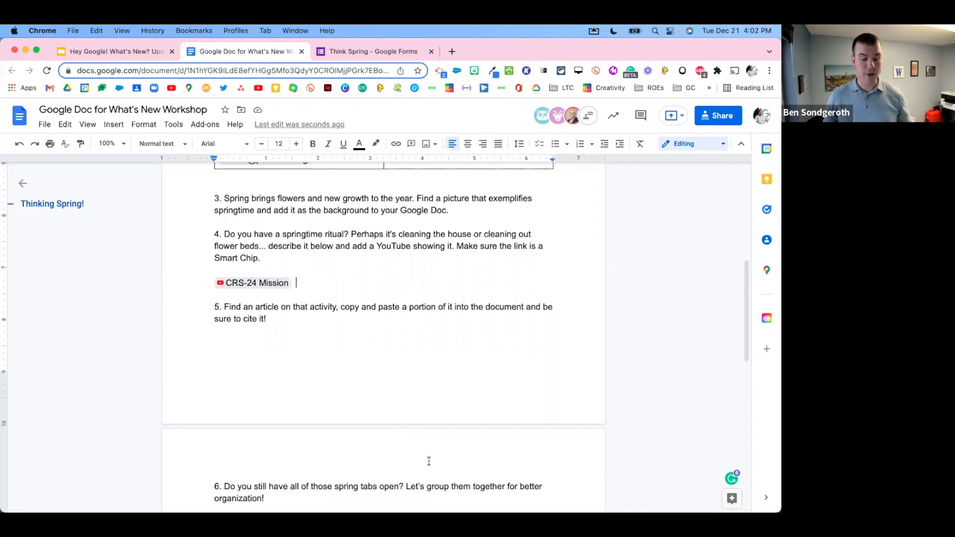
{"action": "double_click", "coordinate": [234, 343]}
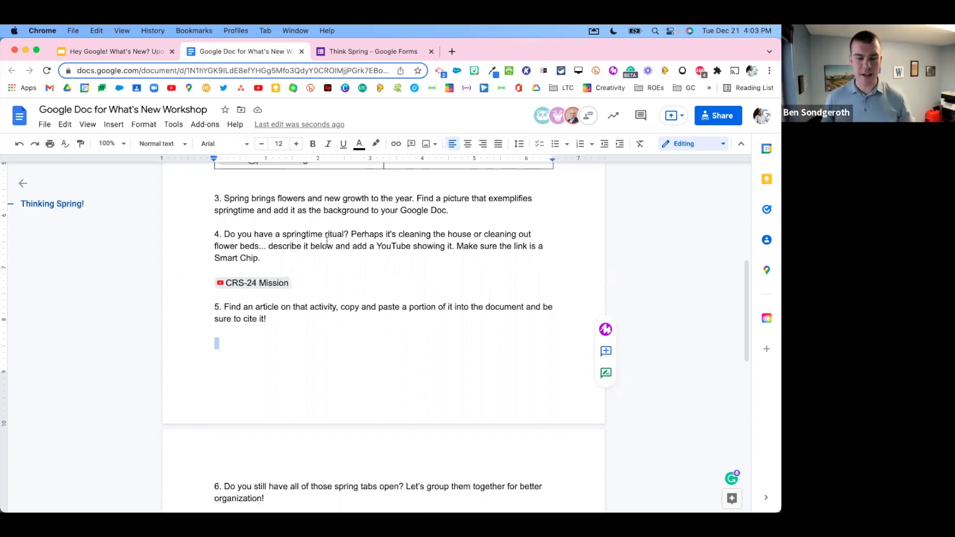
{"action": "left_click", "coordinate": [452, 51]}
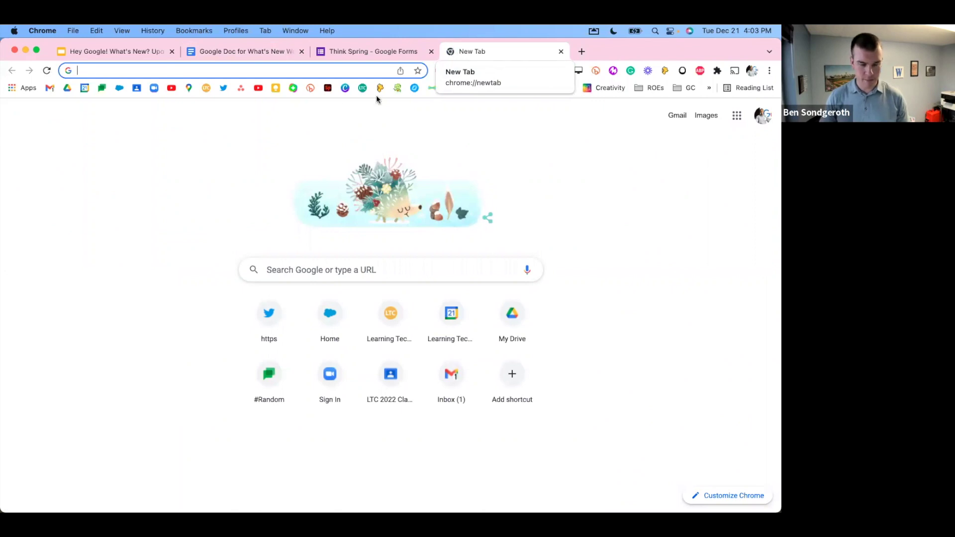
Step: Search Google for 'how to clean your windows in the sping' and scroll to the Bob Vila result
{"action": "left_click", "coordinate": [302, 75]}
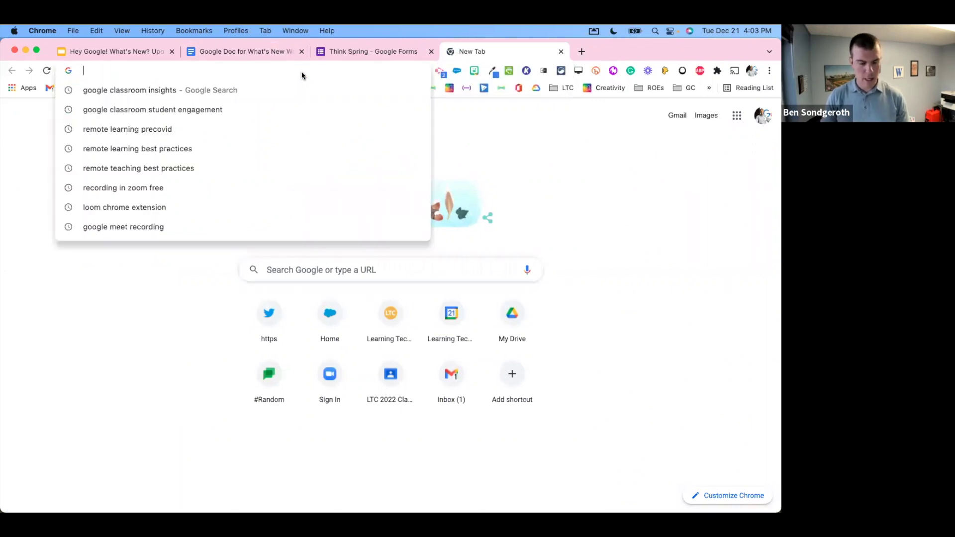
{"action": "type", "text": "how to cle"}
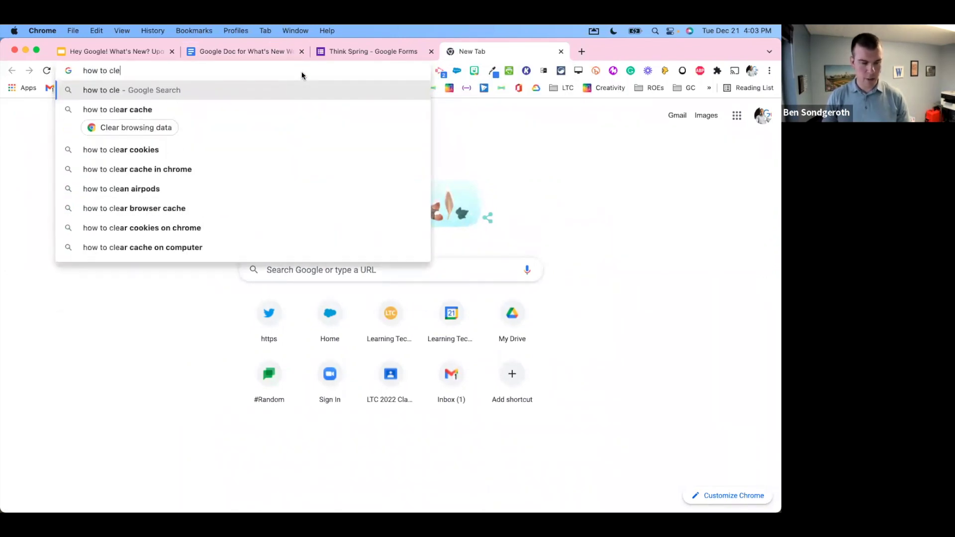
{"action": "type", "text": "an your wind"}
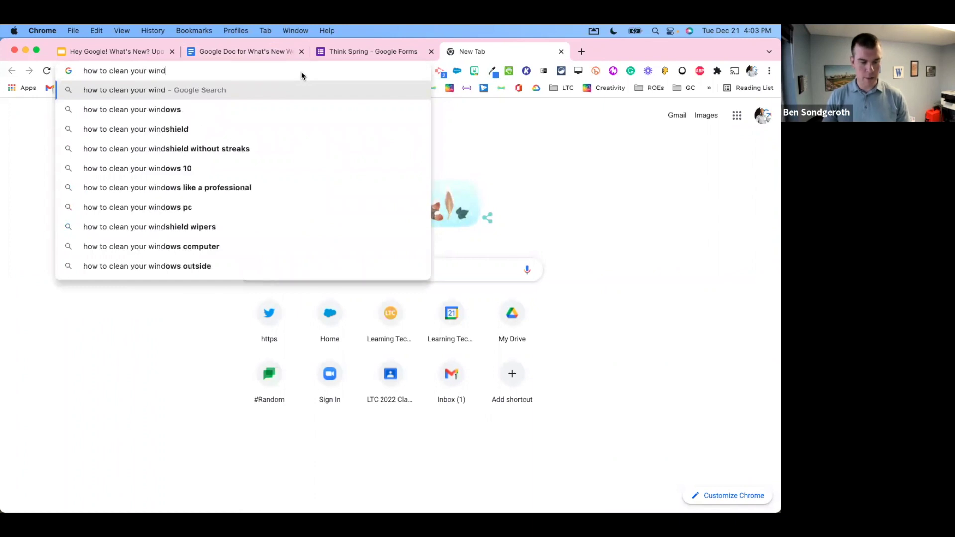
{"action": "type", "text": "ows in the sping"}
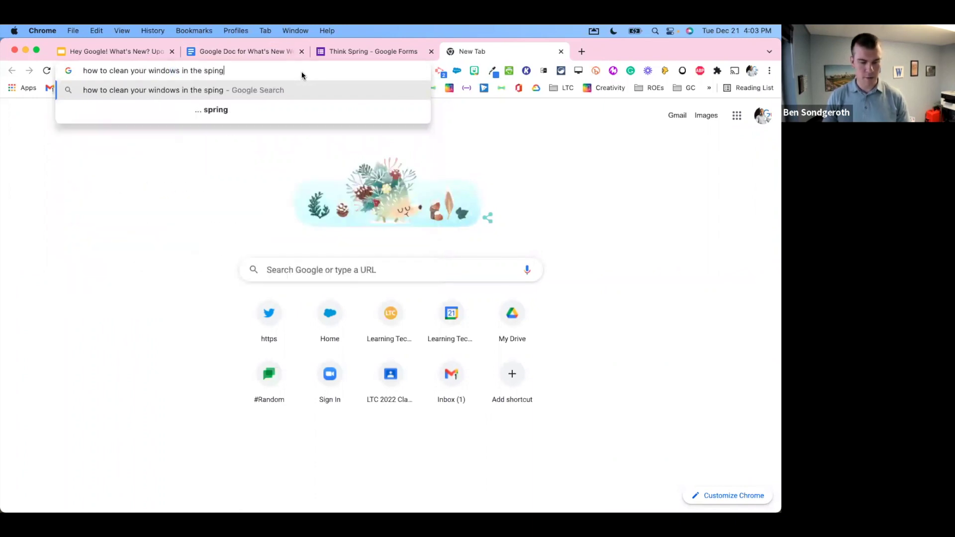
{"action": "key", "text": "Return"}
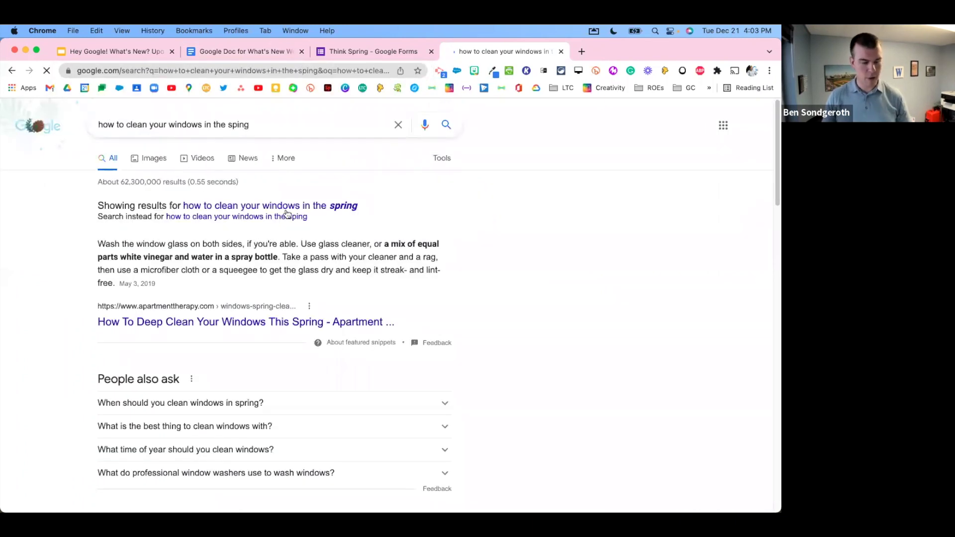
{"action": "scroll", "coordinate": [285, 264], "scroll_direction": "down", "scroll_amount": 1}
{"action": "scroll", "coordinate": [285, 264], "scroll_direction": "down", "scroll_amount": 5}
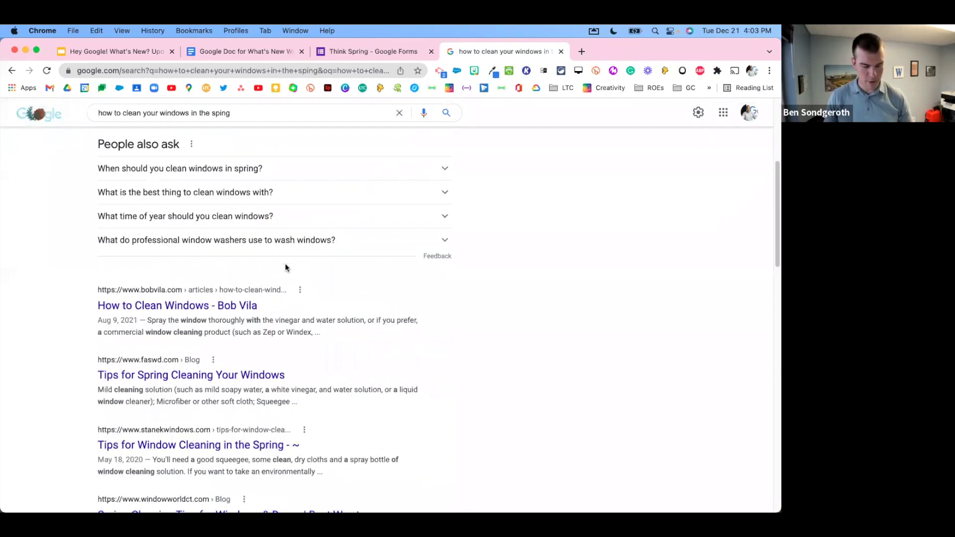
Step: Copy the opening 'Fortunately, the process of cleaning windows…' sentences from Bob Vila's How to Clean Windows article
{"action": "left_click", "coordinate": [199, 252]}
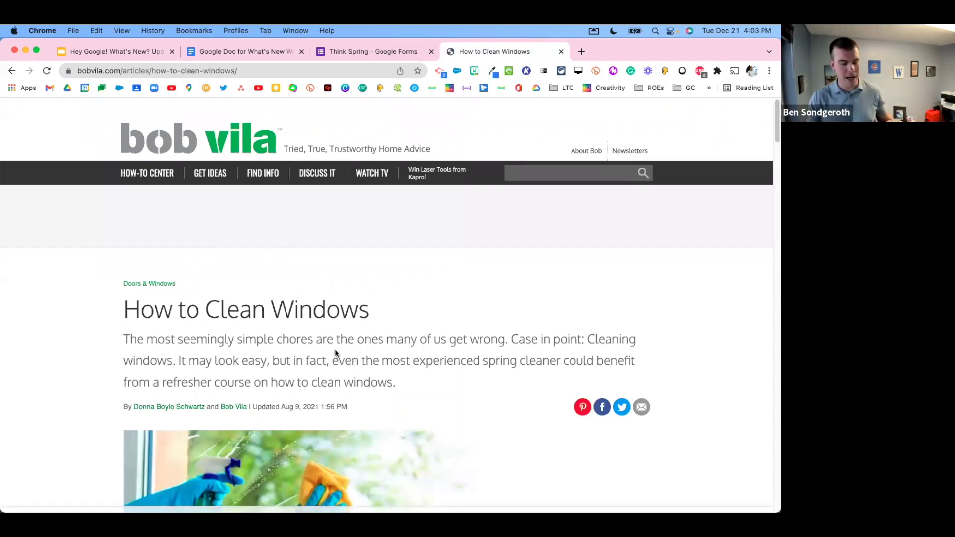
{"action": "scroll", "coordinate": [388, 361], "scroll_direction": "down", "scroll_amount": 4}
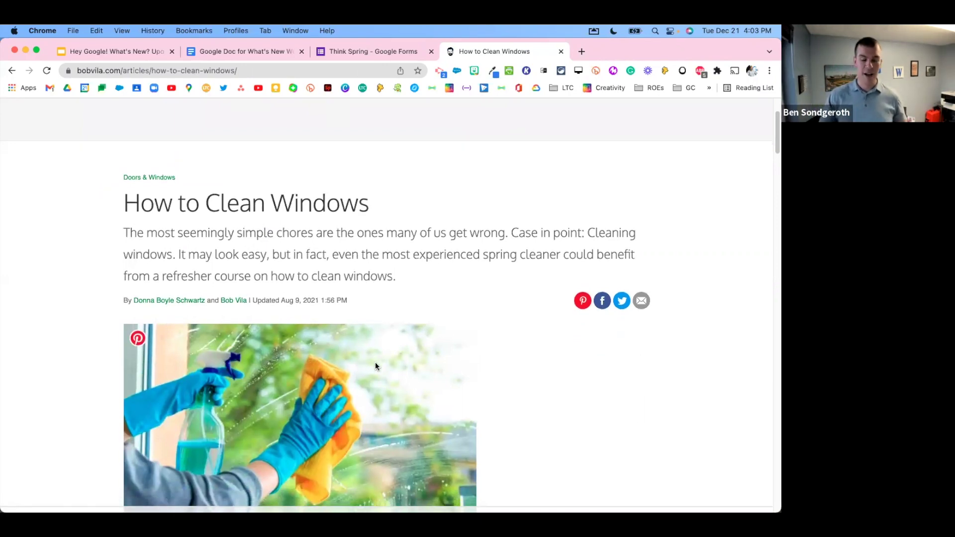
{"action": "scroll", "coordinate": [378, 358], "scroll_direction": "up", "scroll_amount": 4}
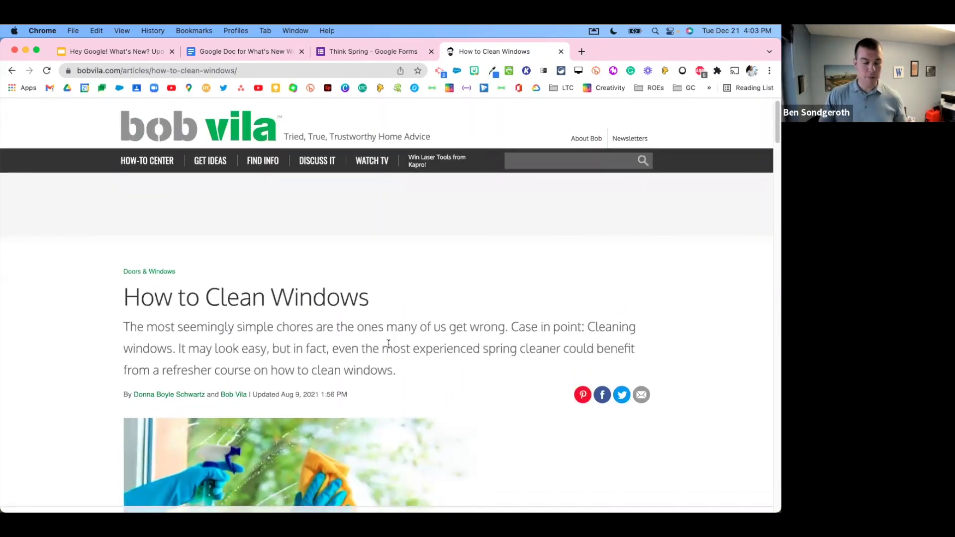
{"action": "scroll", "coordinate": [386, 348], "scroll_direction": "down", "scroll_amount": 8}
{"action": "scroll", "coordinate": [389, 341], "scroll_direction": "down", "scroll_amount": 3}
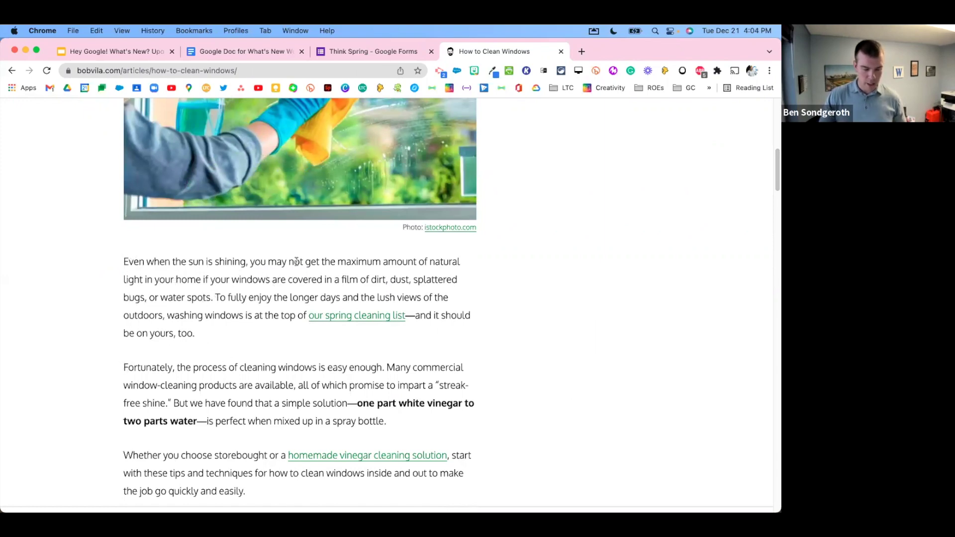
{"action": "left_click_drag", "start_coordinate": [125, 364], "coordinate": [219, 379]}
{"action": "left_click", "coordinate": [260, 374]}
{"action": "scroll", "coordinate": [261, 374], "scroll_direction": "down", "scroll_amount": 3}
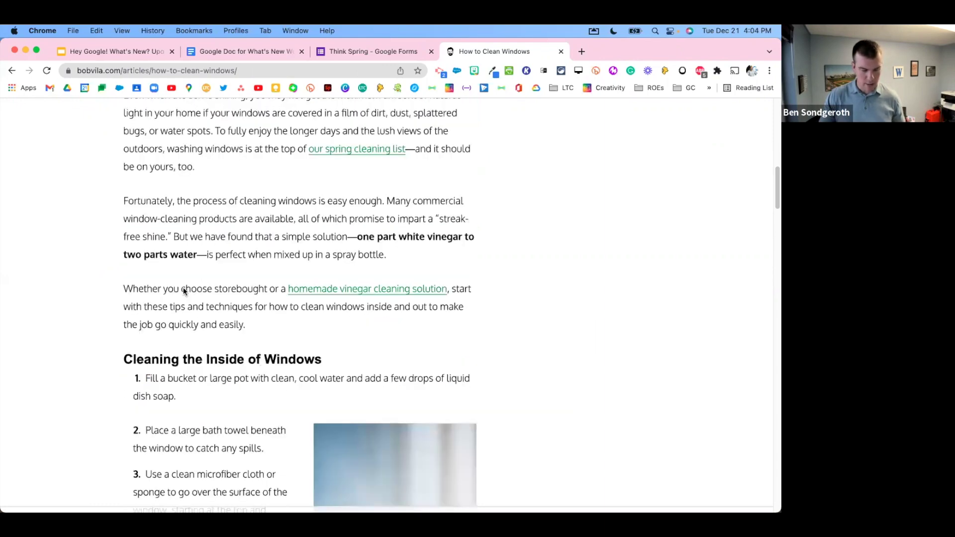
{"action": "scroll", "coordinate": [148, 307], "scroll_direction": "down", "scroll_amount": 1}
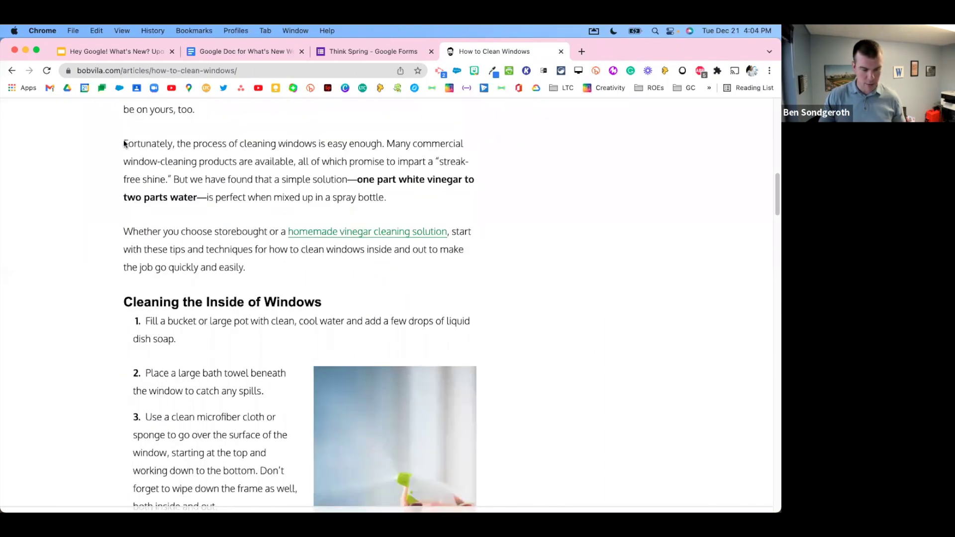
{"action": "left_click_drag", "start_coordinate": [124, 143], "coordinate": [171, 178]}
{"action": "key", "text": "super+c"}
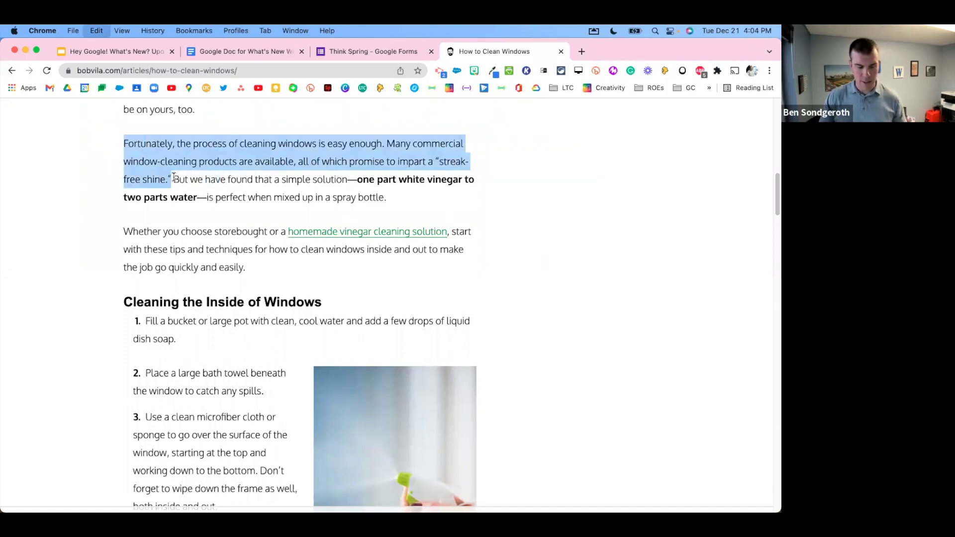
{"action": "left_click", "coordinate": [251, 50]}
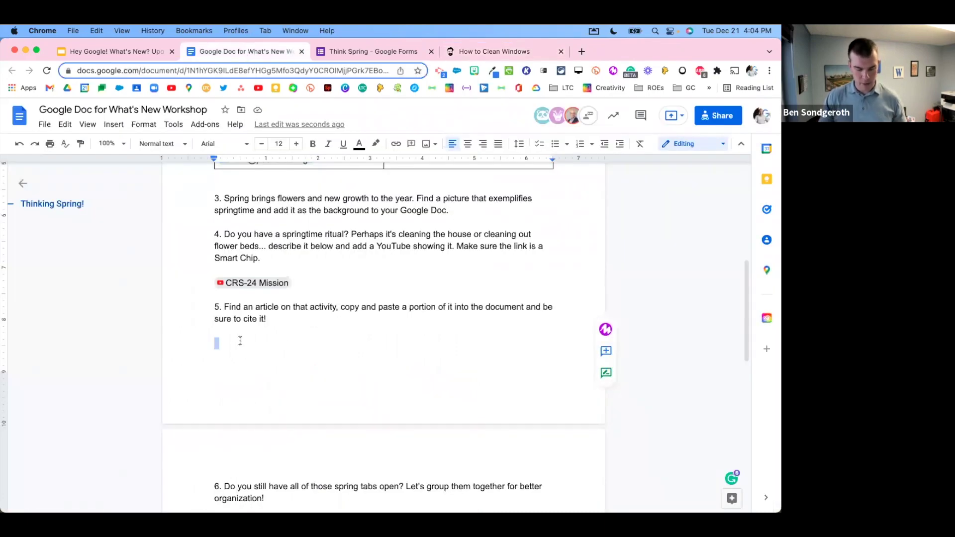
Step: Paste the window-cleaning excerpt below item 5 and make it match the document's 11 pt text
{"action": "key", "text": "super+v"}
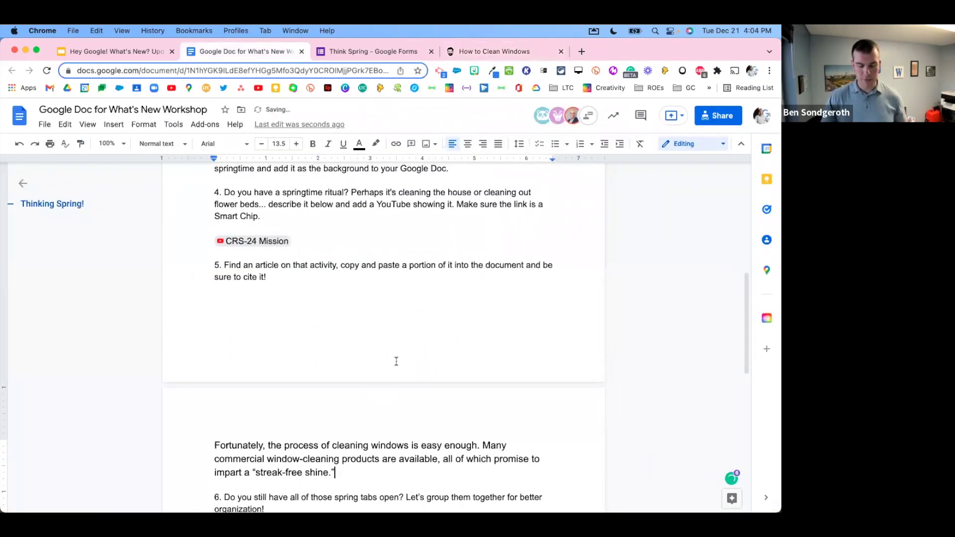
{"action": "scroll", "coordinate": [315, 383], "scroll_direction": "down", "scroll_amount": 3}
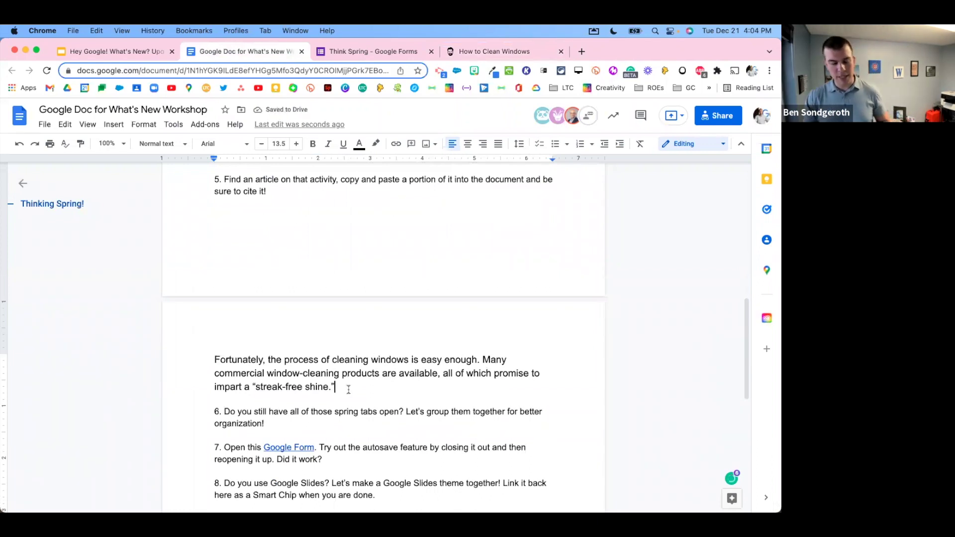
{"action": "key", "text": "alt+shift+Left"}
{"action": "left_click_drag", "start_coordinate": [258, 376], "coordinate": [210, 361]}
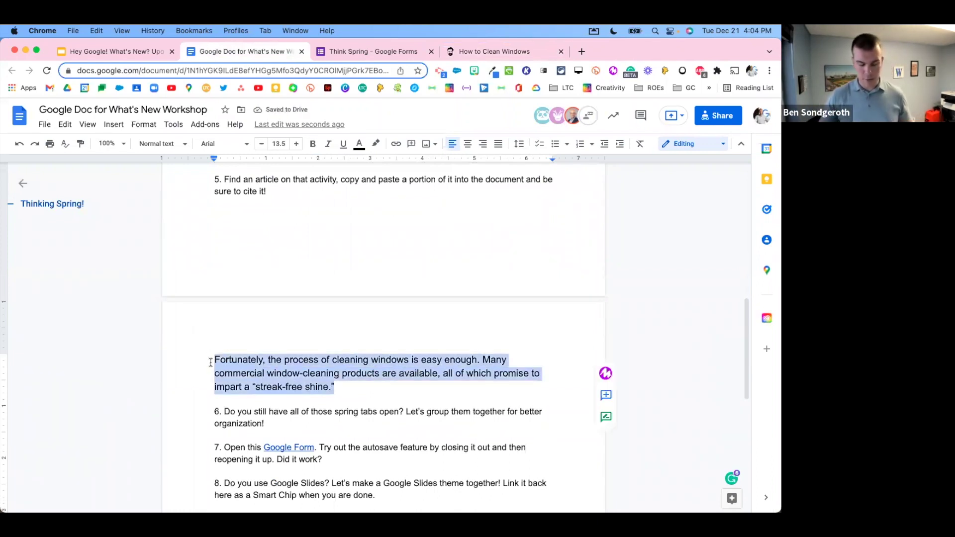
{"action": "key", "text": "super+backslash"}
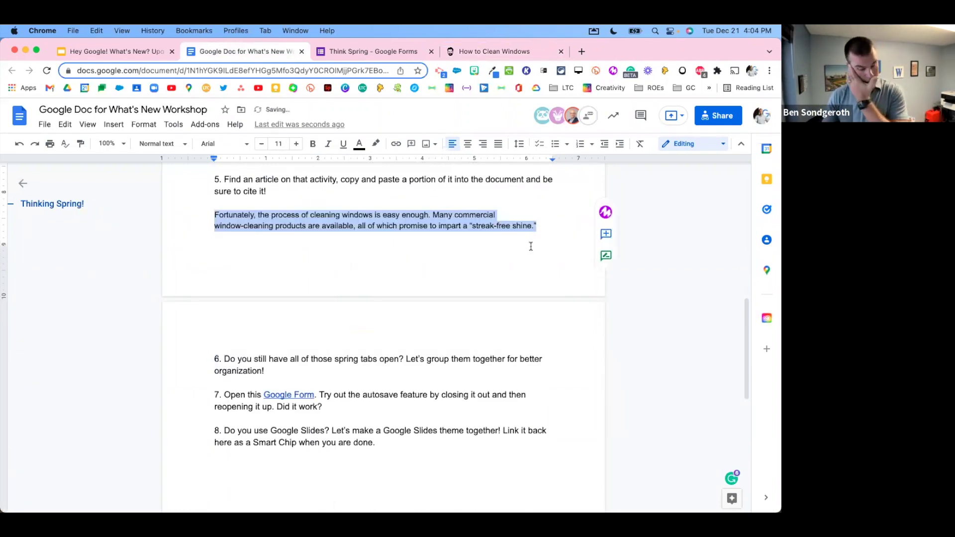
{"action": "left_click", "coordinate": [539, 226]}
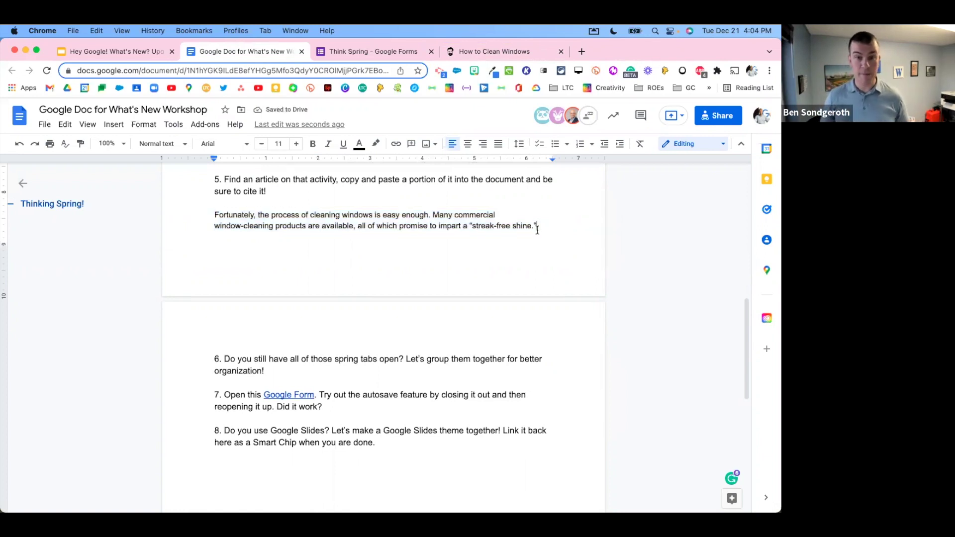
{"action": "left_click", "coordinate": [175, 126]}
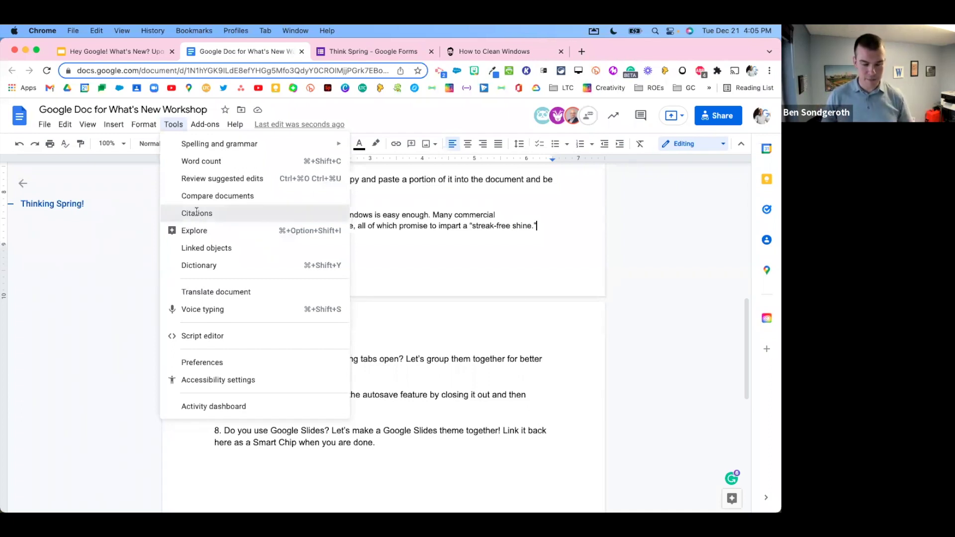
Step: In Citations, keep the APA (7th ed.) style and delete the old Edutopia source
{"action": "left_click", "coordinate": [197, 214]}
{"action": "left_click", "coordinate": [709, 194]}
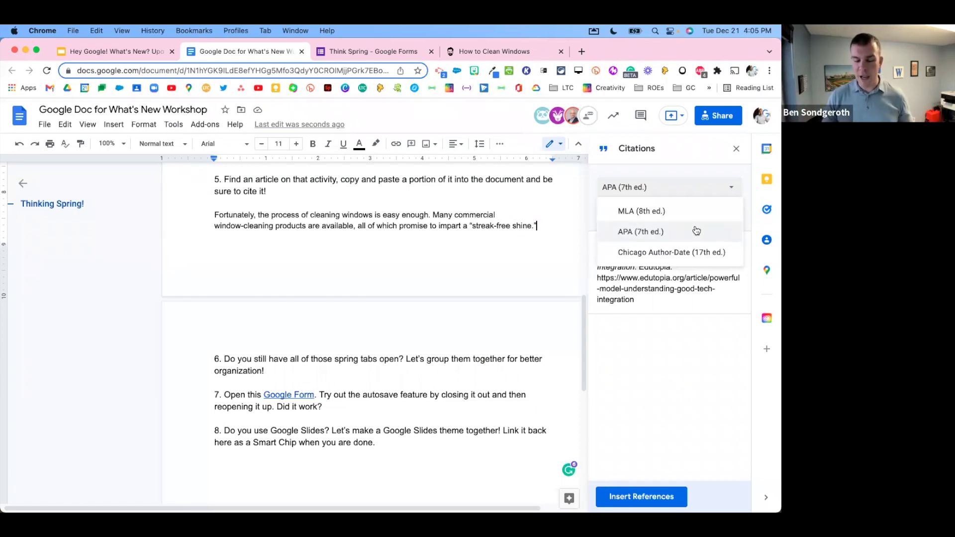
{"action": "left_click", "coordinate": [692, 231]}
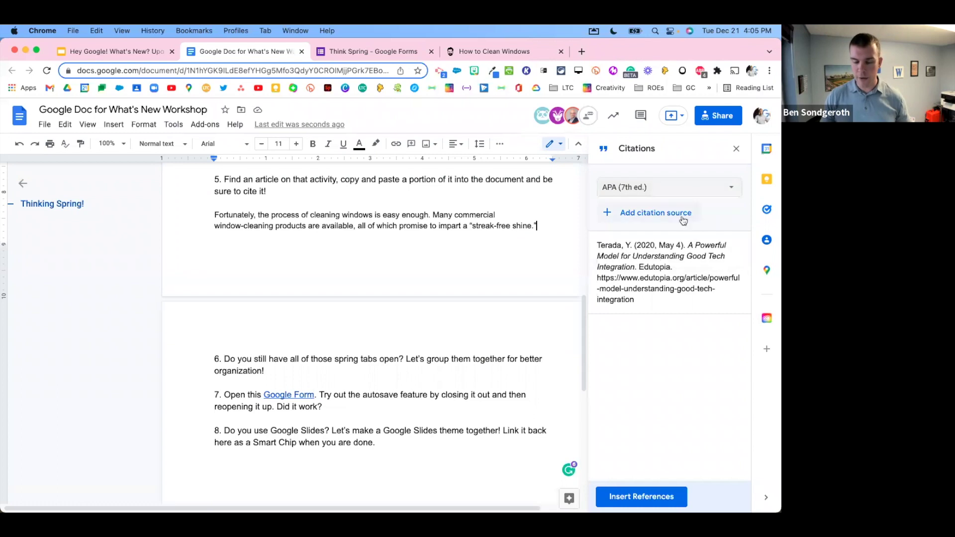
{"action": "left_click", "coordinate": [740, 244]}
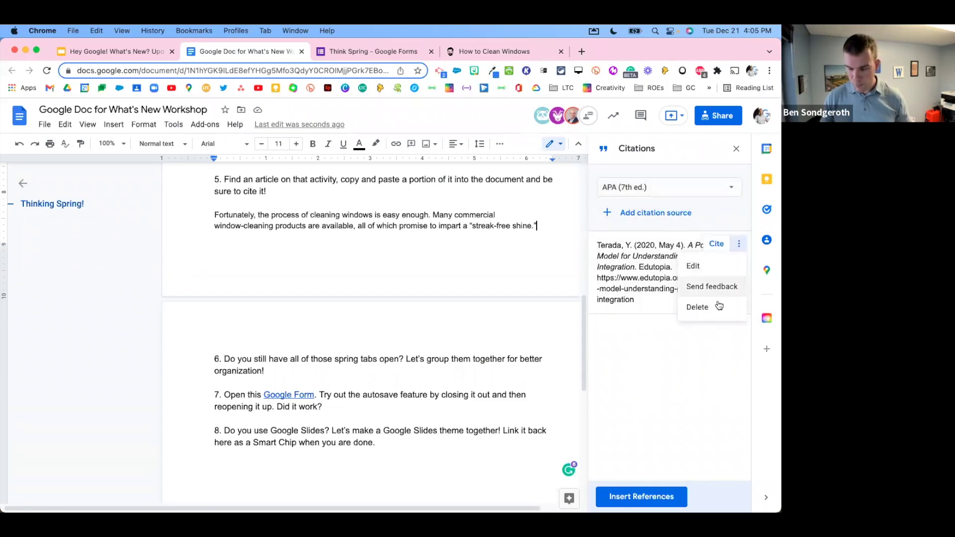
{"action": "left_click", "coordinate": [716, 301]}
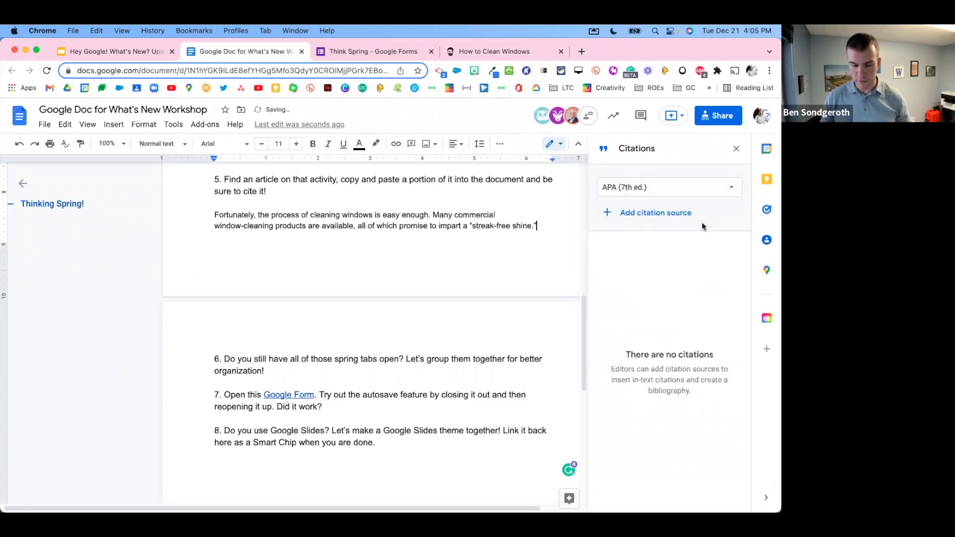
Step: Start a new Website citation source entered manually, with the contributor role kept as Author
{"action": "left_click", "coordinate": [650, 214]}
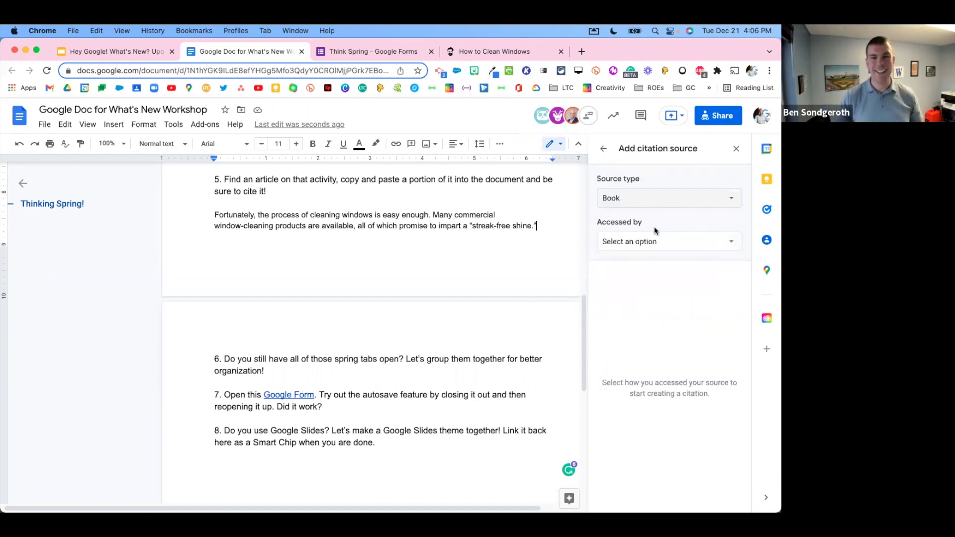
{"action": "left_click", "coordinate": [681, 203]}
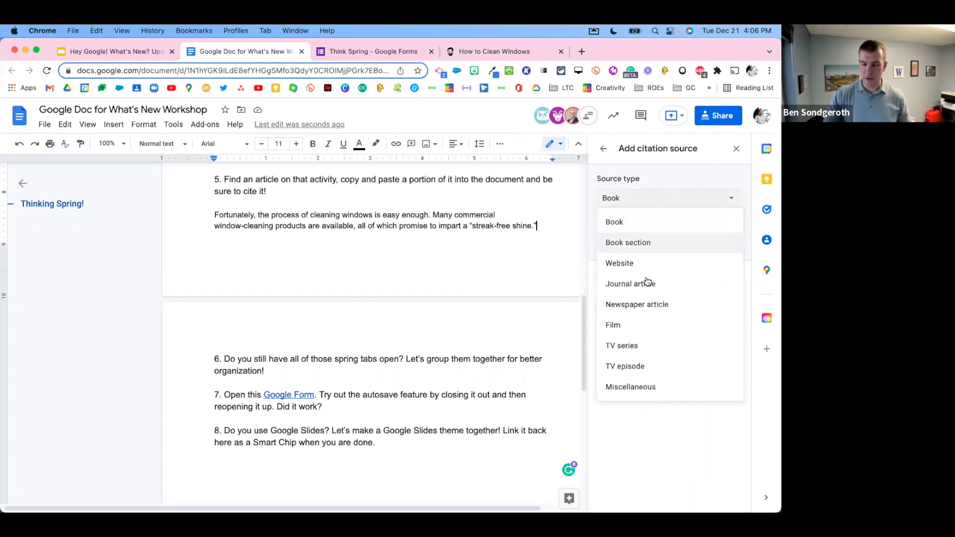
{"action": "left_click", "coordinate": [621, 264]}
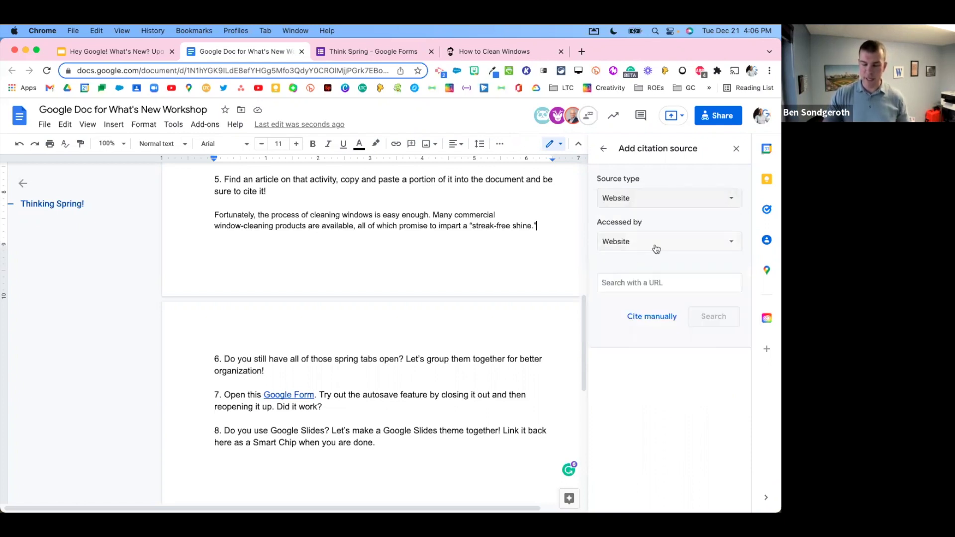
{"action": "left_click", "coordinate": [651, 286]}
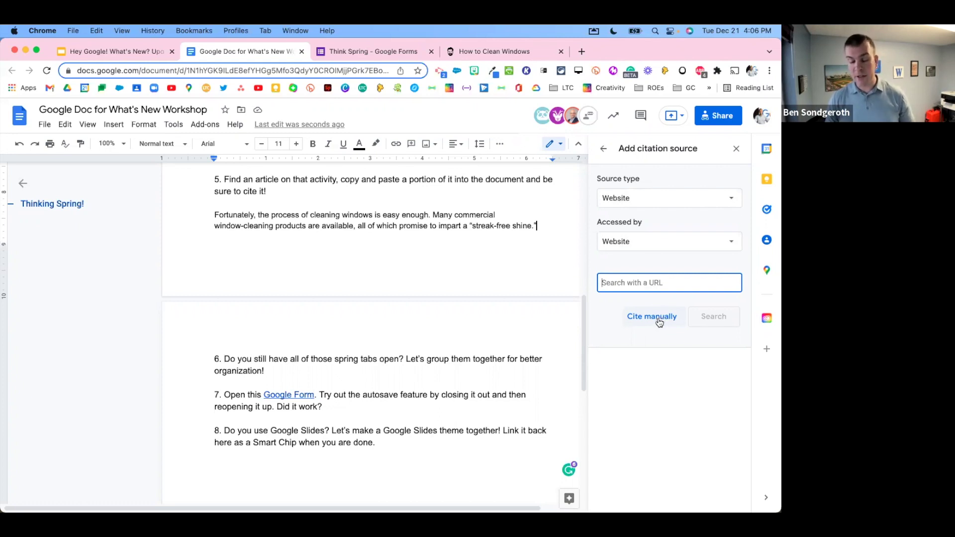
{"action": "left_click", "coordinate": [665, 319]}
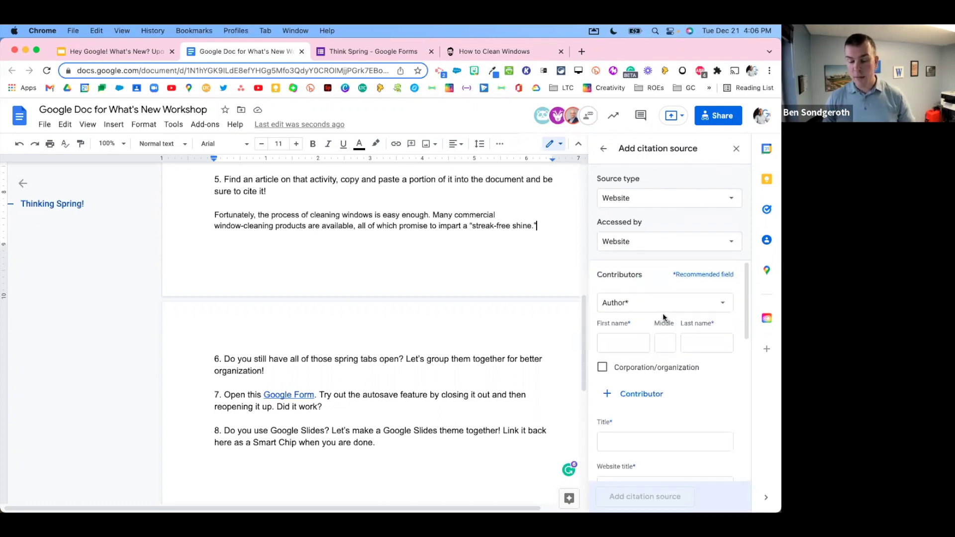
{"action": "scroll", "coordinate": [657, 313], "scroll_direction": "down", "scroll_amount": 1}
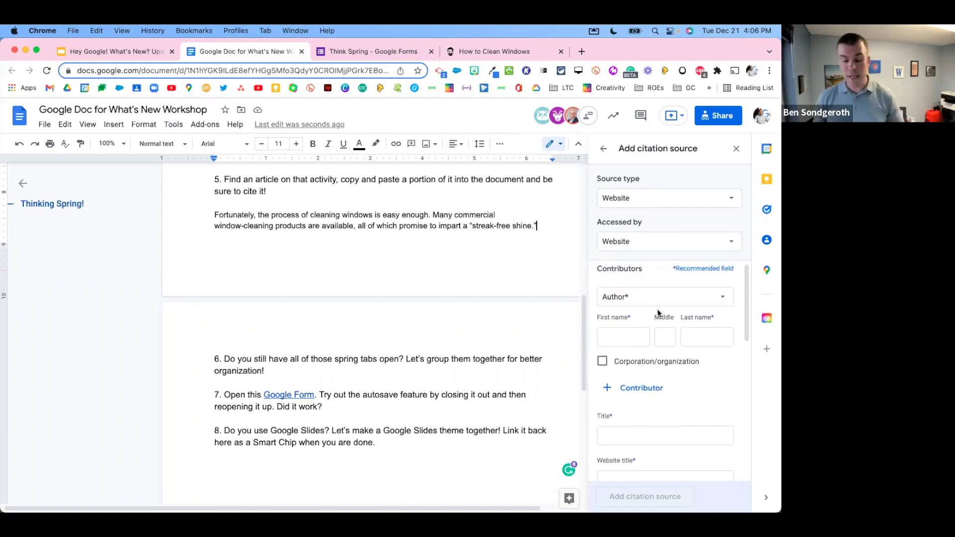
{"action": "left_click", "coordinate": [659, 300]}
{"action": "left_click", "coordinate": [658, 300]}
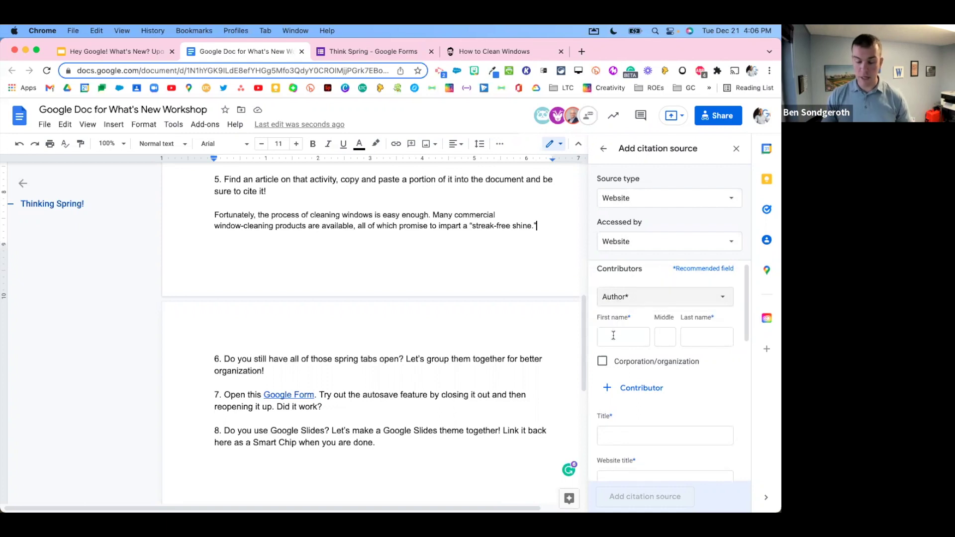
{"action": "left_click", "coordinate": [505, 52]}
Step: Dismiss the article's quiz popup and enter the author's first and last name in the citation
{"action": "left_click", "coordinate": [304, 186]}
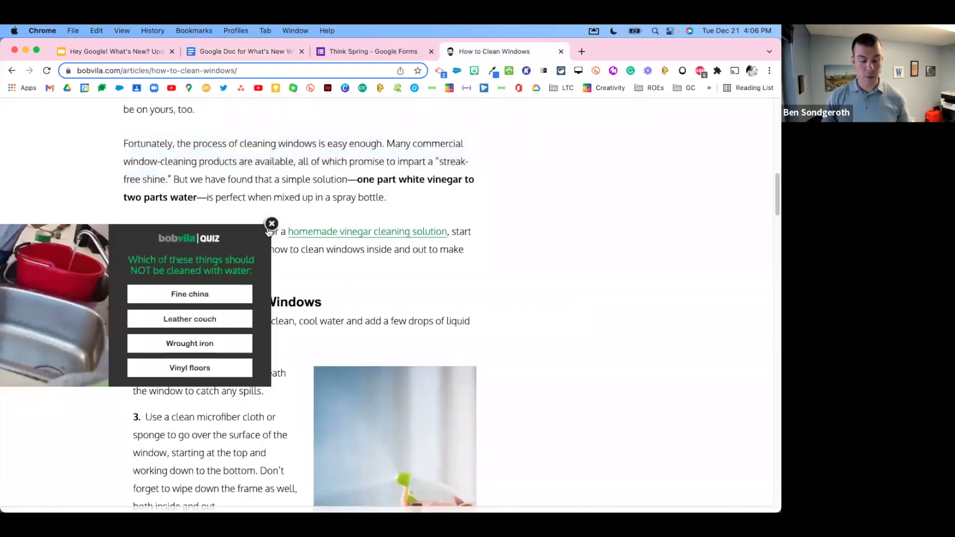
{"action": "left_click", "coordinate": [271, 224]}
{"action": "scroll", "coordinate": [270, 229], "scroll_direction": "up", "scroll_amount": 5}
{"action": "scroll", "coordinate": [270, 228], "scroll_direction": "up", "scroll_amount": 7}
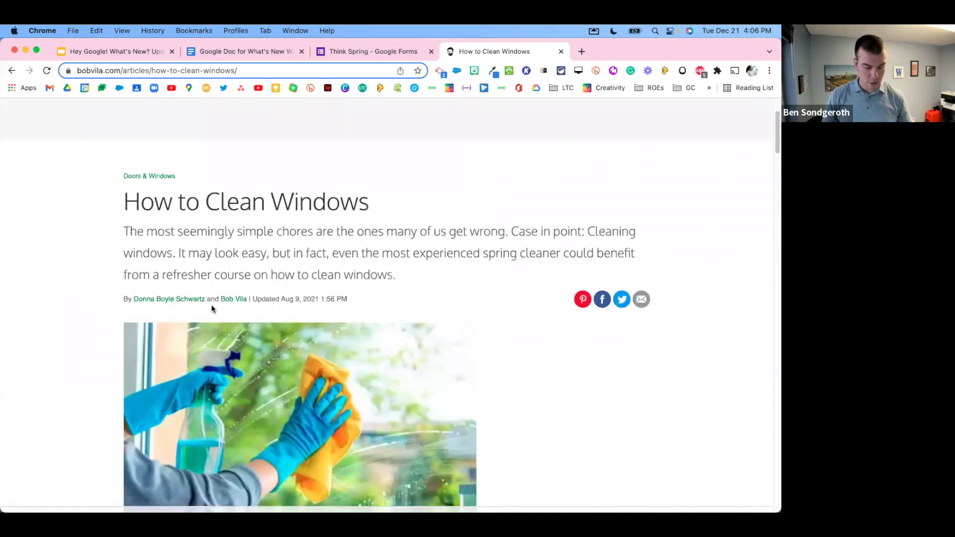
{"action": "left_click", "coordinate": [246, 51]}
{"action": "type", "text": "Bob"}
{"action": "key", "text": "Tab"}
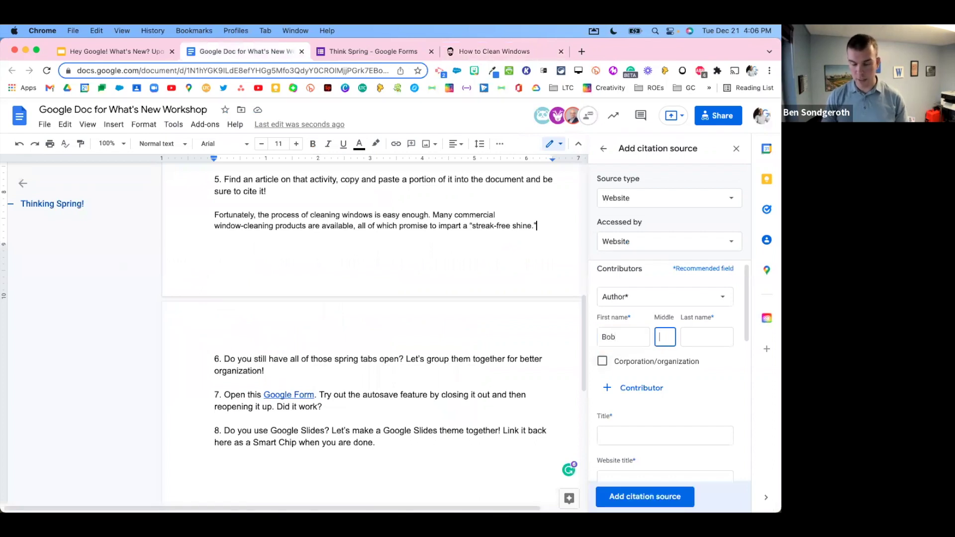
{"action": "key", "text": "Tab"}
{"action": "type", "text": "Villa"}
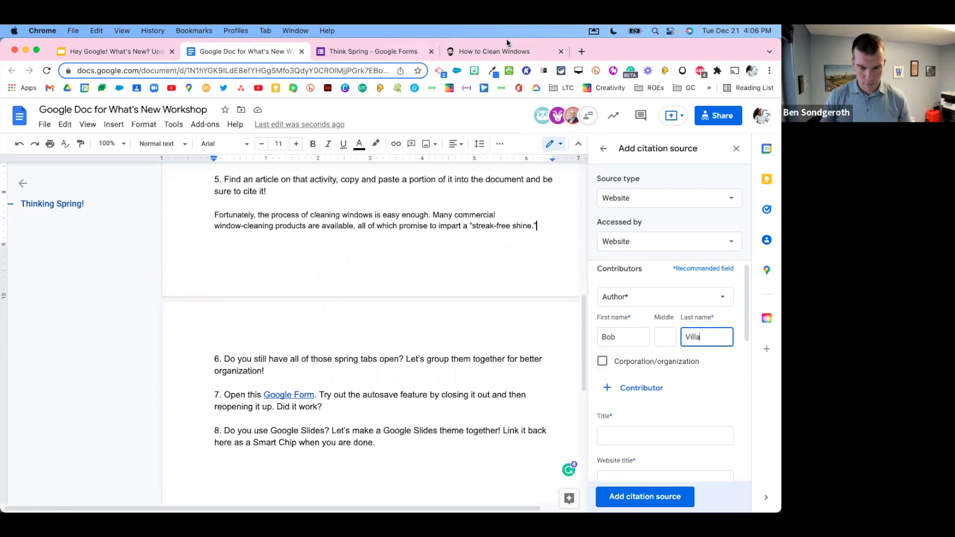
Step: Copy the article title 'How to Clean Windows' into the citation's Title field
{"action": "left_click", "coordinate": [503, 51]}
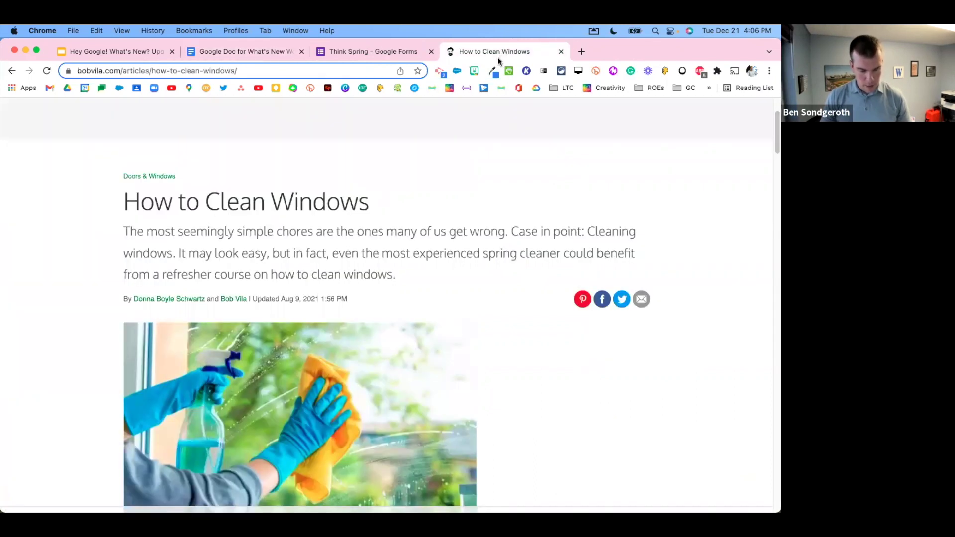
{"action": "left_click_drag", "start_coordinate": [124, 202], "coordinate": [363, 201]}
{"action": "key", "text": "cmd+c"}
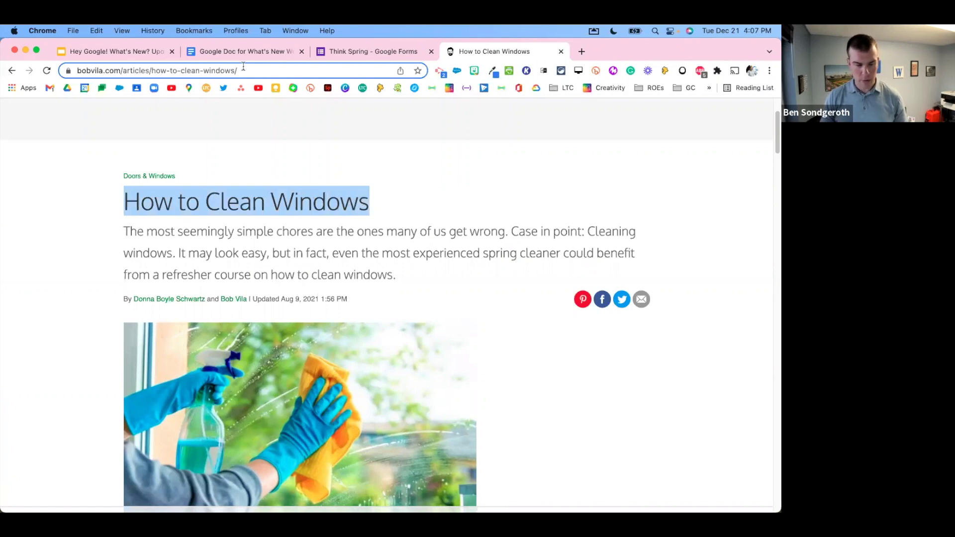
{"action": "left_click", "coordinate": [244, 56]}
{"action": "left_click", "coordinate": [660, 433]}
{"action": "key", "text": "cmd+v"}
{"action": "scroll", "coordinate": [666, 358], "scroll_direction": "down", "scroll_amount": 4}
{"action": "scroll", "coordinate": [656, 355], "scroll_direction": "up", "scroll_amount": 3}
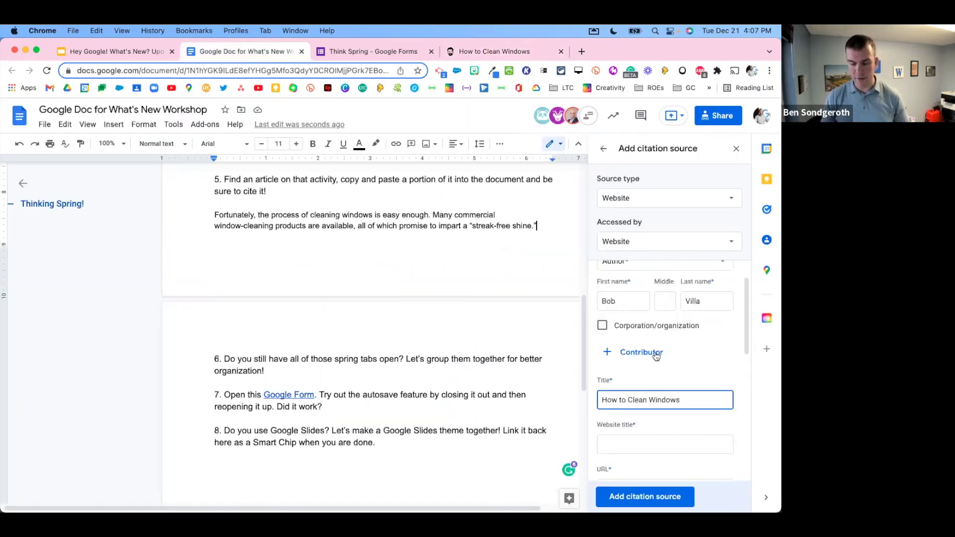
{"action": "scroll", "coordinate": [697, 368], "scroll_direction": "down", "scroll_amount": 3}
{"action": "scroll", "coordinate": [697, 369], "scroll_direction": "down", "scroll_amount": 2}
Step: Set the citation's Website title to 'Bob Villa'
{"action": "left_click", "coordinate": [652, 331]}
{"action": "left_click", "coordinate": [503, 50]}
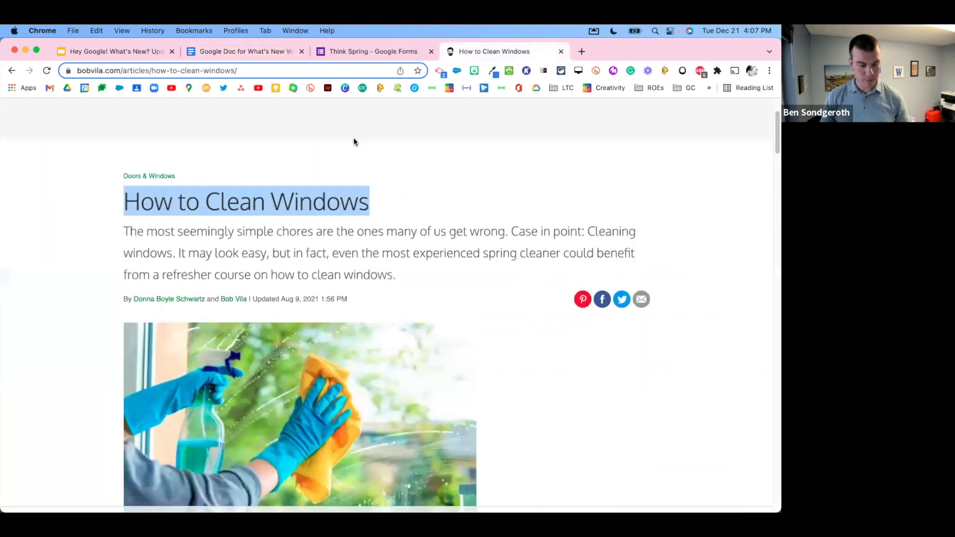
{"action": "scroll", "coordinate": [214, 142], "scroll_direction": "up", "scroll_amount": 3}
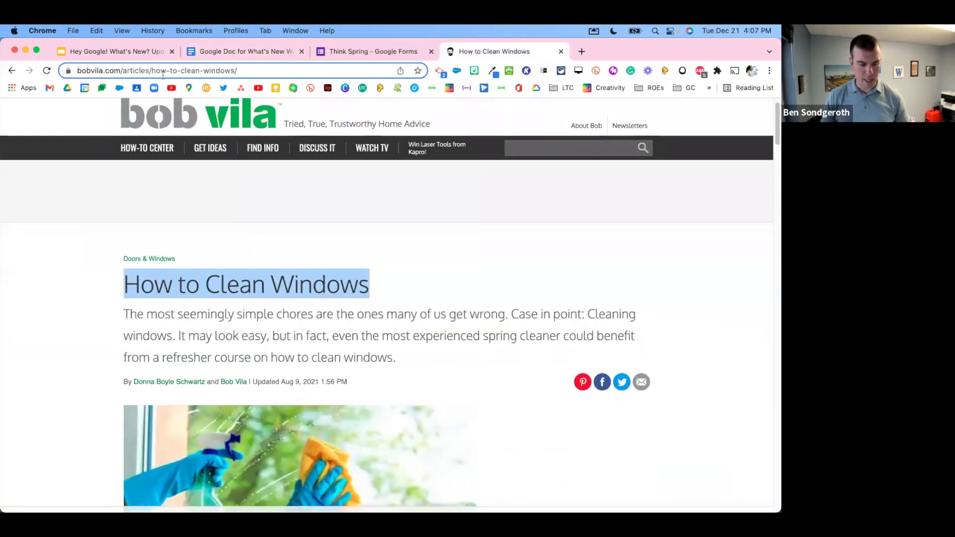
{"action": "left_click", "coordinate": [258, 52]}
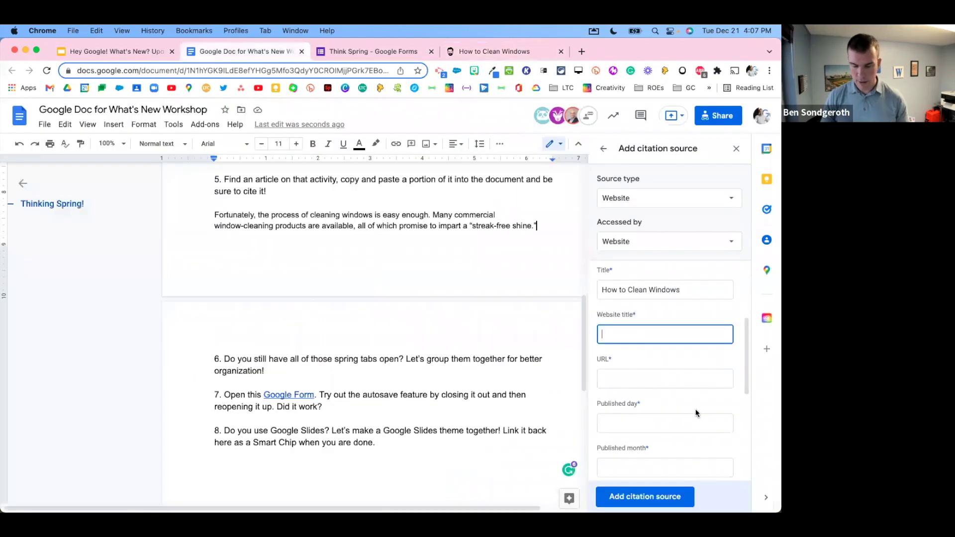
{"action": "type", "text": "Bob Villa"}
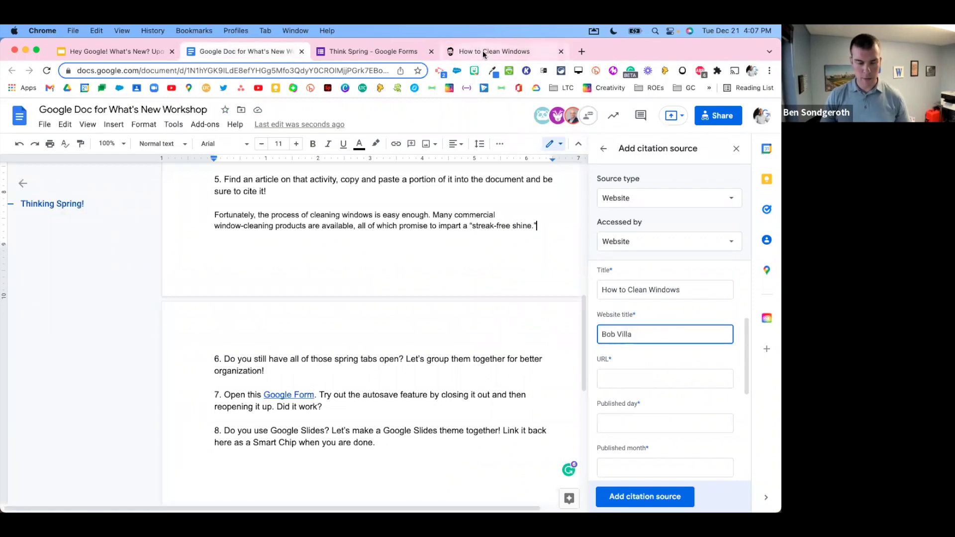
Step: Copy the article's web address into the citation's URL field
{"action": "left_click", "coordinate": [482, 50]}
{"action": "key", "text": "super+l"}
{"action": "key", "text": "super+c"}
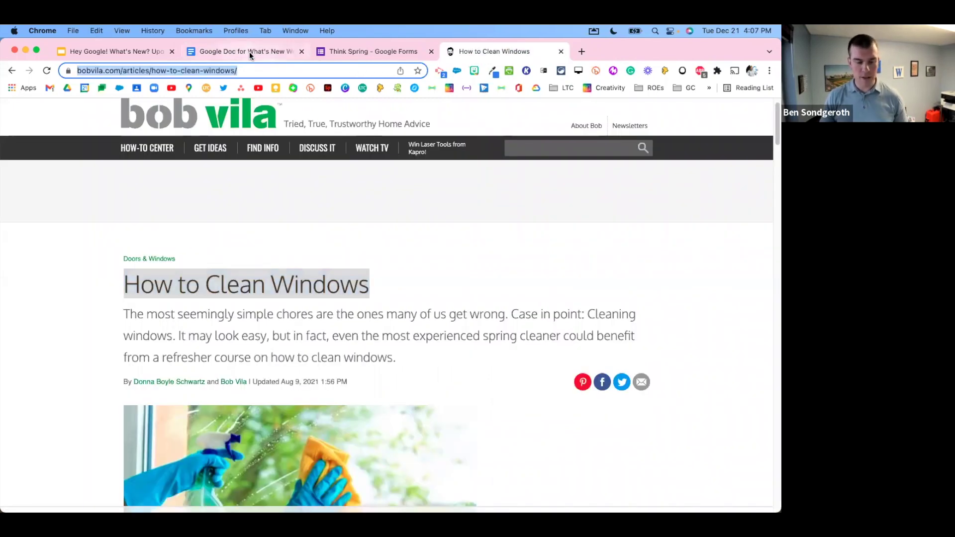
{"action": "left_click", "coordinate": [249, 52]}
{"action": "left_click", "coordinate": [646, 379]}
{"action": "key", "text": "super+v"}
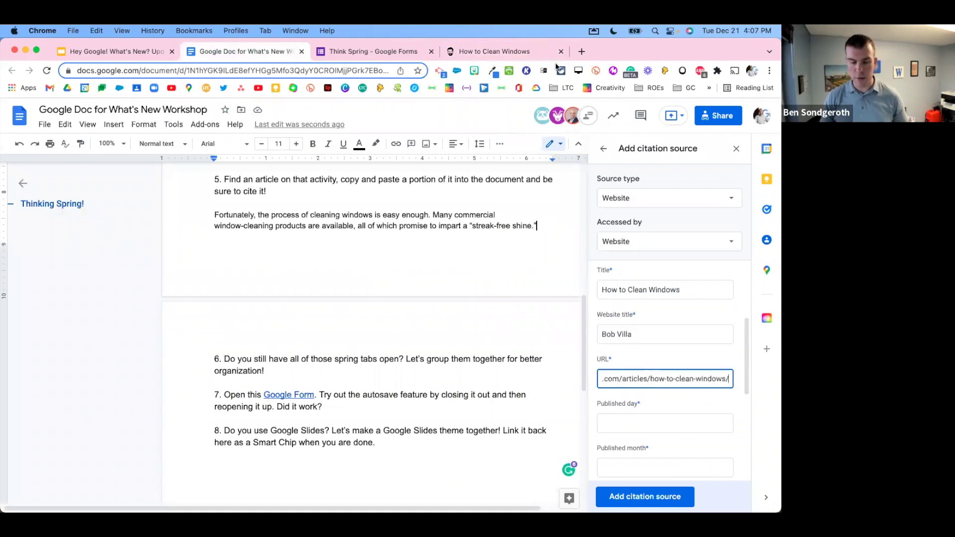
Step: Enter the published date 9 August 2021 and save the citation source
{"action": "left_click", "coordinate": [518, 56]}
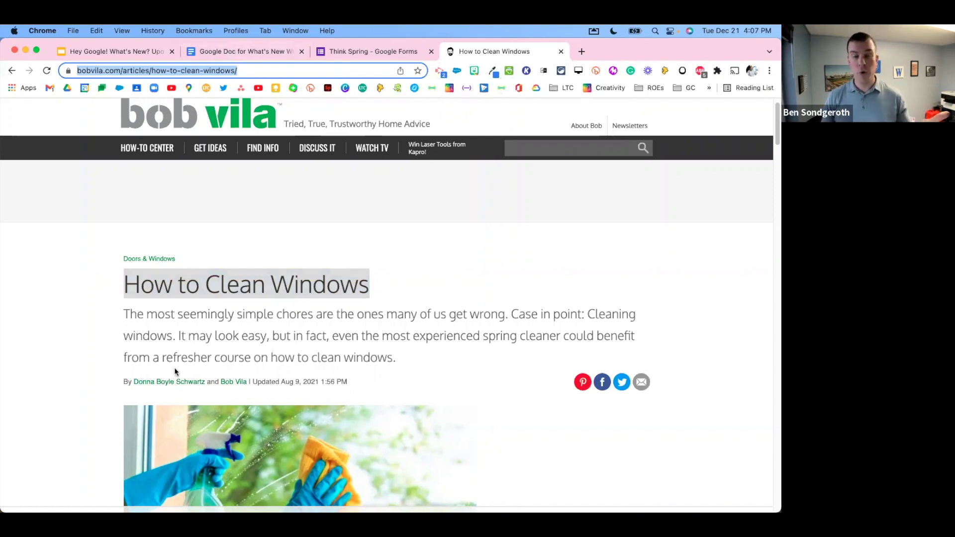
{"action": "scroll", "coordinate": [58, 368], "scroll_direction": "up", "scroll_amount": 1}
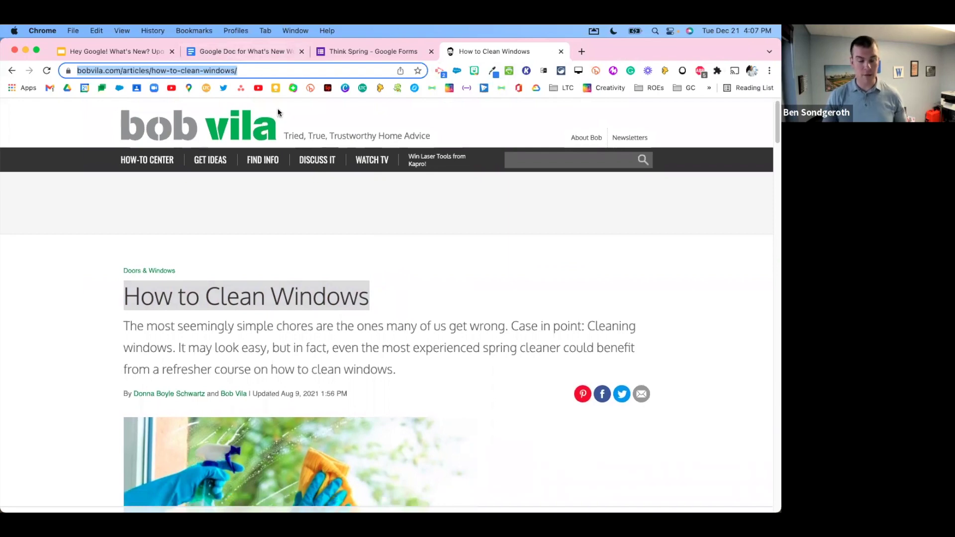
{"action": "left_click", "coordinate": [255, 50]}
{"action": "left_click", "coordinate": [629, 421]}
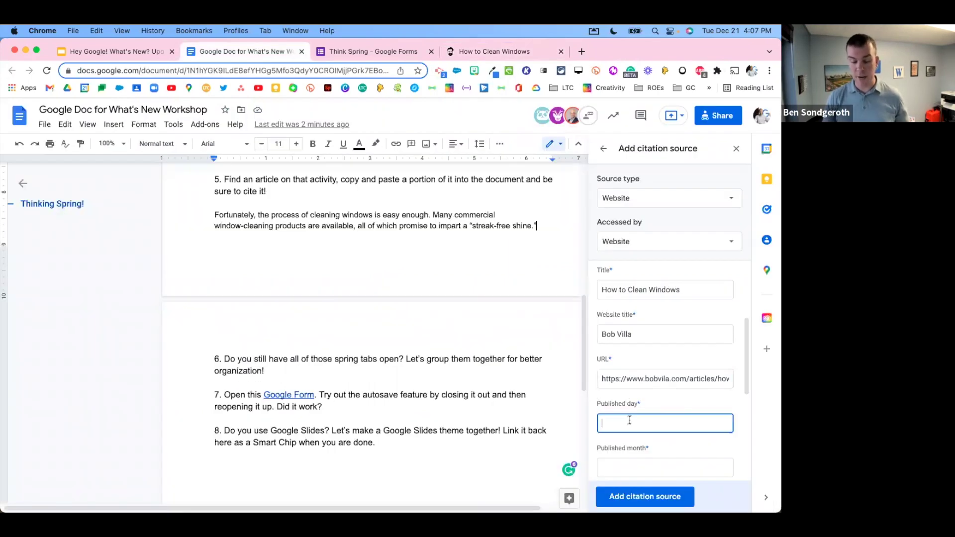
{"action": "type", "text": "9"}
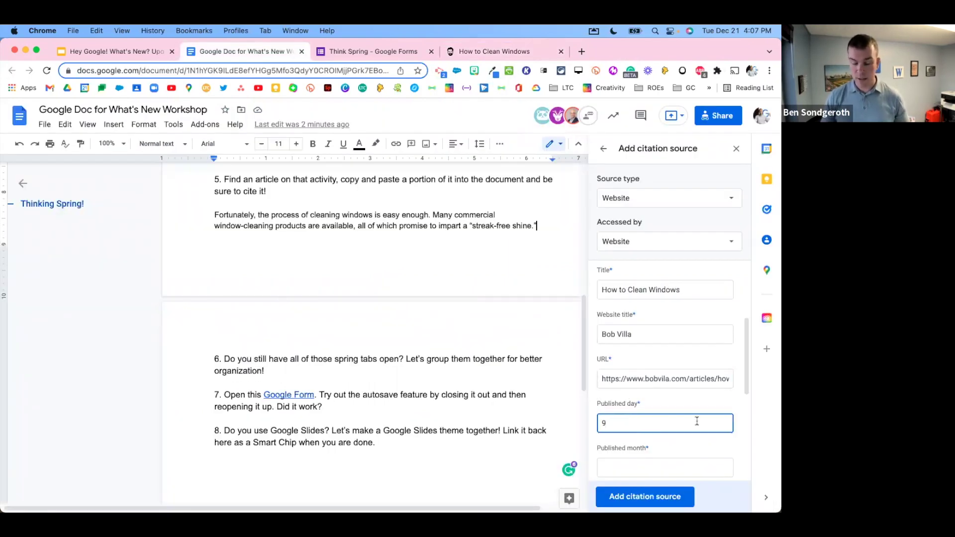
{"action": "scroll", "coordinate": [686, 430], "scroll_direction": "down", "scroll_amount": 1}
{"action": "left_click", "coordinate": [673, 445]}
{"action": "type", "text": "August"}
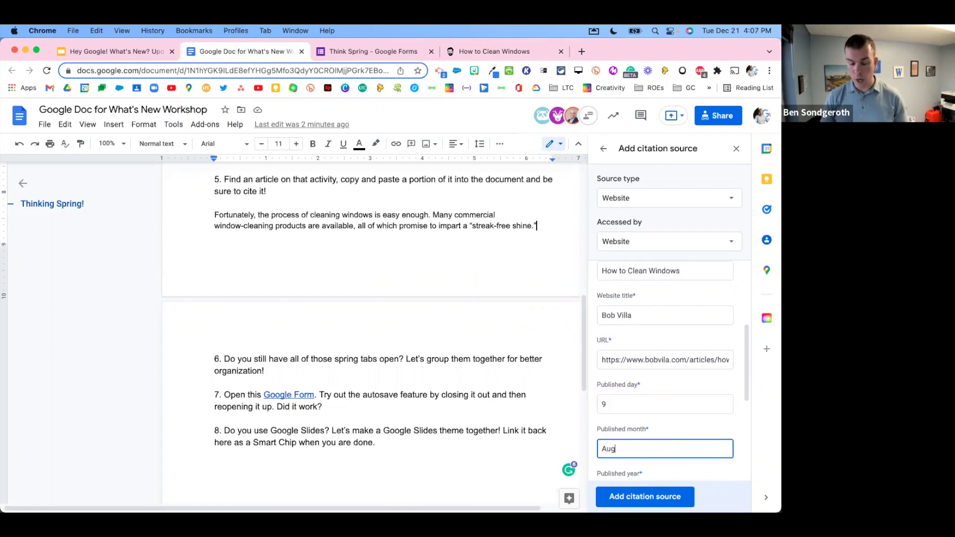
{"action": "scroll", "coordinate": [662, 423], "scroll_direction": "down", "scroll_amount": 5}
{"action": "left_click", "coordinate": [655, 402]}
{"action": "type", "text": "2021"}
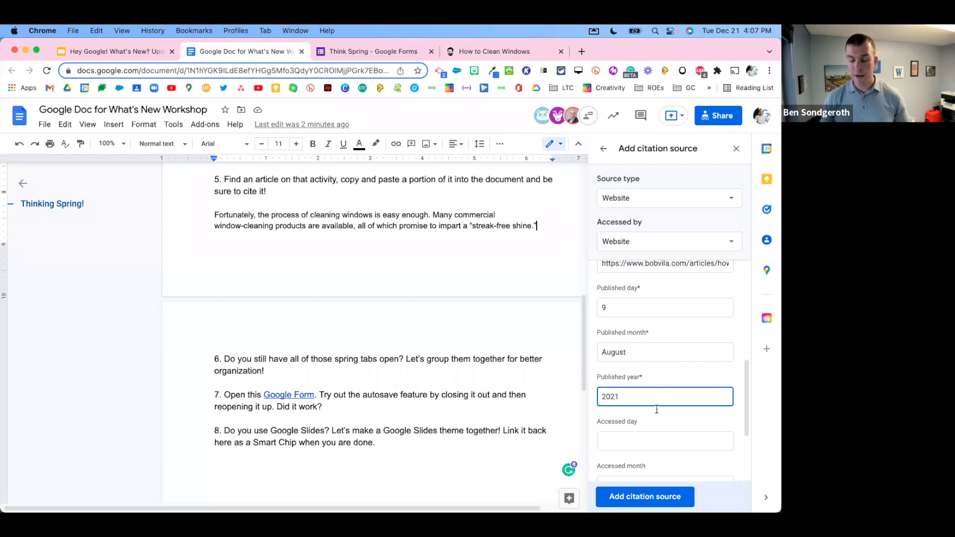
{"action": "scroll", "coordinate": [647, 393], "scroll_direction": "down", "scroll_amount": 6}
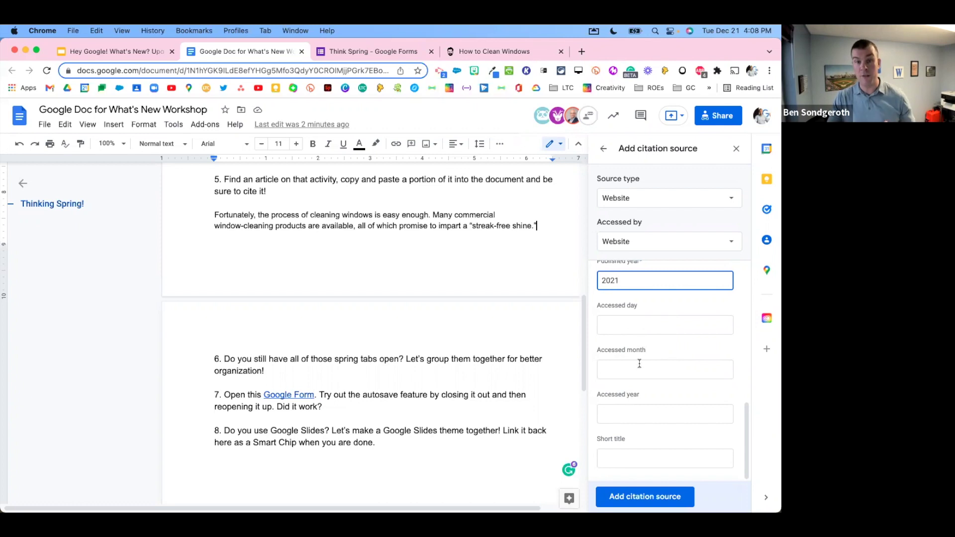
{"action": "left_click", "coordinate": [662, 497]}
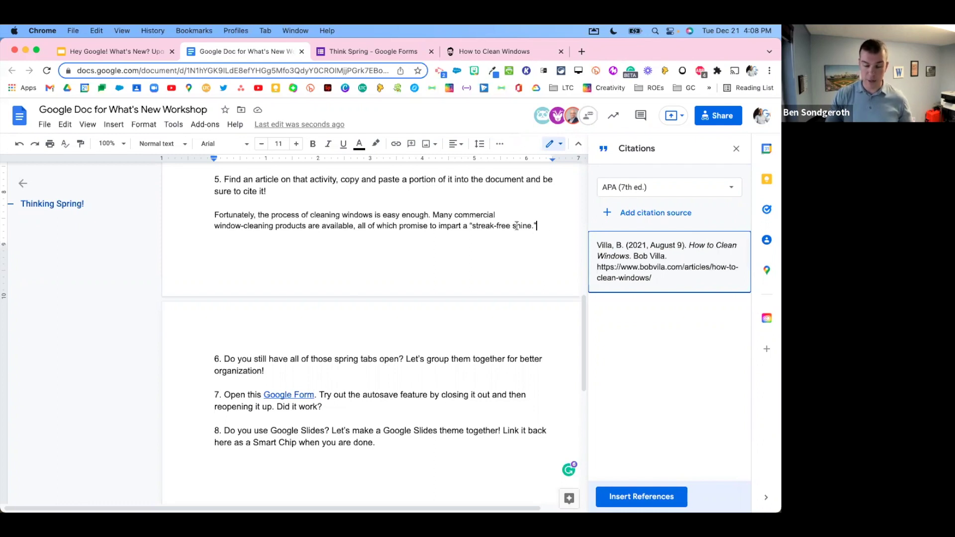
Step: Insert the 2021 in-text citation after the excerpt and delete the extra one after 'sure to cite it!'
{"action": "mouse_move", "coordinate": [648, 236]}
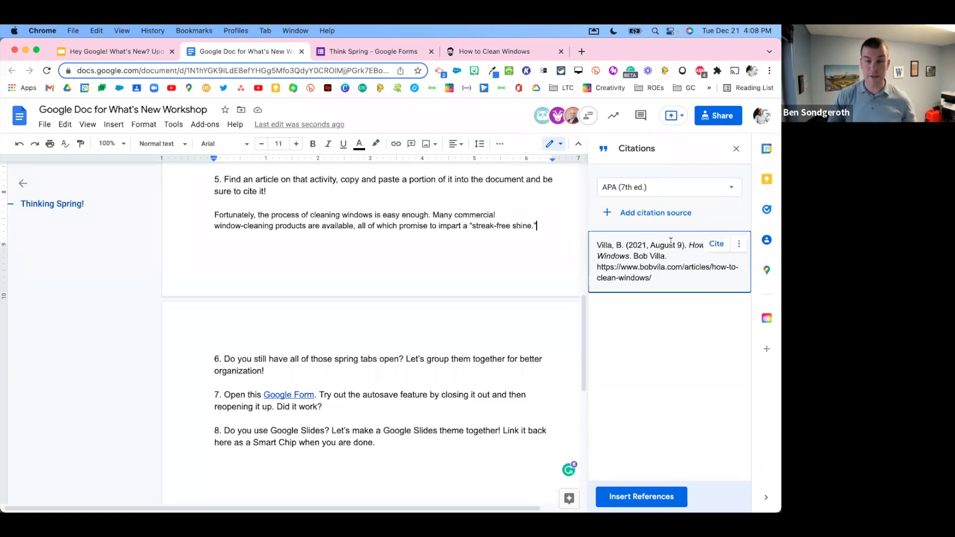
{"action": "left_click", "coordinate": [715, 245]}
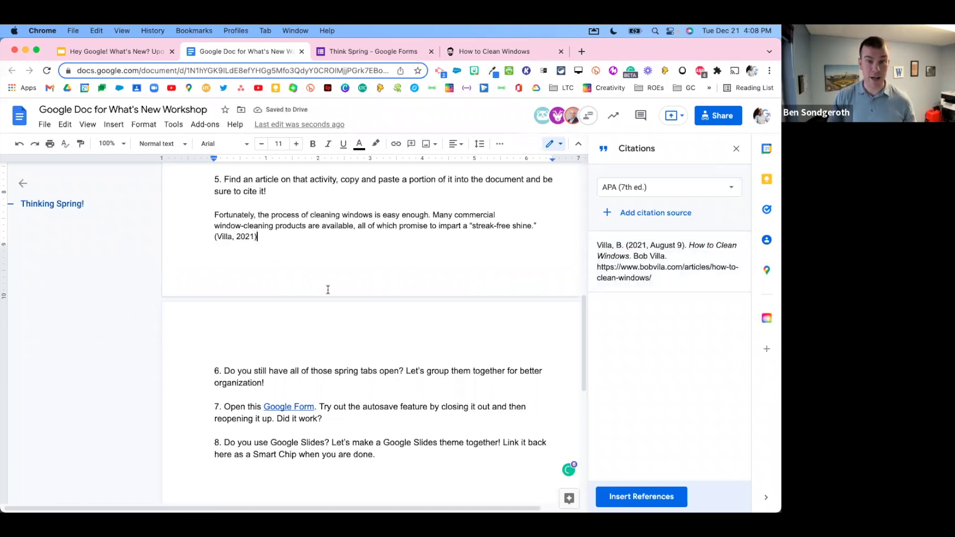
{"action": "left_click", "coordinate": [287, 194]}
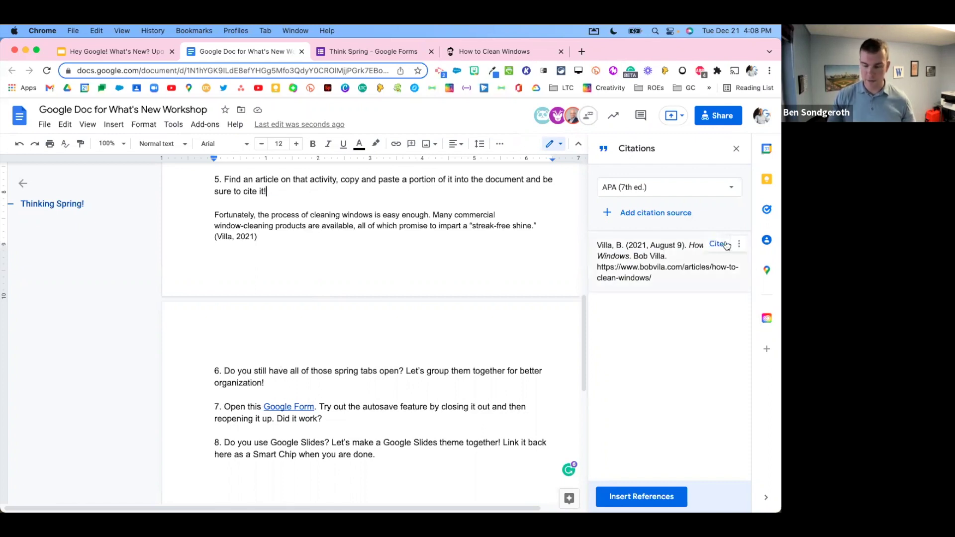
{"action": "left_click", "coordinate": [726, 245]}
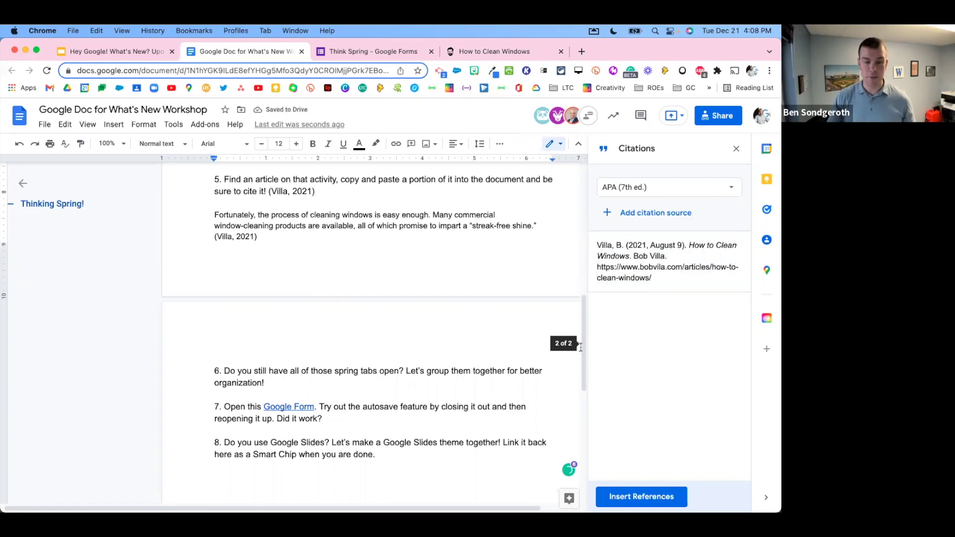
{"action": "left_click_drag", "start_coordinate": [319, 192], "coordinate": [269, 193]}
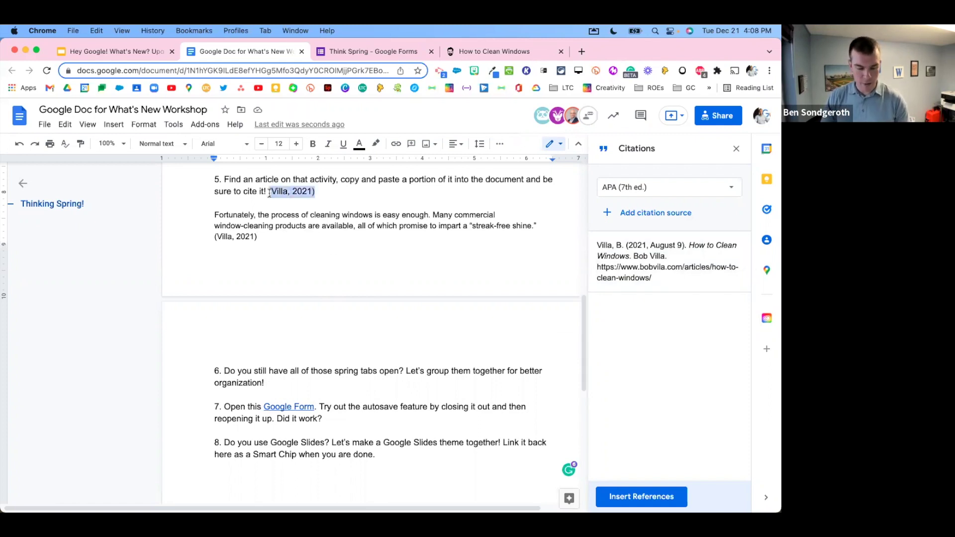
{"action": "key", "text": "BackSpace"}
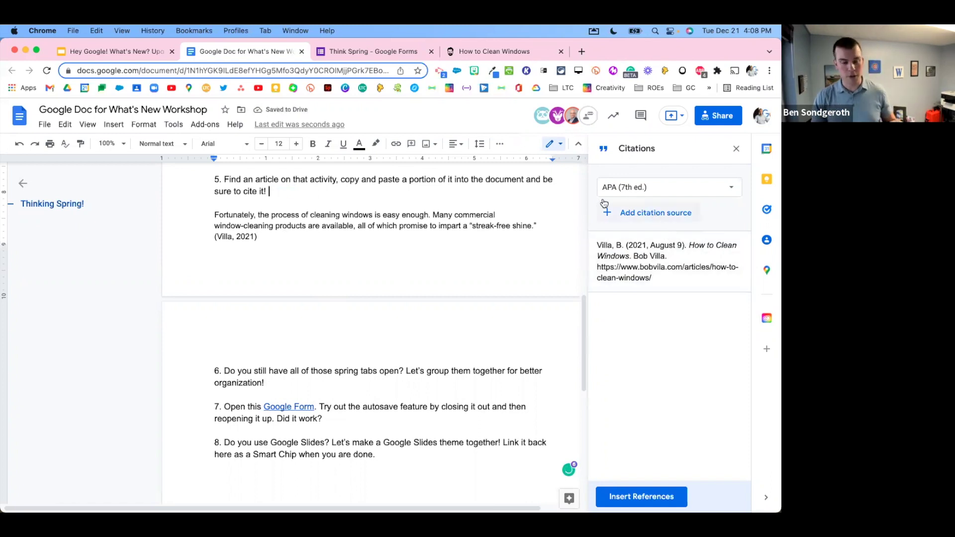
Step: Open the 'These 9 Handy Helpers Make the Best Stocking Stuffers' article on bobvila.com and copy its URL
{"action": "left_click", "coordinate": [465, 51]}
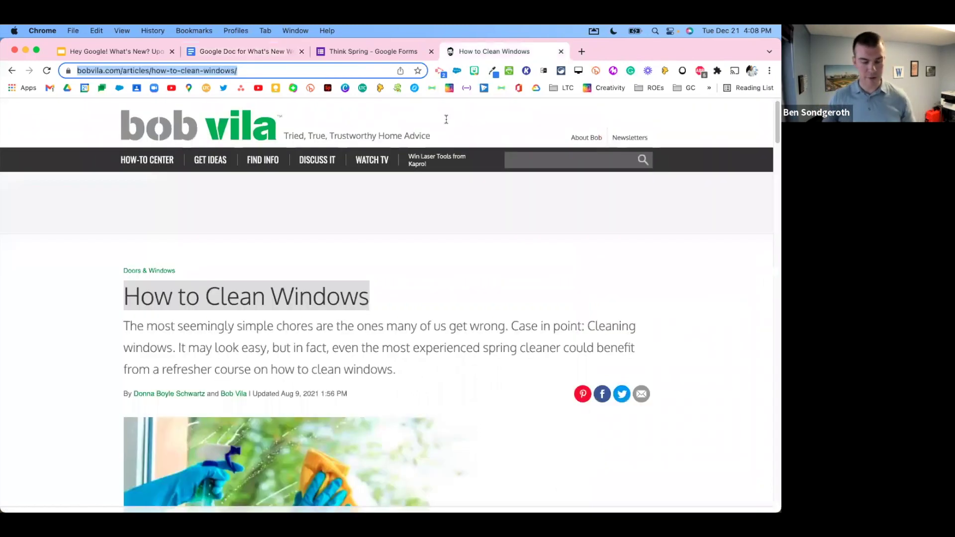
{"action": "left_click", "coordinate": [206, 161]}
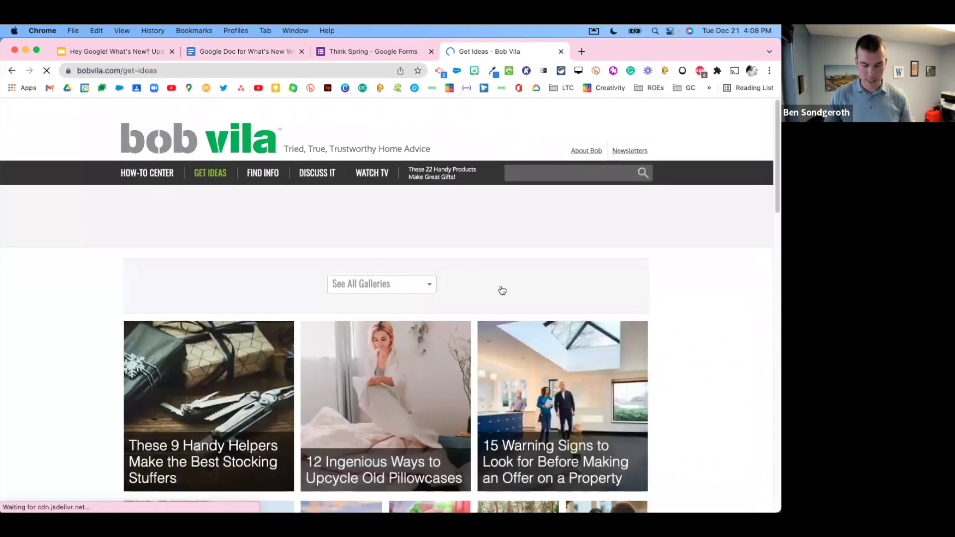
{"action": "scroll", "coordinate": [607, 318], "scroll_direction": "down", "scroll_amount": 1}
{"action": "scroll", "coordinate": [614, 340], "scroll_direction": "down", "scroll_amount": 2}
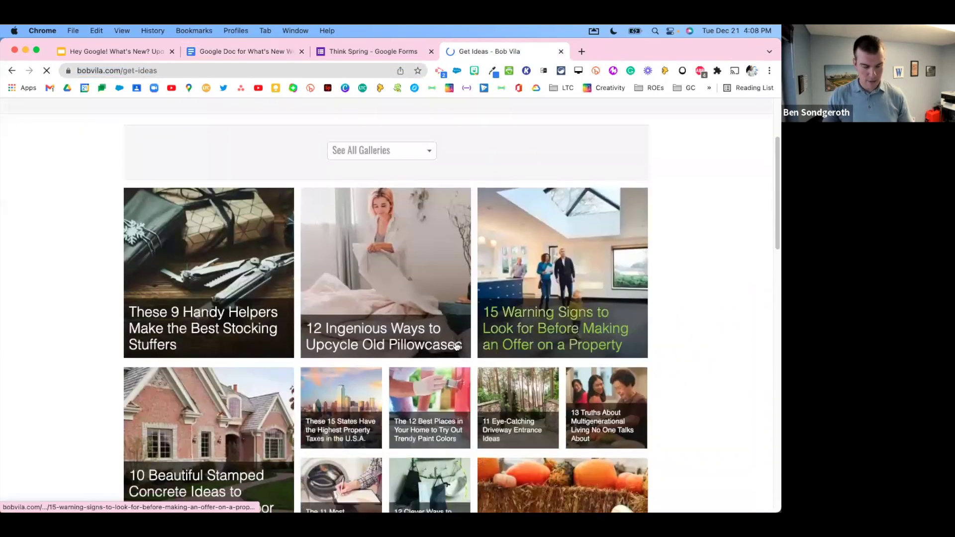
{"action": "left_click", "coordinate": [221, 330]}
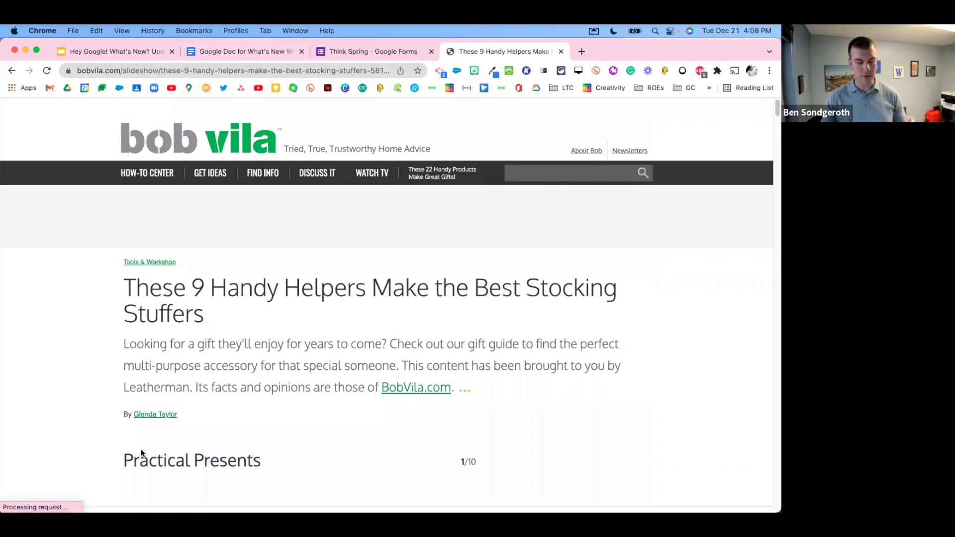
{"action": "left_click", "coordinate": [214, 70]}
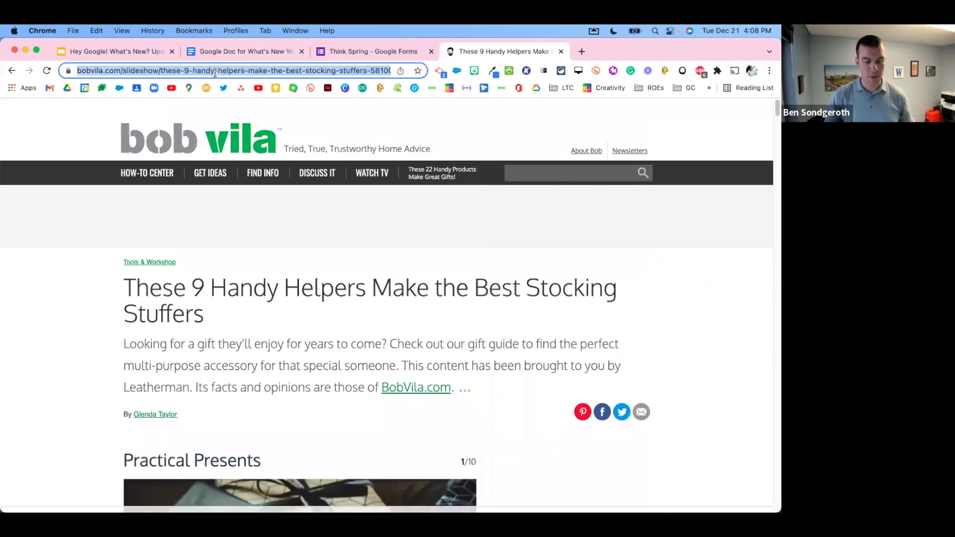
{"action": "key", "text": "super+c"}
{"action": "left_click", "coordinate": [230, 52]}
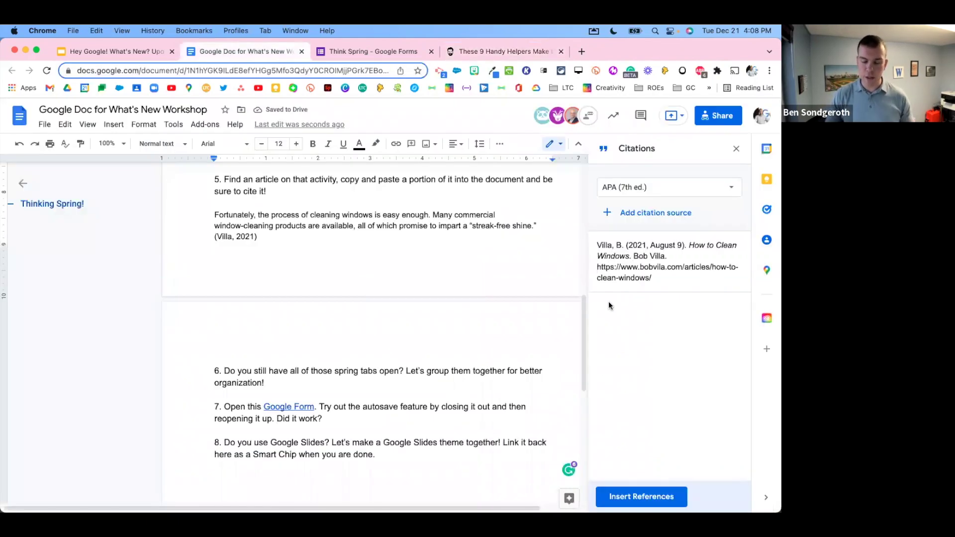
Step: Add the stocking-stuffers article as a Website source by searching its copied URL
{"action": "left_click", "coordinate": [657, 214]}
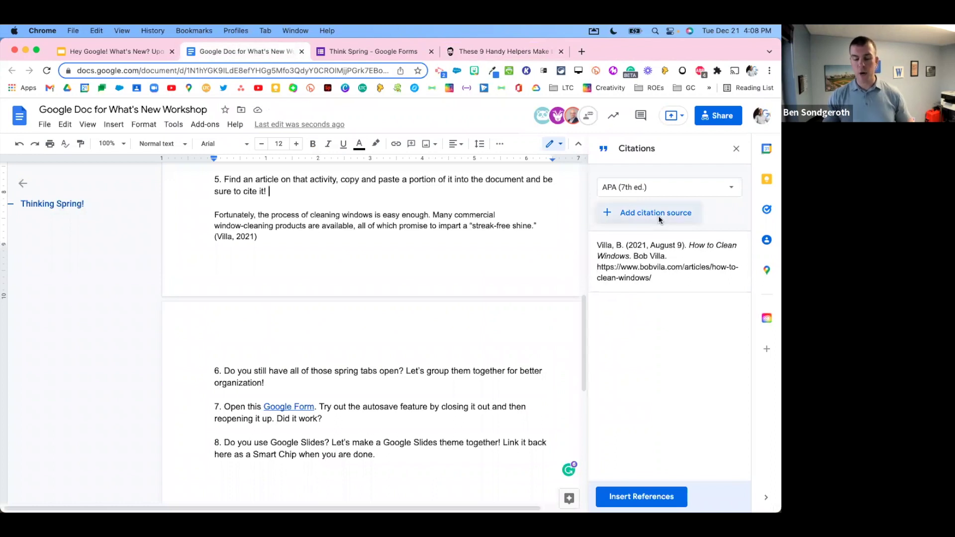
{"action": "left_click", "coordinate": [659, 202]}
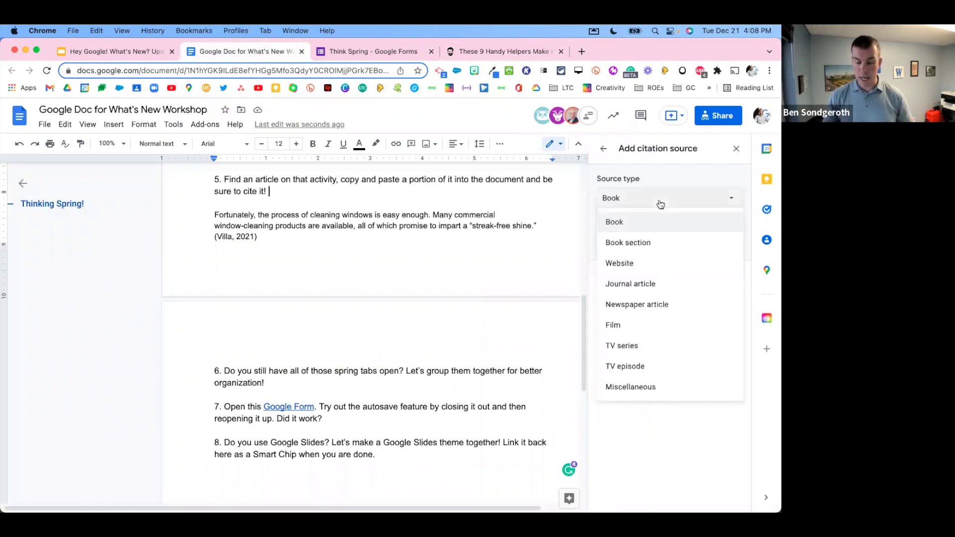
{"action": "left_click", "coordinate": [653, 265]}
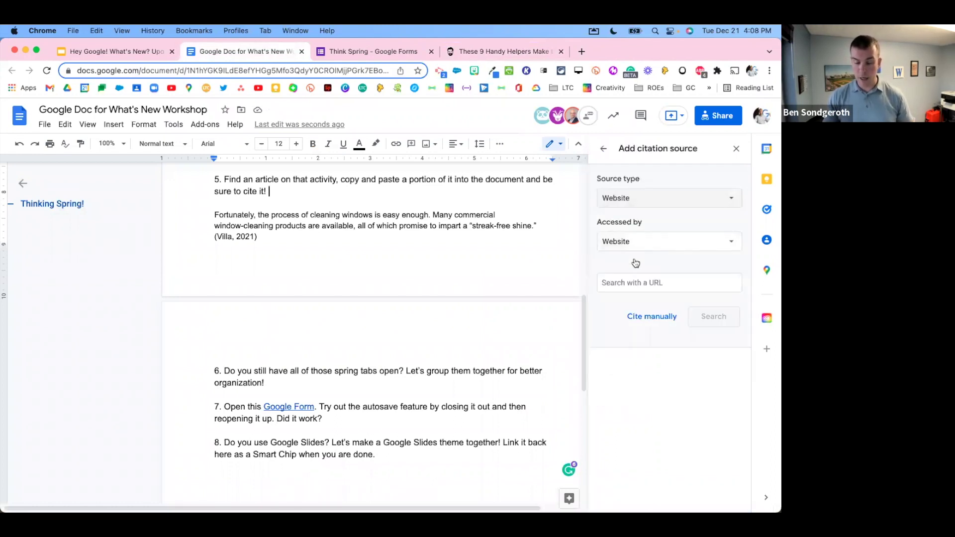
{"action": "left_click", "coordinate": [643, 280]}
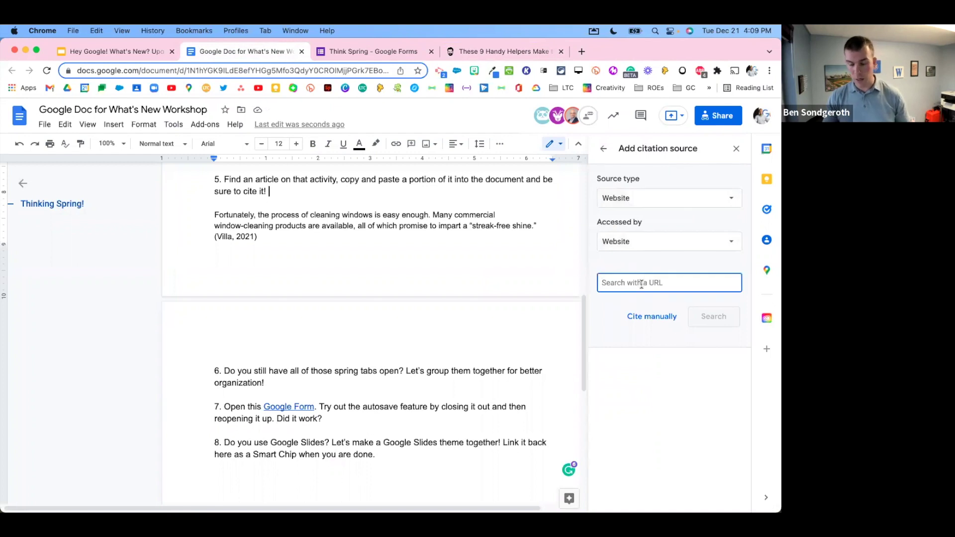
{"action": "key", "text": "super+v"}
{"action": "left_click", "coordinate": [707, 314]}
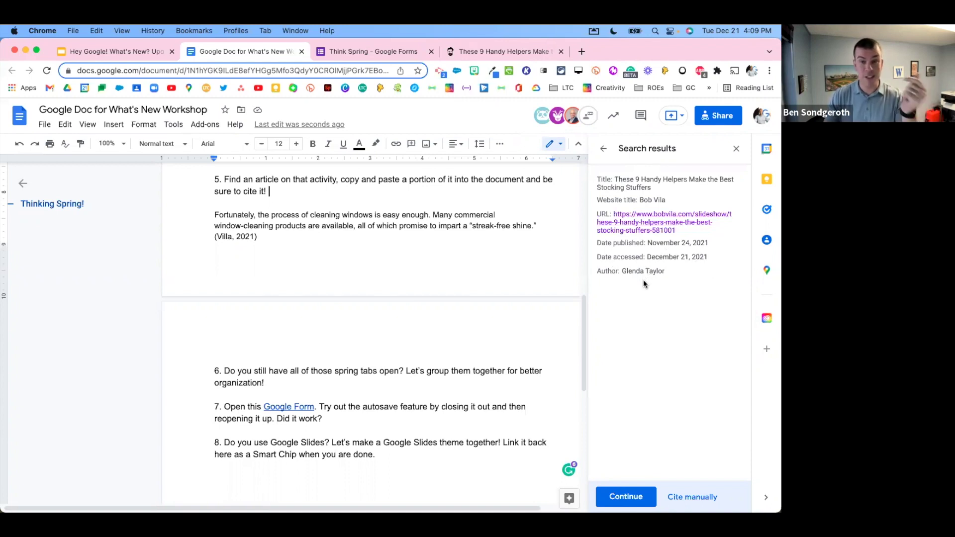
{"action": "left_click", "coordinate": [627, 492]}
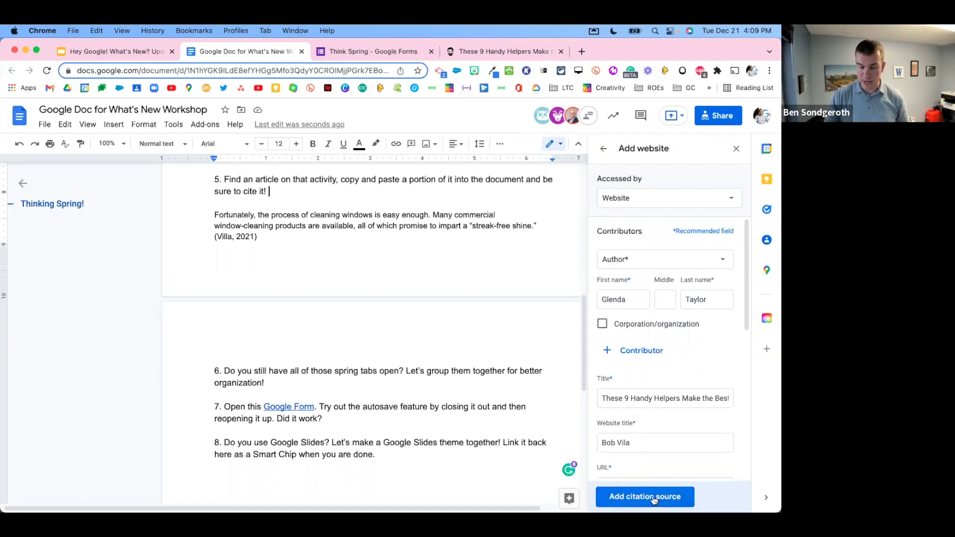
{"action": "left_click", "coordinate": [654, 497]}
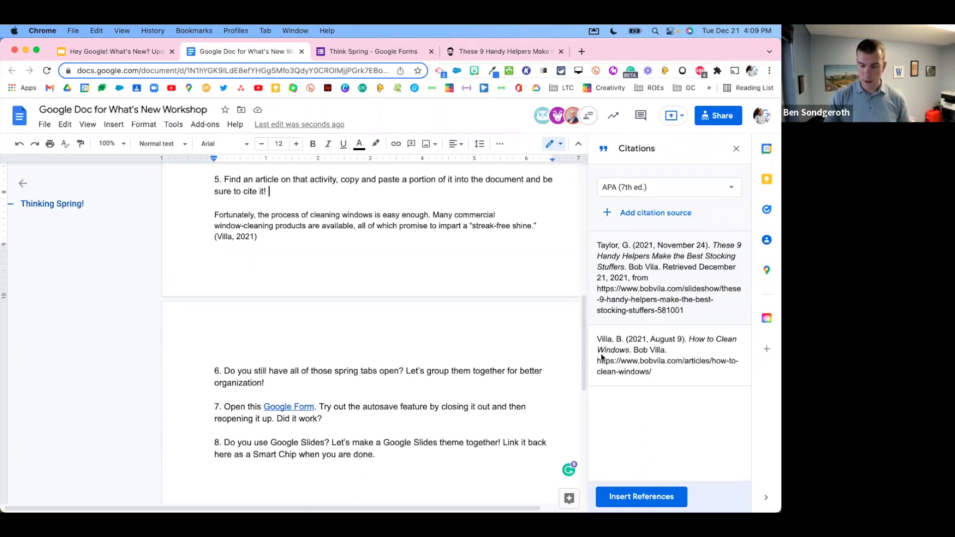
Step: Cite the stocking-stuffers source on a new line above item 6, then insert the References list after item 8
{"action": "left_click", "coordinate": [388, 235]}
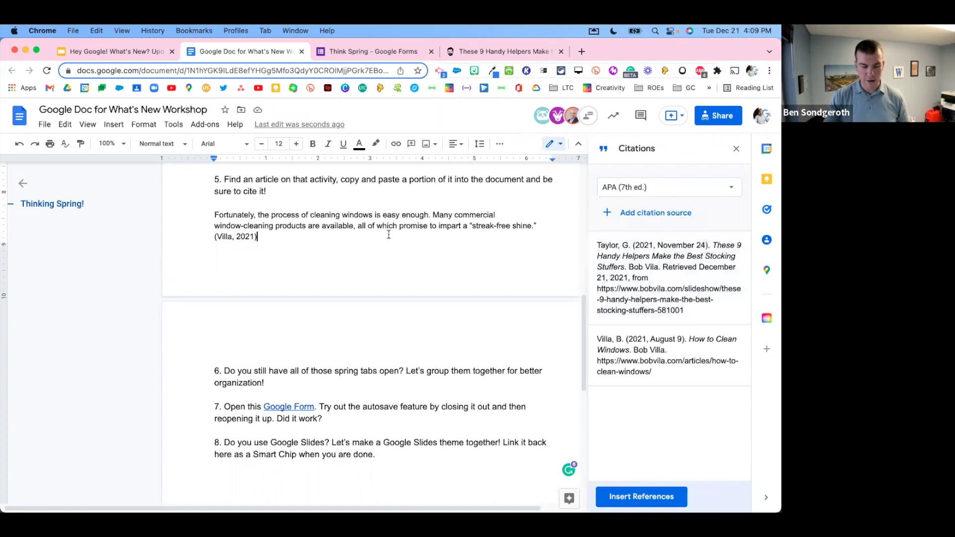
{"action": "left_click", "coordinate": [215, 347]}
{"action": "key", "text": "Return"}
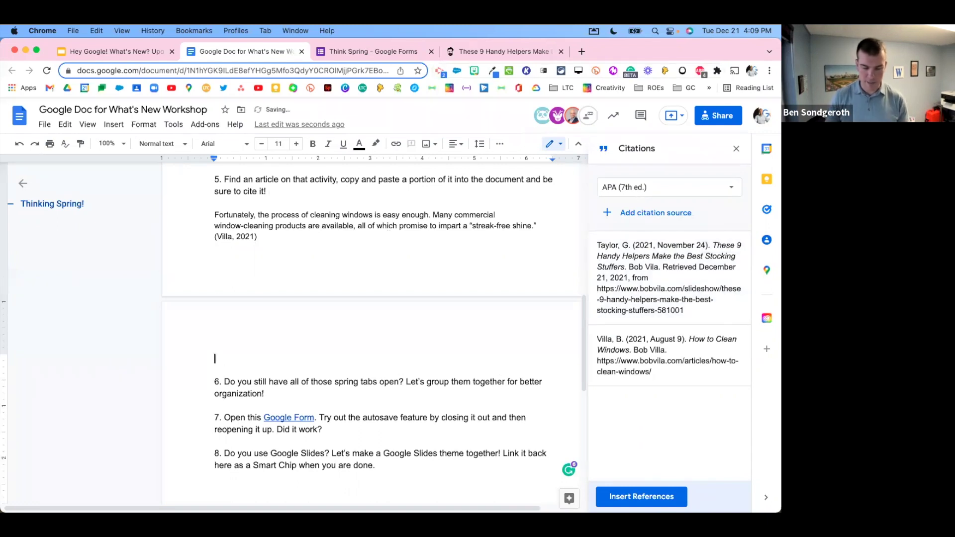
{"action": "left_click", "coordinate": [716, 244]}
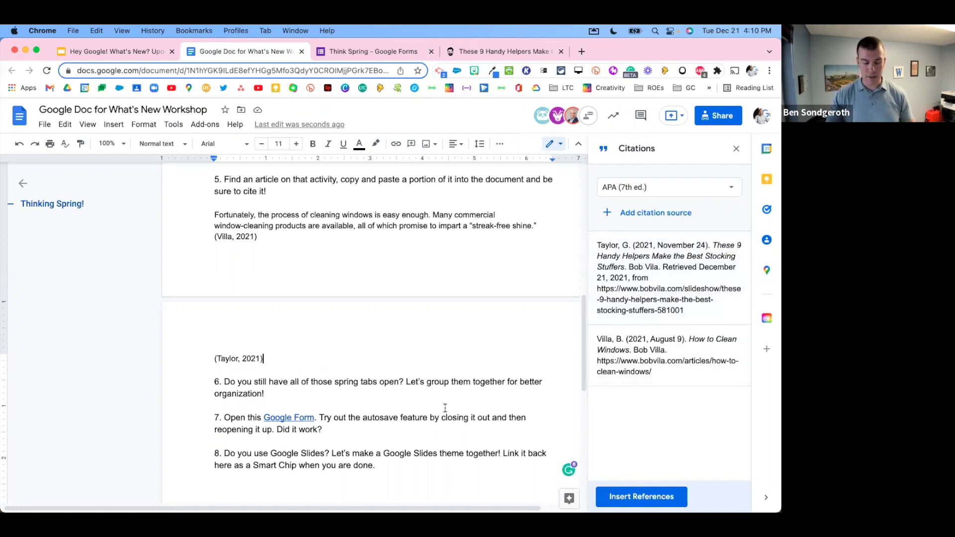
{"action": "scroll", "coordinate": [427, 418], "scroll_direction": "down", "scroll_amount": 5}
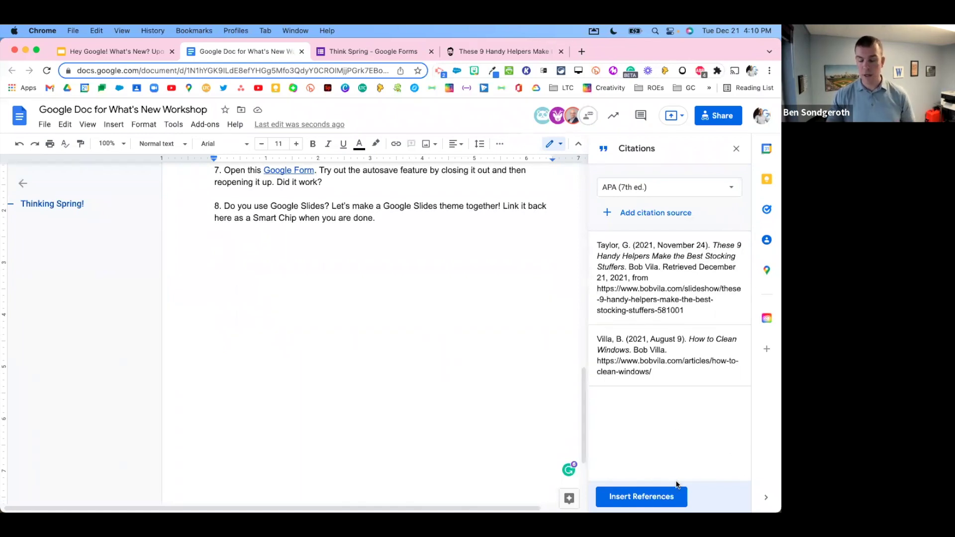
{"action": "left_click", "coordinate": [654, 500]}
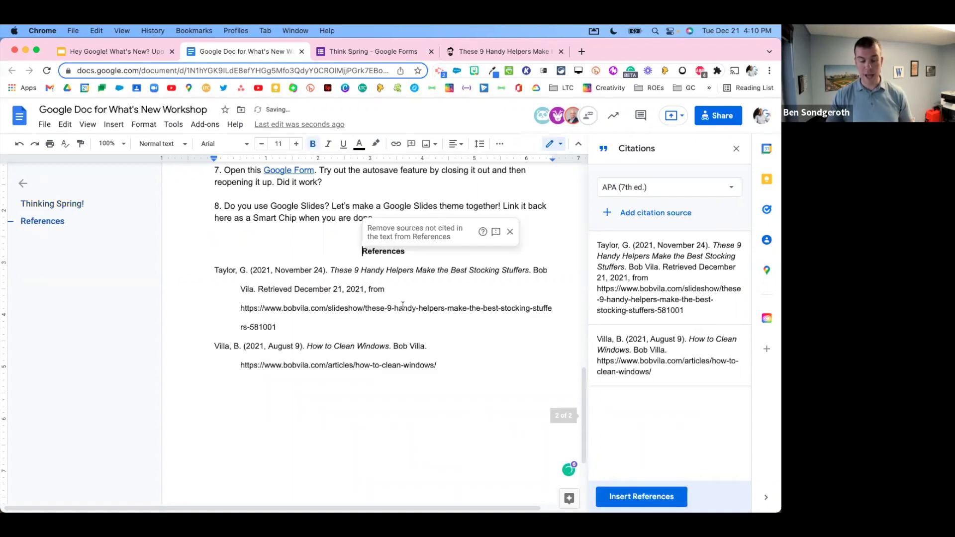
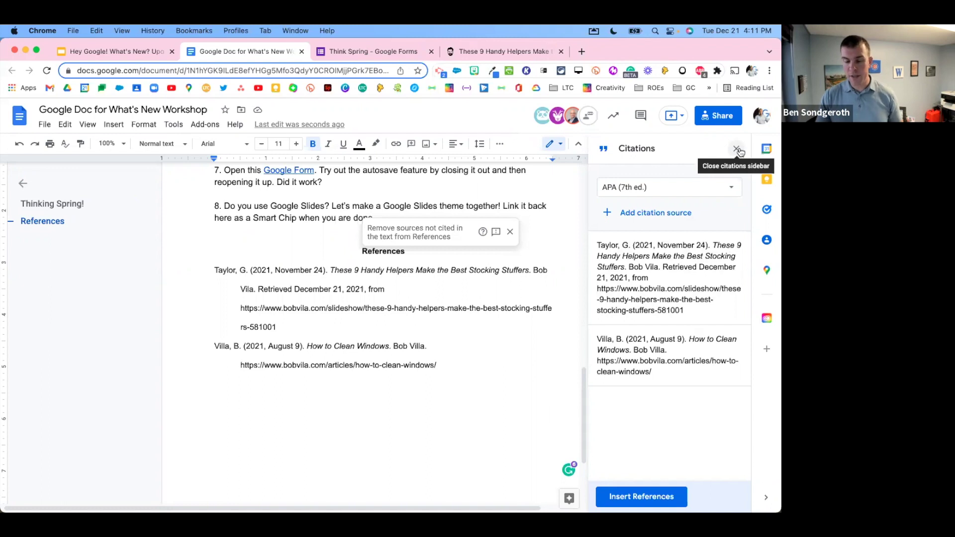
Step: Close the Citations sidebar, dismiss the 'Remove sources' popup, and select the References section with its two APA citations
{"action": "left_click", "coordinate": [737, 149]}
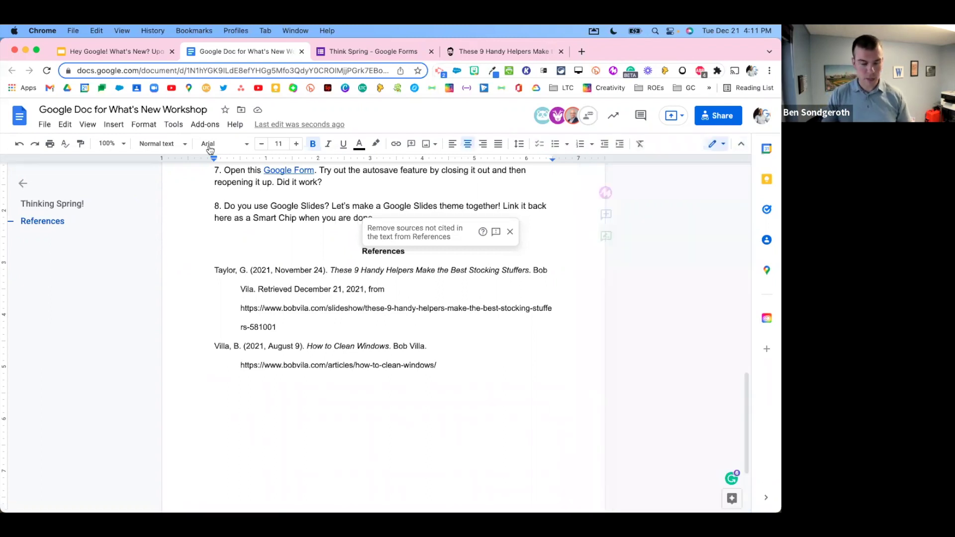
{"action": "left_click", "coordinate": [174, 124]}
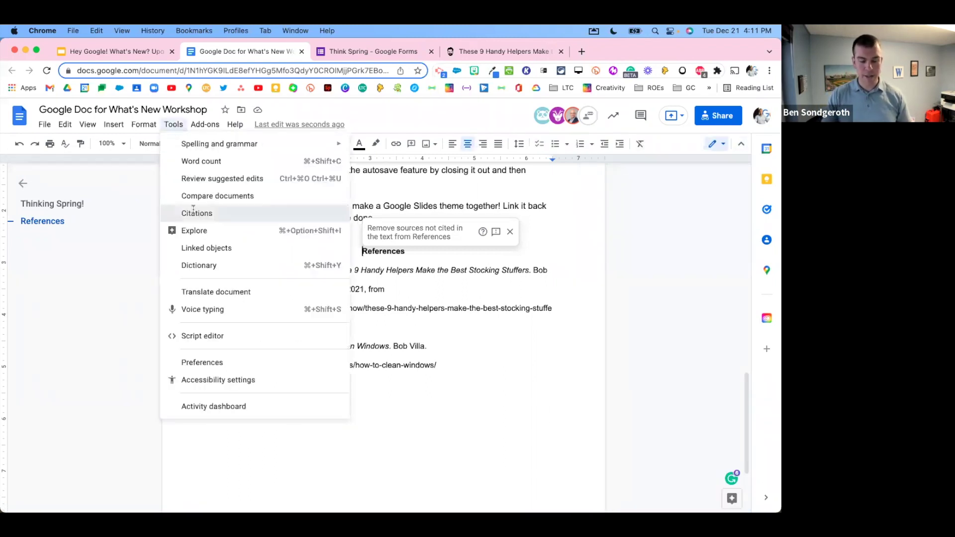
{"action": "left_click", "coordinate": [197, 212]}
{"action": "mouse_move", "coordinate": [729, 251]}
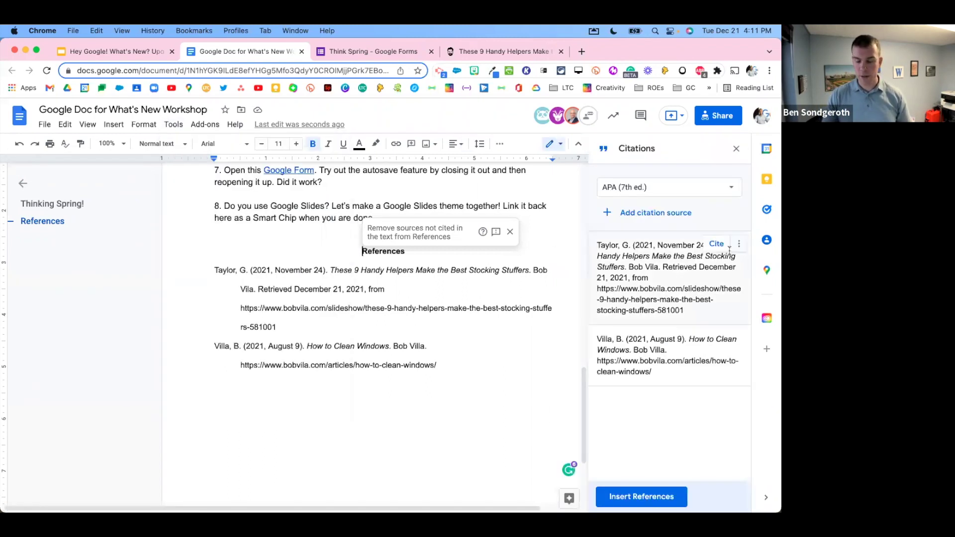
{"action": "left_click", "coordinate": [735, 149]}
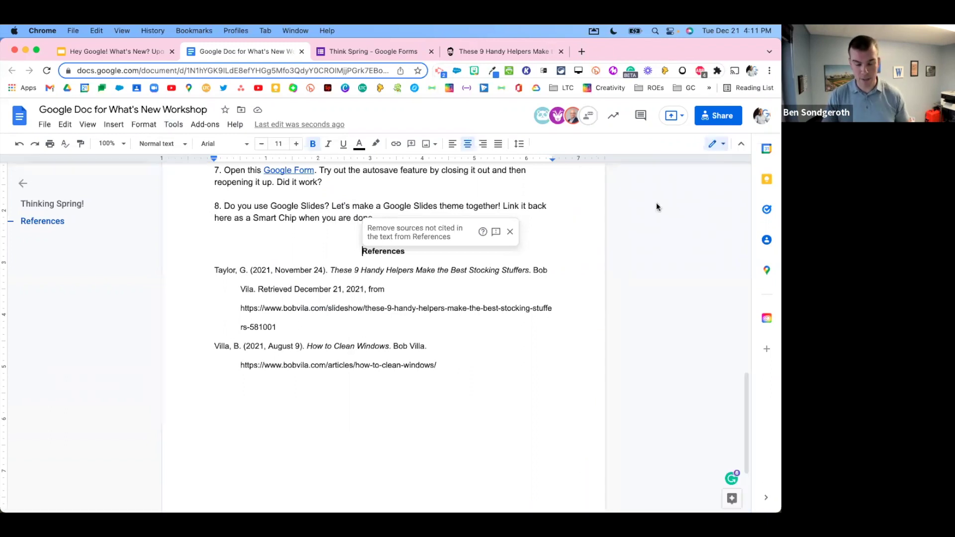
{"action": "left_click", "coordinate": [507, 231]}
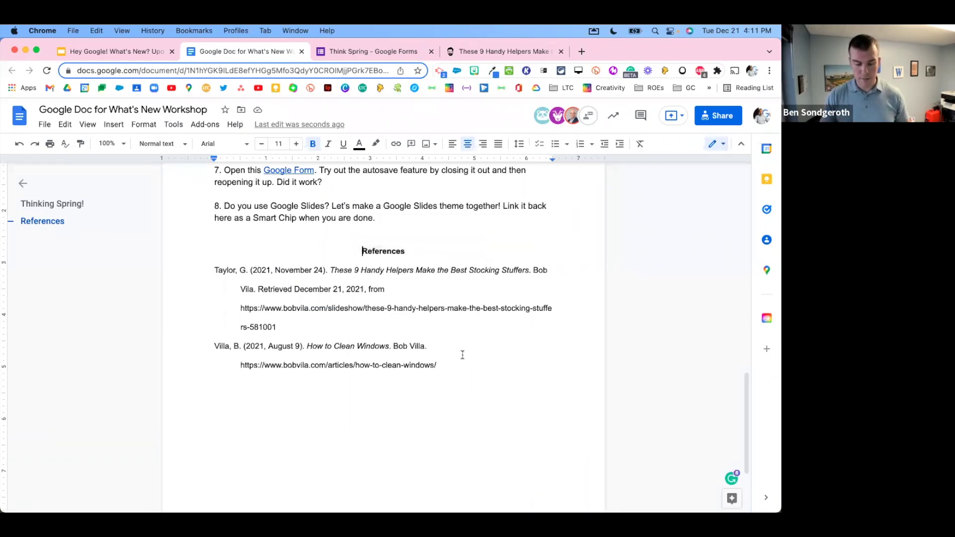
{"action": "left_click_drag", "start_coordinate": [454, 359], "coordinate": [350, 252]}
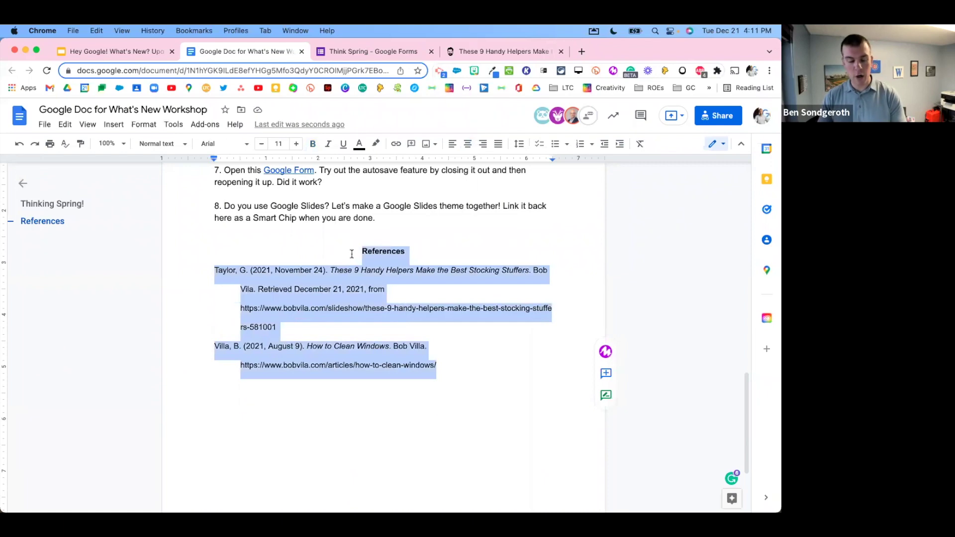
Step: Delete the selected References section and place the cursor after 'organization!' in item 6
{"action": "key", "text": "BackSpace"}
{"action": "scroll", "coordinate": [392, 307], "scroll_direction": "up", "scroll_amount": 3}
{"action": "scroll", "coordinate": [392, 307], "scroll_direction": "up", "scroll_amount": 5}
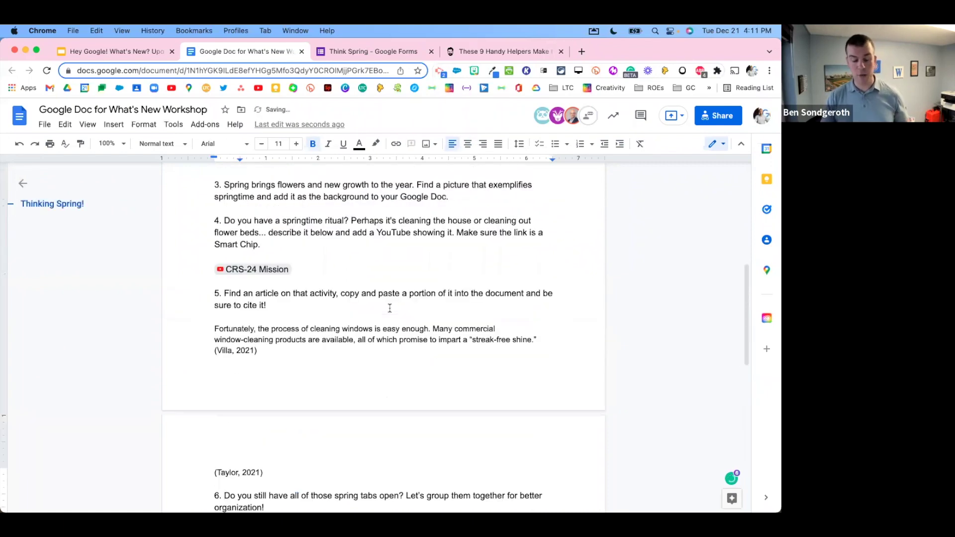
{"action": "scroll", "coordinate": [438, 388], "scroll_direction": "down", "scroll_amount": 3}
{"action": "scroll", "coordinate": [446, 385], "scroll_direction": "down", "scroll_amount": 1}
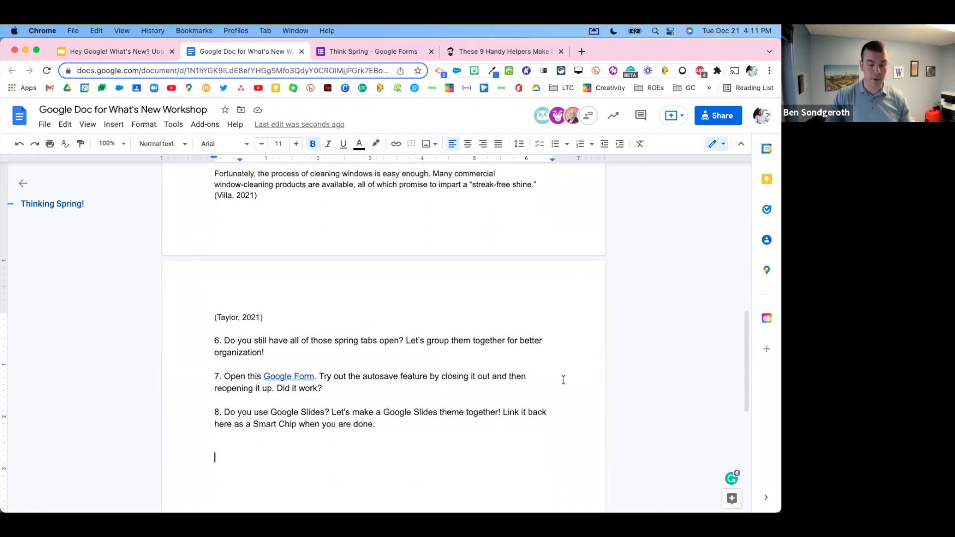
{"action": "left_click", "coordinate": [342, 349]}
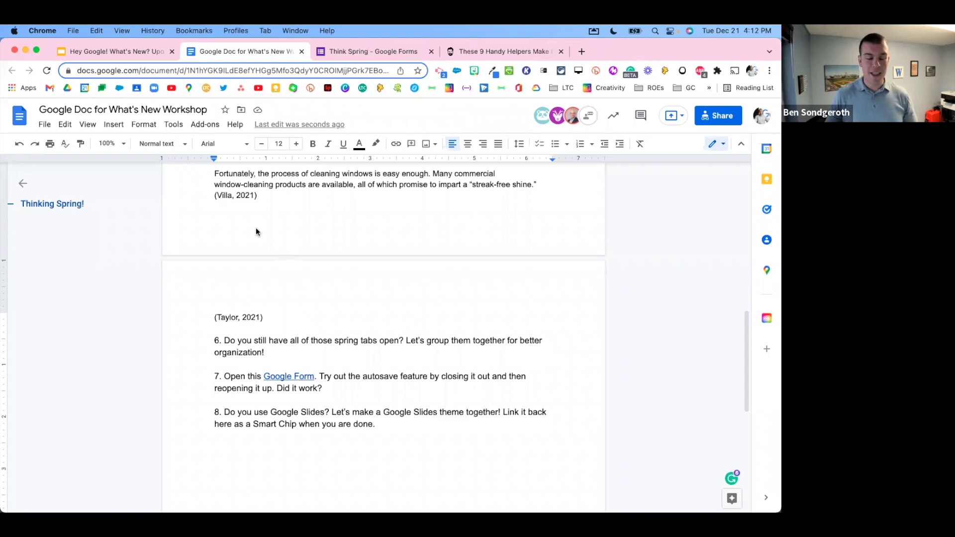
{"action": "left_click", "coordinate": [131, 54]}
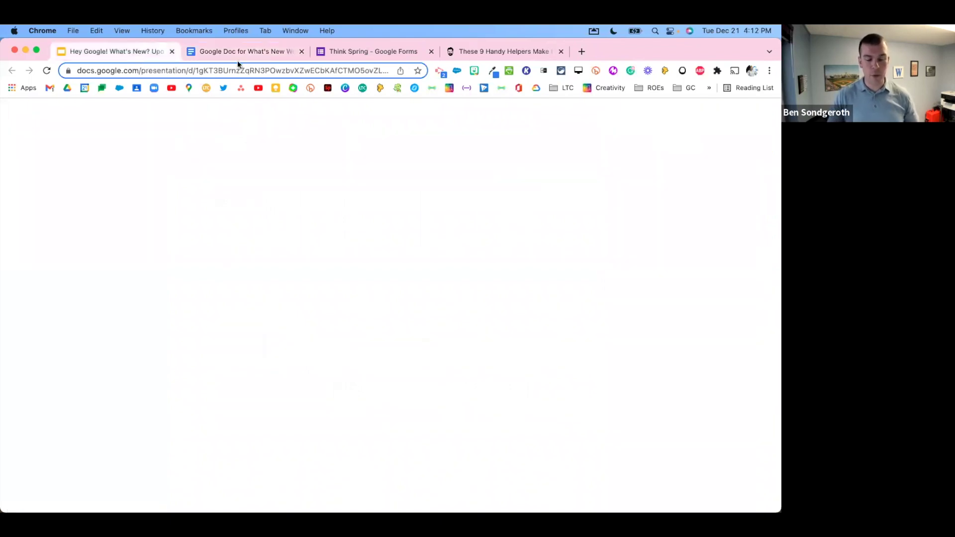
{"action": "left_click", "coordinate": [250, 53]}
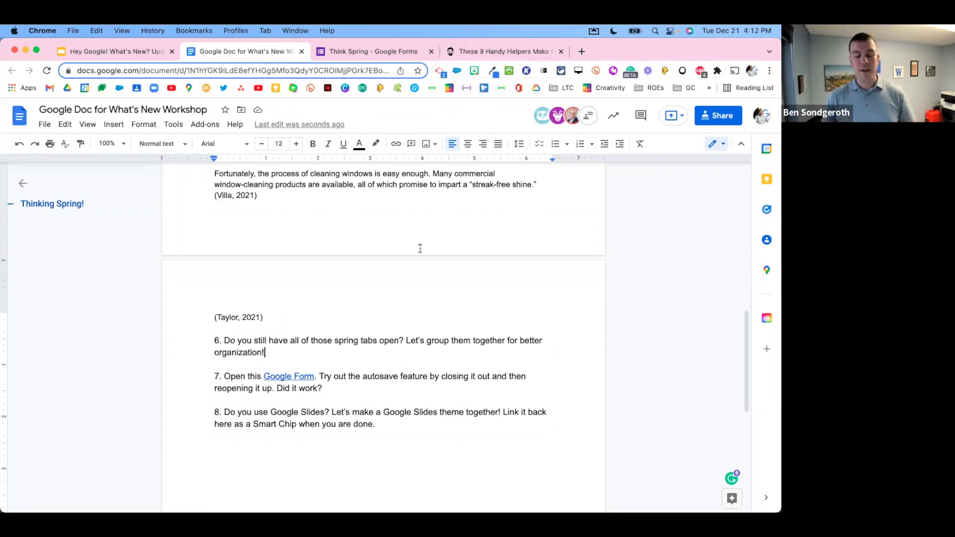
{"action": "scroll", "coordinate": [392, 334], "scroll_direction": "up", "scroll_amount": 2}
{"action": "scroll", "coordinate": [388, 335], "scroll_direction": "down", "scroll_amount": 1}
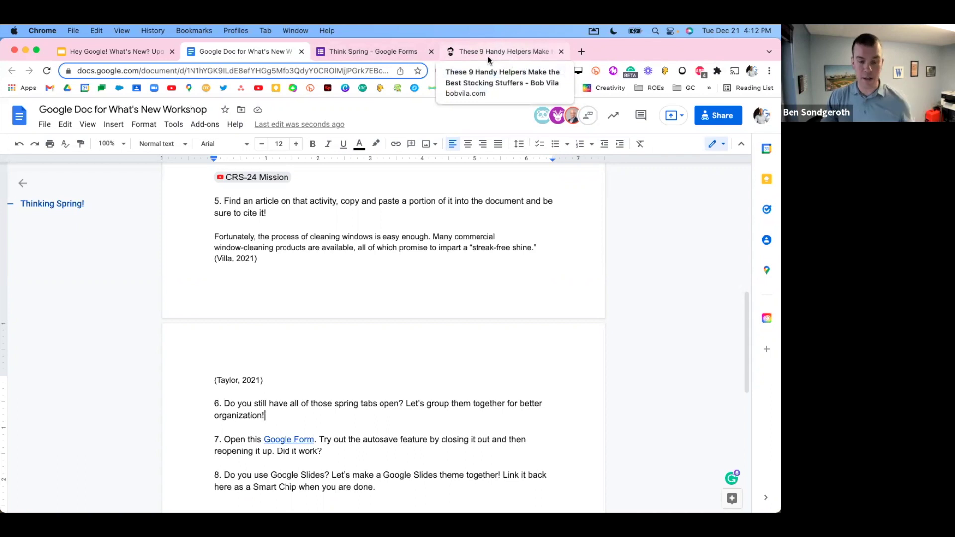
Step: Add the Google Doc tab to a new purple tab group named 'Spring'
{"action": "right_click", "coordinate": [268, 51]}
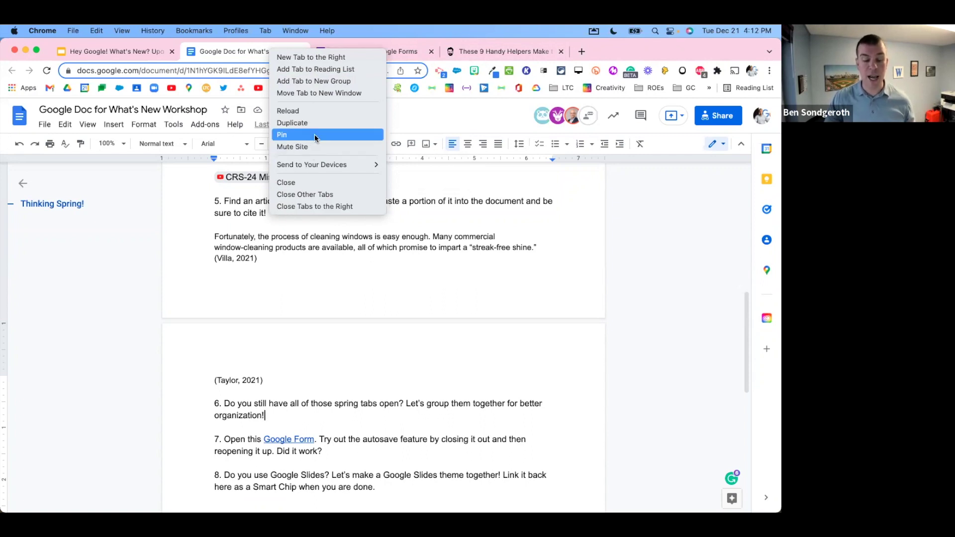
{"action": "mouse_move", "coordinate": [350, 164]}
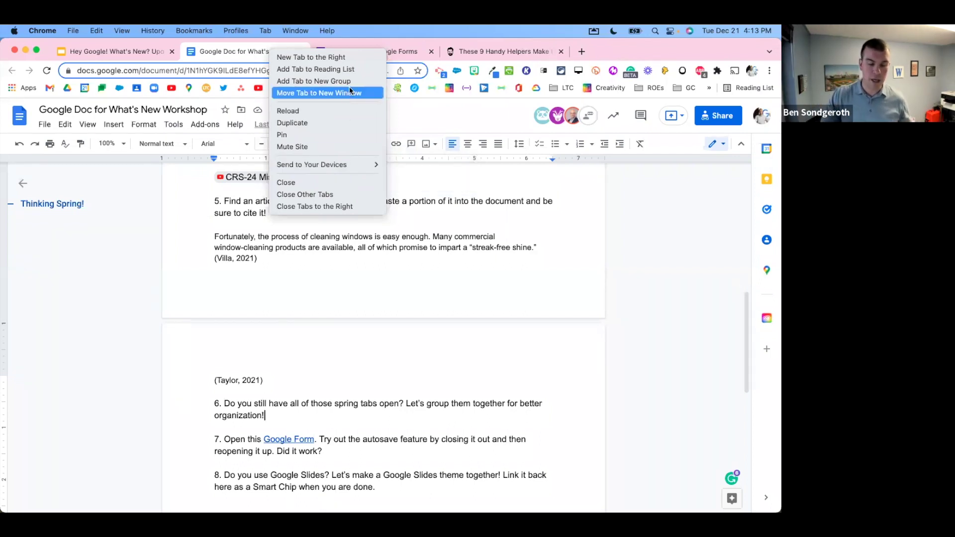
{"action": "left_click", "coordinate": [320, 81]}
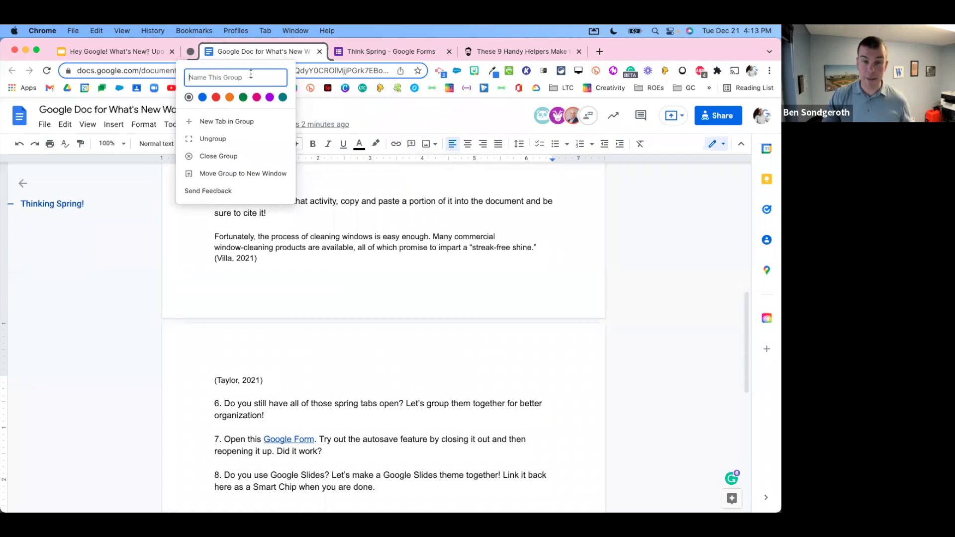
{"action": "type", "text": "Spring"}
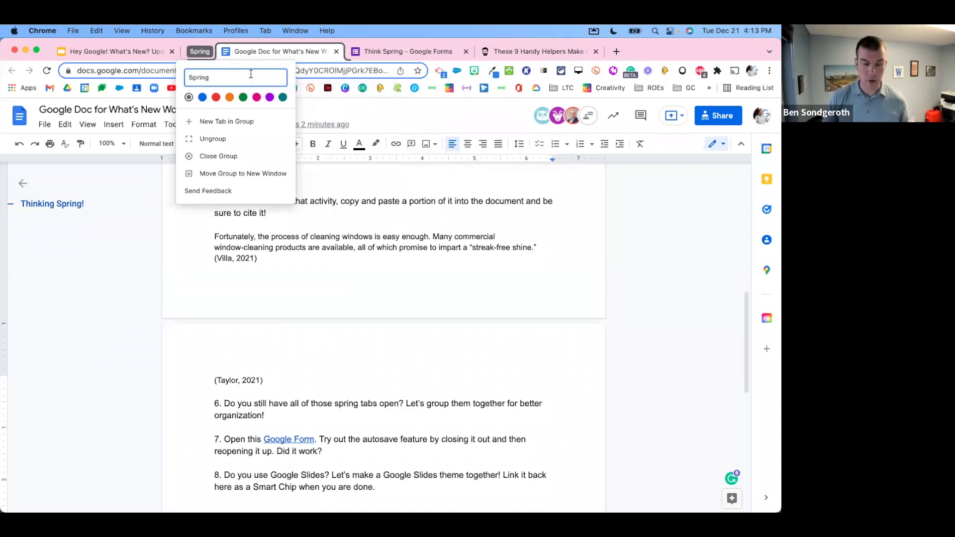
{"action": "left_click", "coordinate": [257, 98]}
{"action": "left_click", "coordinate": [269, 97]}
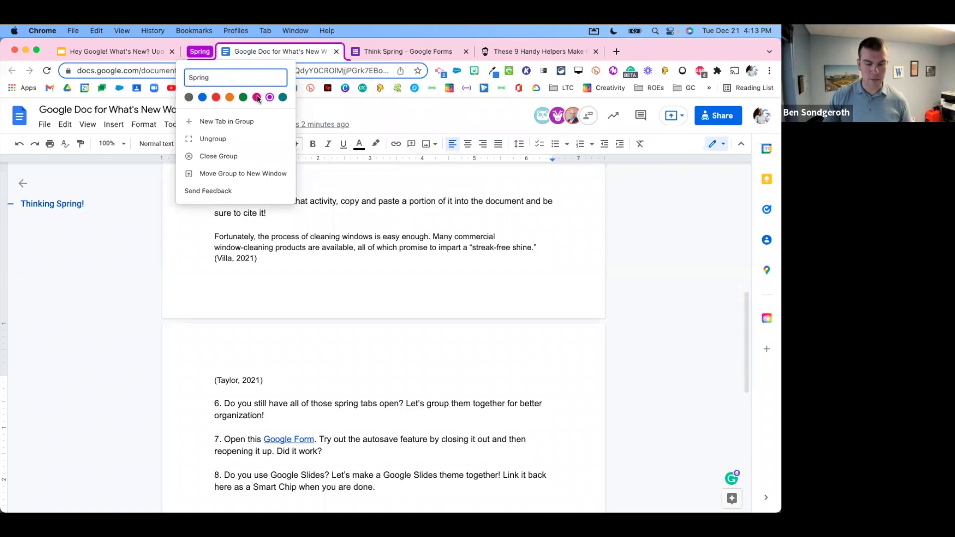
{"action": "left_click", "coordinate": [282, 97]}
{"action": "left_click", "coordinate": [270, 98]}
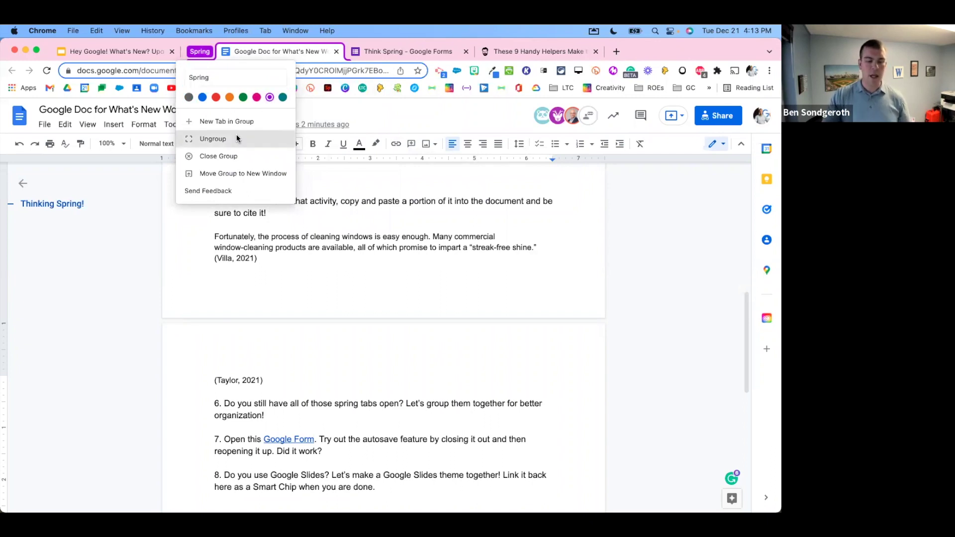
Step: Add the Think Spring form and stocking-stuffers article tabs to the Spring group
{"action": "left_click", "coordinate": [410, 51]}
{"action": "left_click", "coordinate": [410, 51]}
{"action": "right_click", "coordinate": [408, 51]}
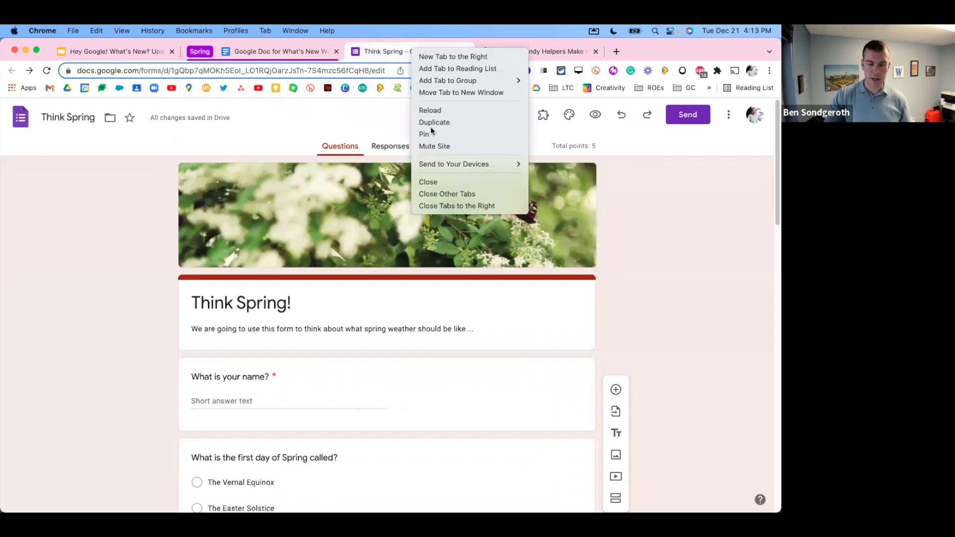
{"action": "mouse_move", "coordinate": [521, 82]}
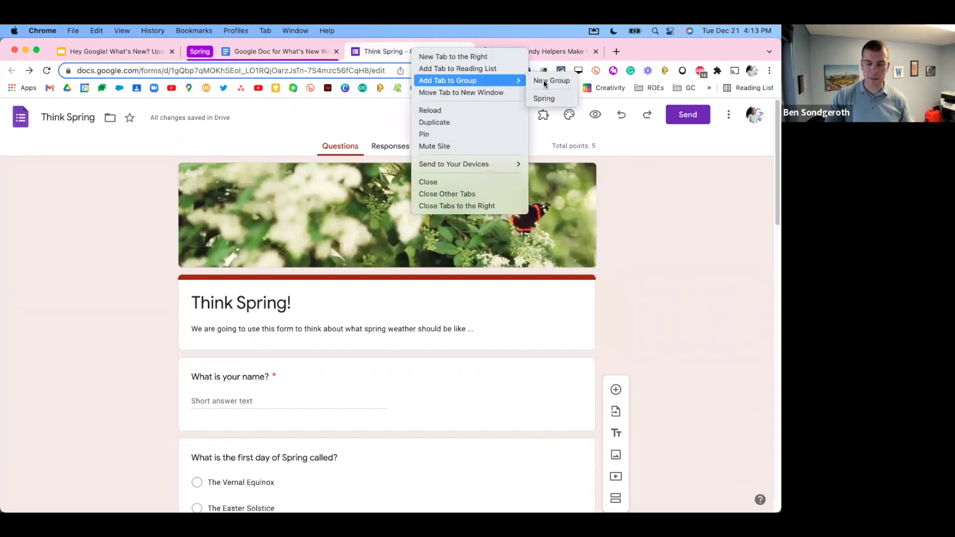
{"action": "left_click", "coordinate": [551, 98]}
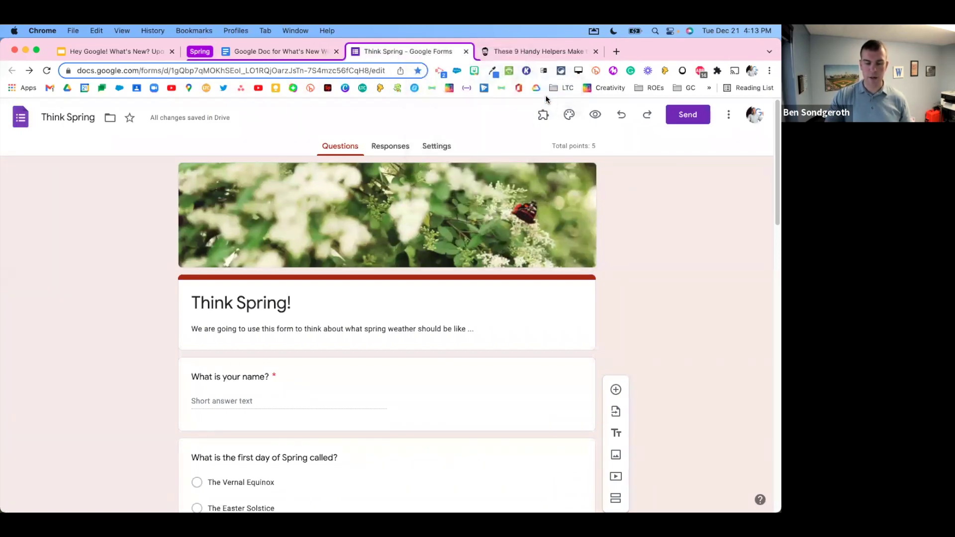
{"action": "right_click", "coordinate": [530, 53]}
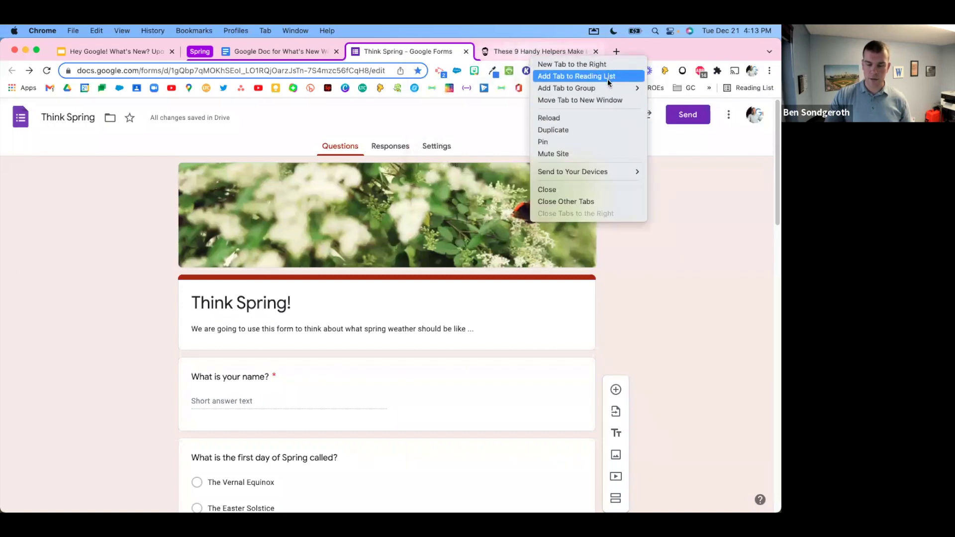
{"action": "mouse_move", "coordinate": [610, 87]}
{"action": "left_click", "coordinate": [679, 106]}
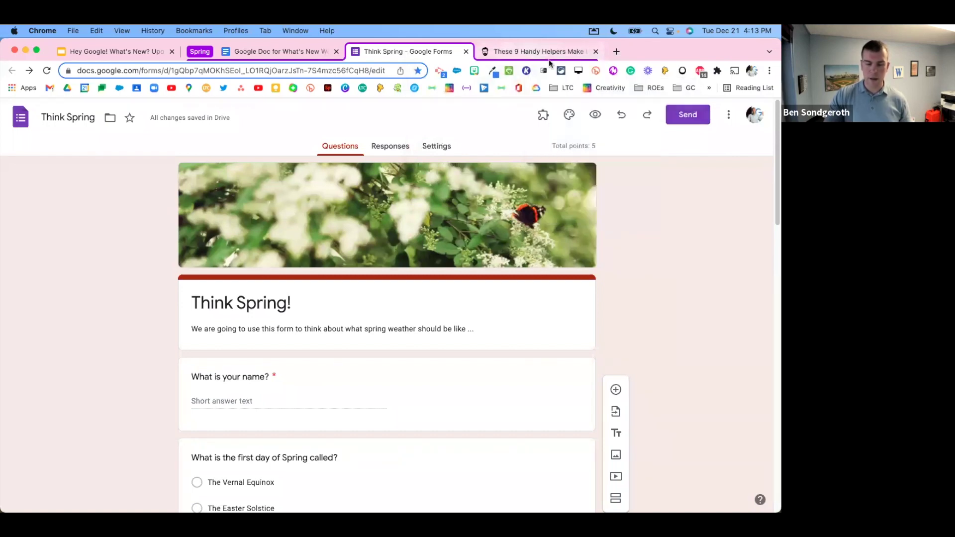
Step: Return to the workshop document, collapse and re-expand the Spring group, and open its options
{"action": "left_click", "coordinate": [308, 53]}
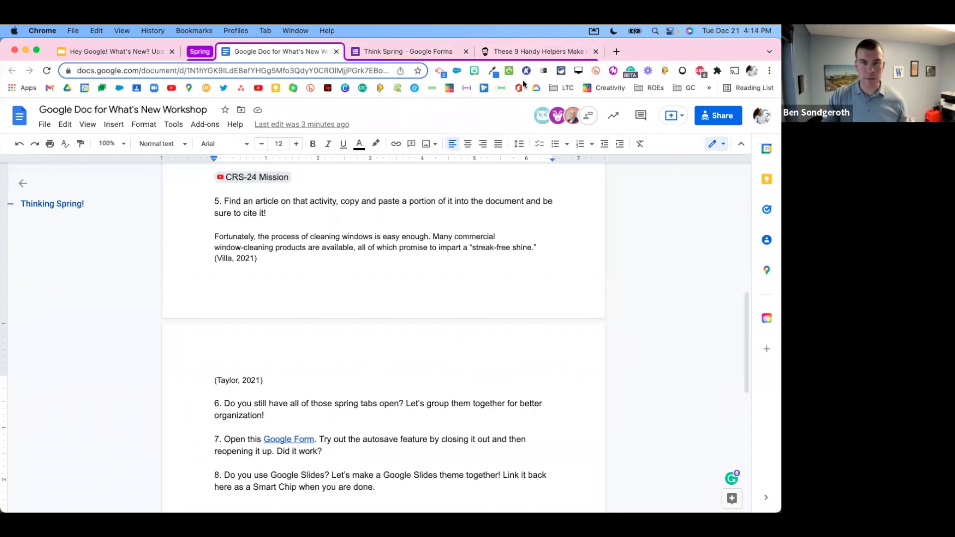
{"action": "left_click", "coordinate": [200, 53]}
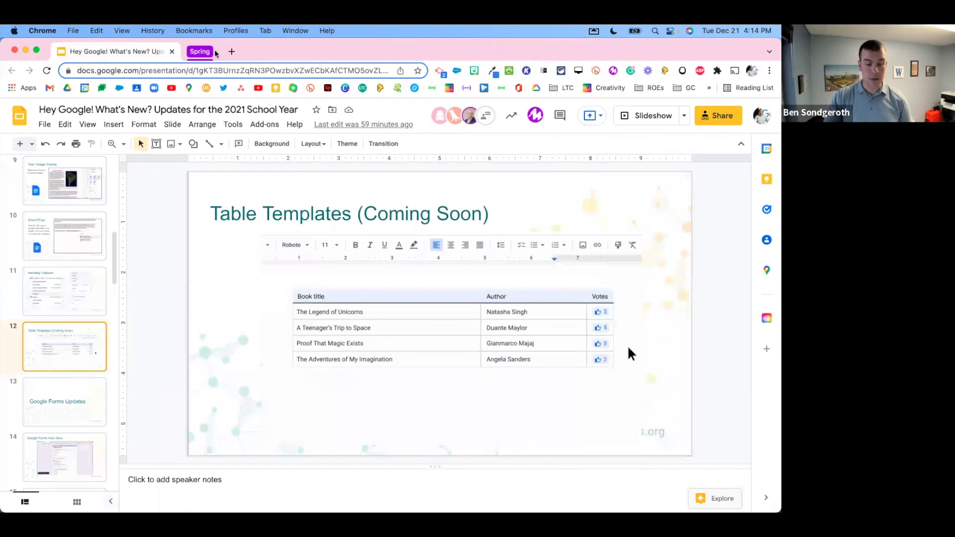
{"action": "left_click", "coordinate": [204, 52]}
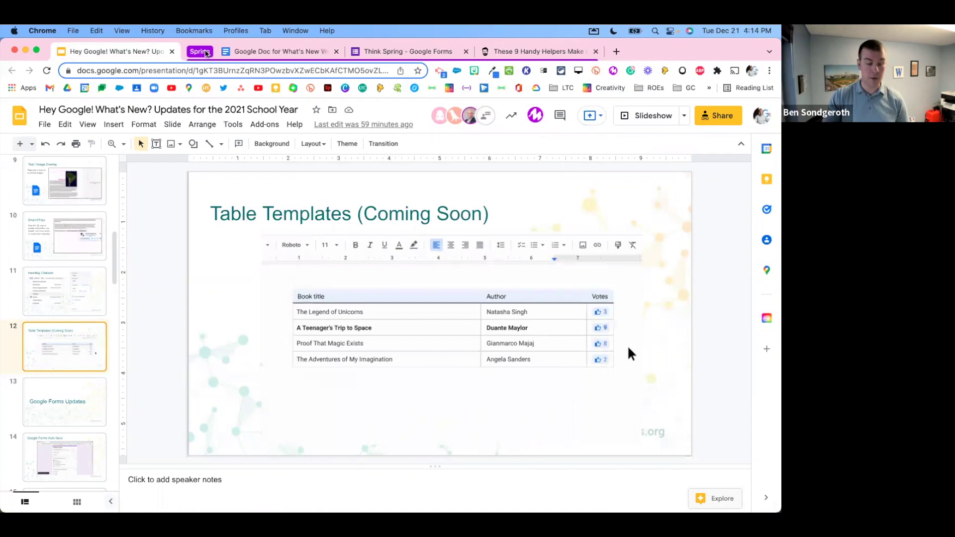
{"action": "right_click", "coordinate": [207, 52]}
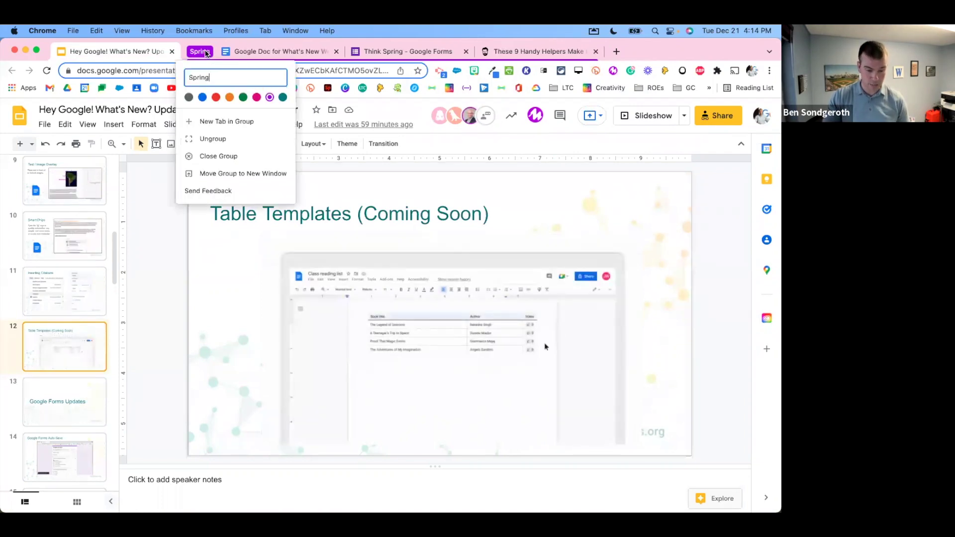
Step: Move the Spring tab group into a new window
{"action": "left_click", "coordinate": [239, 174]}
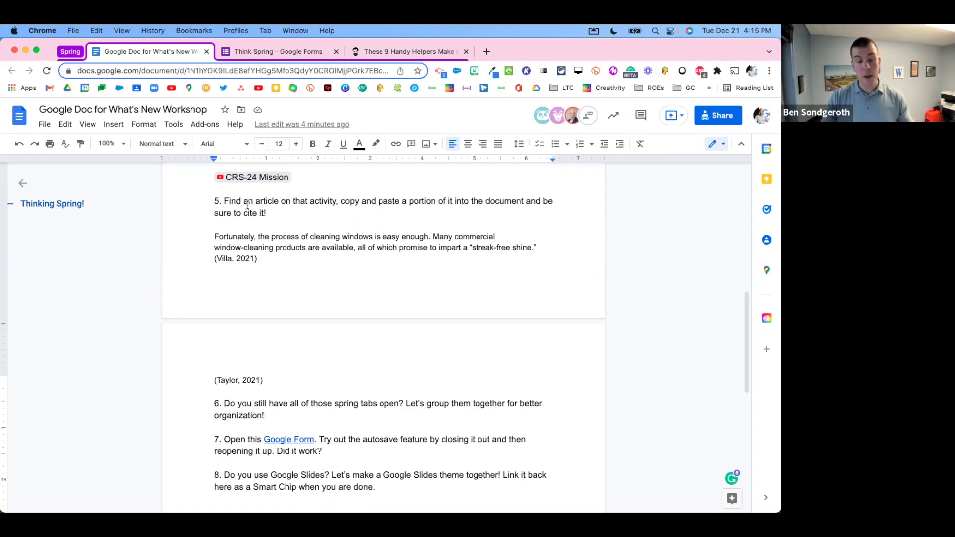
Step: Browse the Spring group's tabs, then return to the workshop Google Doc
{"action": "left_click", "coordinate": [304, 52]}
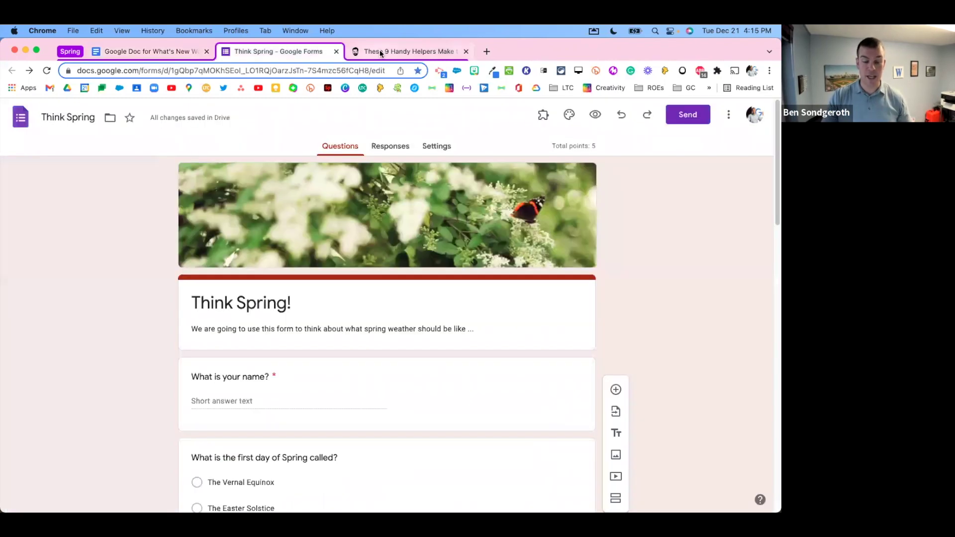
{"action": "left_click", "coordinate": [382, 52]}
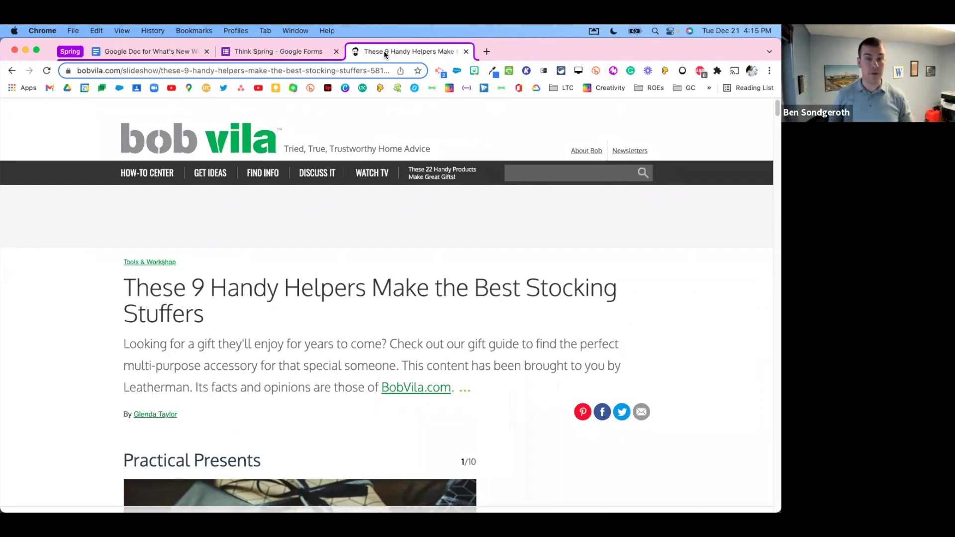
{"action": "left_click", "coordinate": [273, 54]}
{"action": "left_click", "coordinate": [167, 55]}
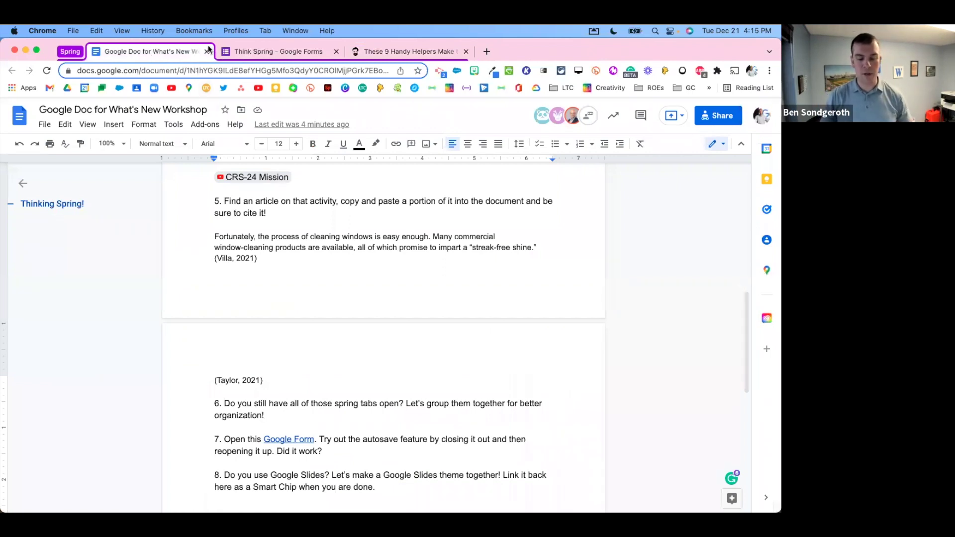
{"action": "left_click_drag", "start_coordinate": [518, 49], "coordinate": [517, 50]}
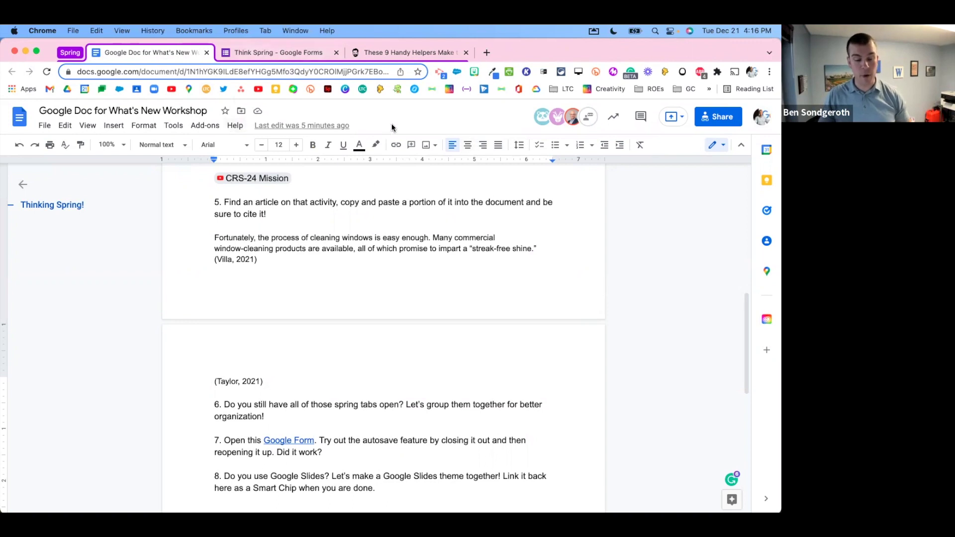
Step: Pin the Think Spring form tab, collapse and expand the Spring group, and return to the Doc
{"action": "right_click", "coordinate": [307, 55]}
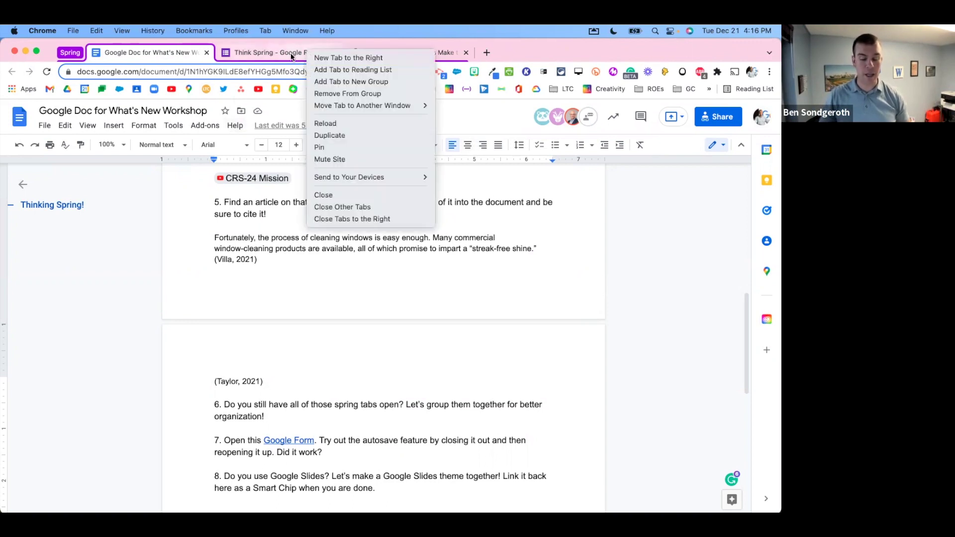
{"action": "left_click", "coordinate": [352, 146]}
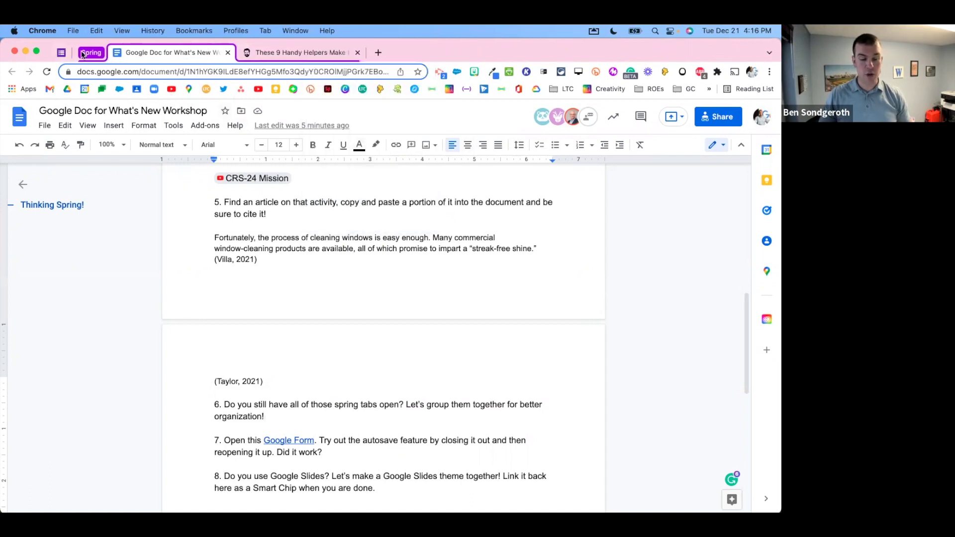
{"action": "left_click", "coordinate": [65, 52]}
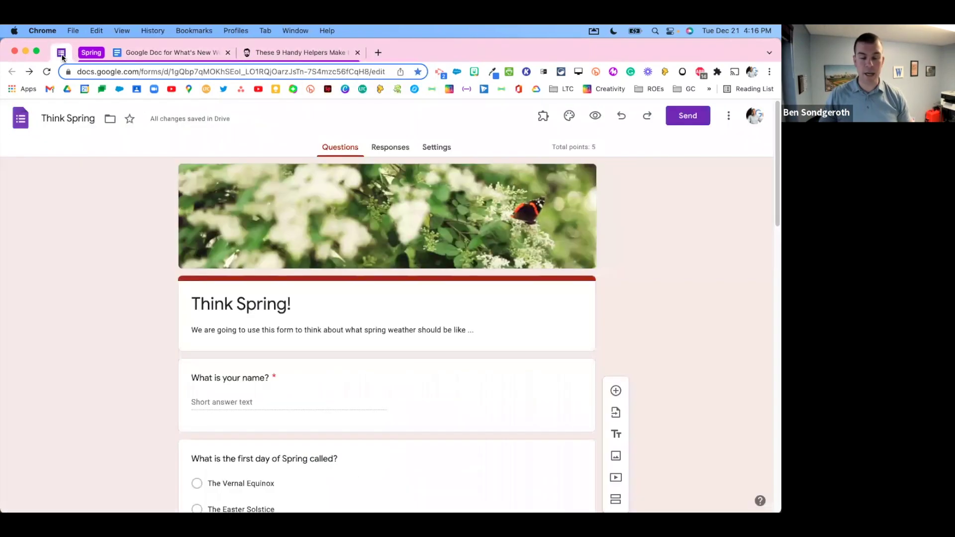
{"action": "left_click", "coordinate": [161, 53]}
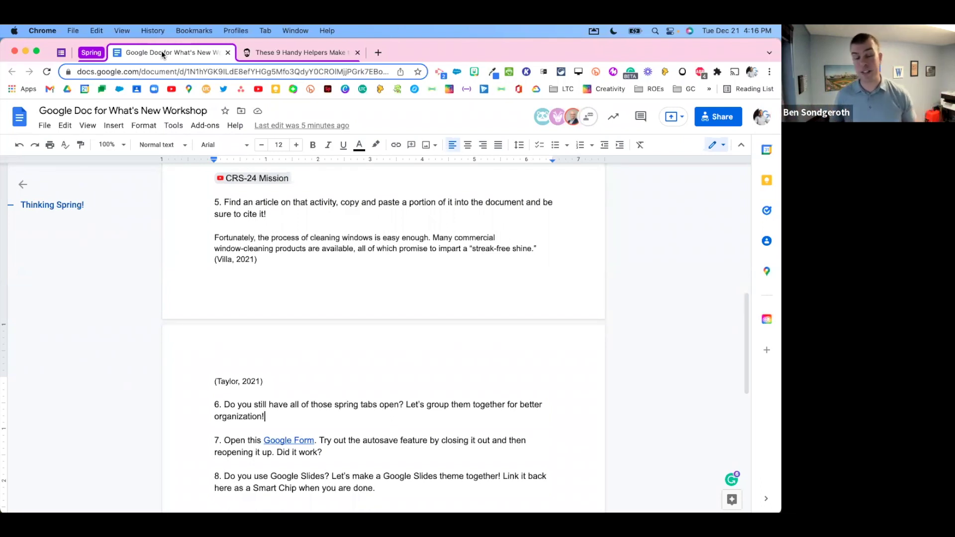
{"action": "left_click", "coordinate": [97, 53]}
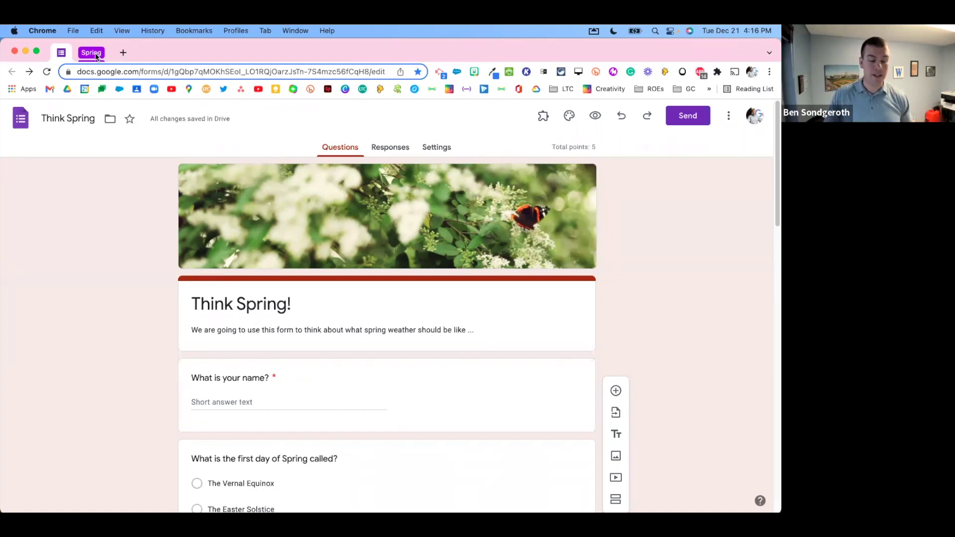
{"action": "left_click", "coordinate": [92, 53]}
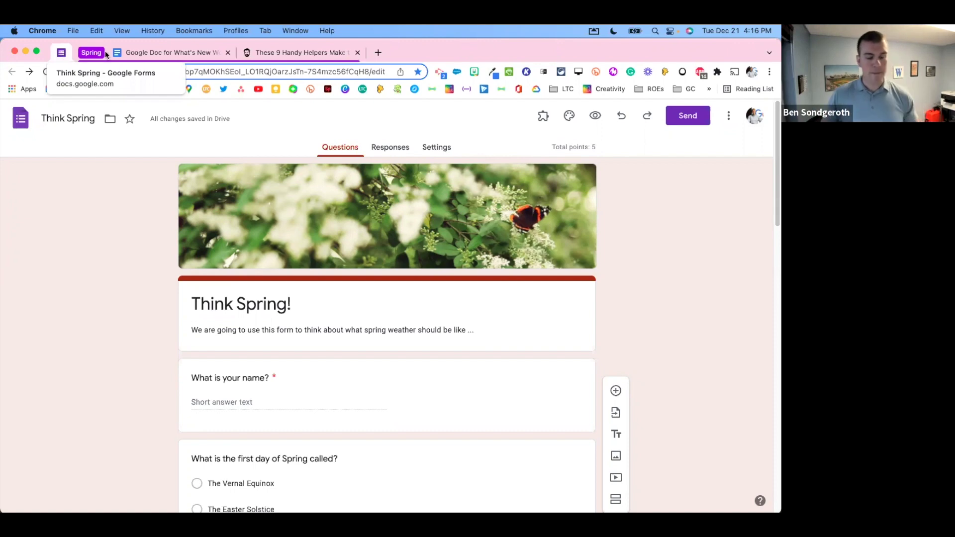
{"action": "left_click", "coordinate": [186, 53]}
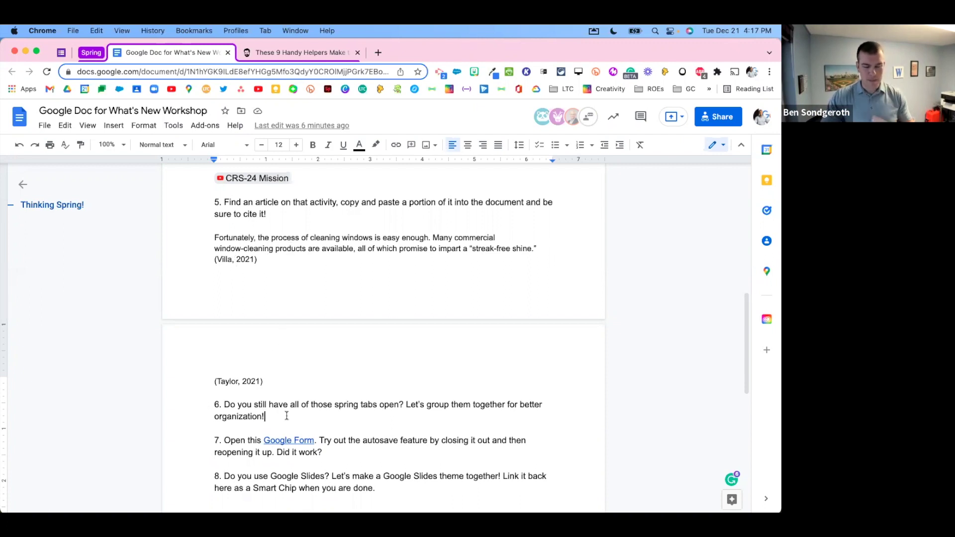
{"action": "scroll", "coordinate": [332, 405], "scroll_direction": "down", "scroll_amount": 3}
Step: Open the Think Spring! Google Form from the item 7 link's preview
{"action": "left_click", "coordinate": [340, 383]}
{"action": "left_click", "coordinate": [310, 372]}
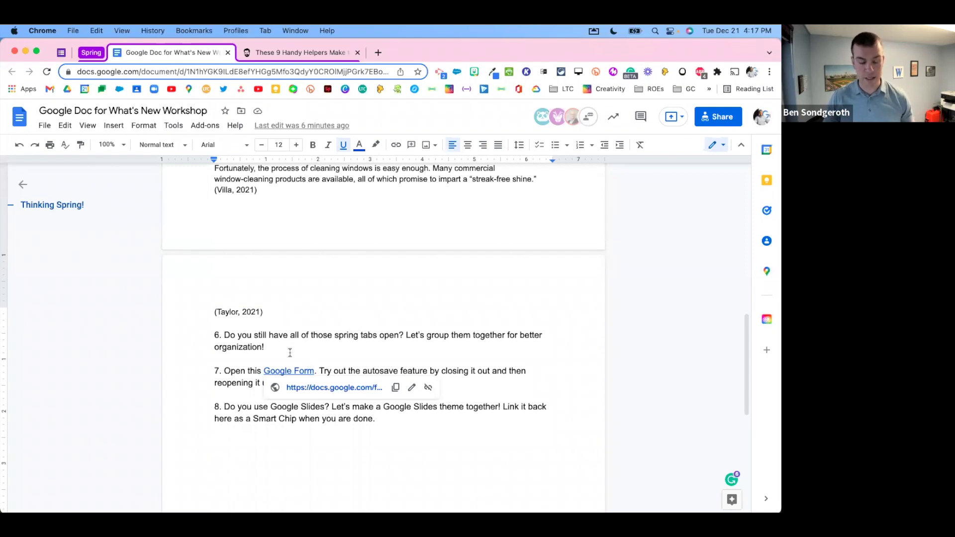
{"action": "left_click", "coordinate": [327, 386]}
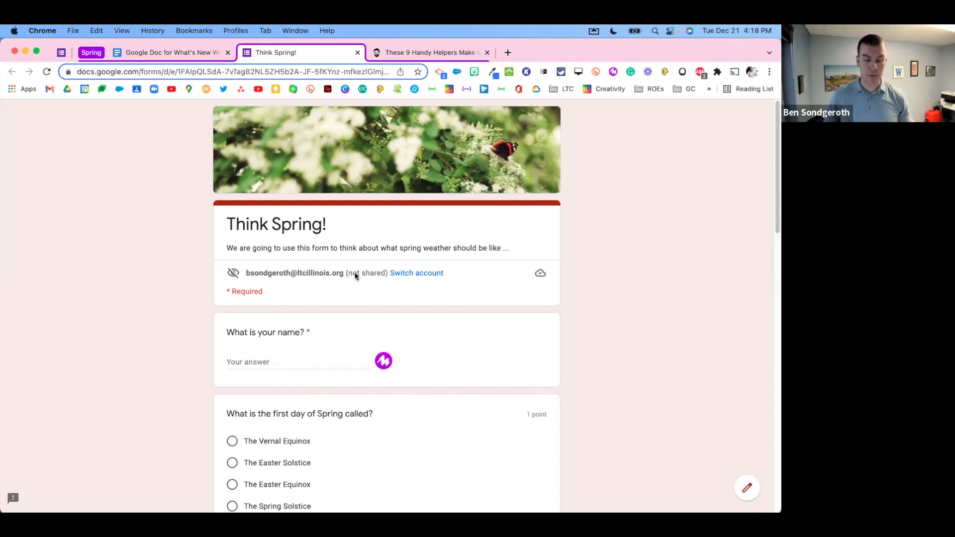
Step: Answer the form with a name, The Vernal Equinox and March 20, then close and leave it
{"action": "left_click", "coordinate": [261, 360]}
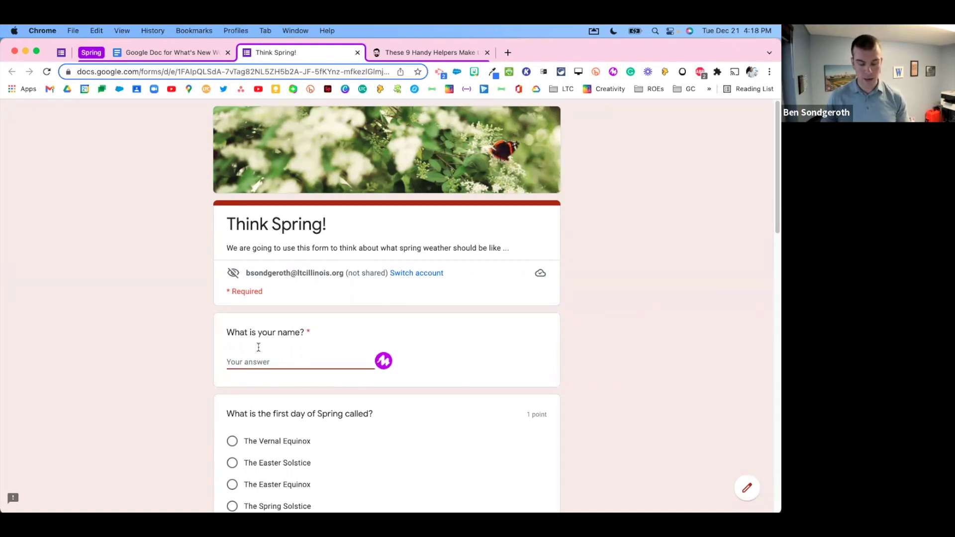
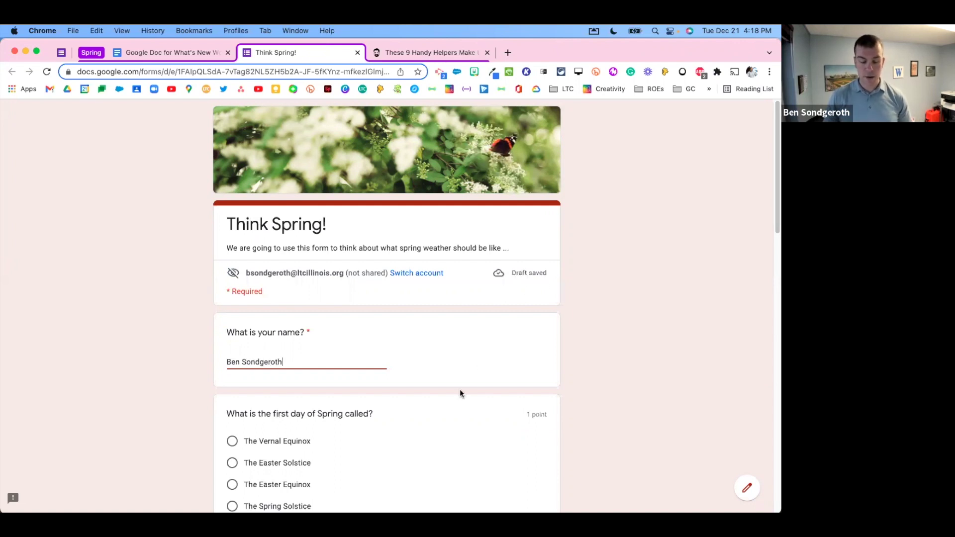
{"action": "scroll", "coordinate": [311, 459], "scroll_direction": "down", "scroll_amount": 1}
{"action": "left_click", "coordinate": [293, 449]}
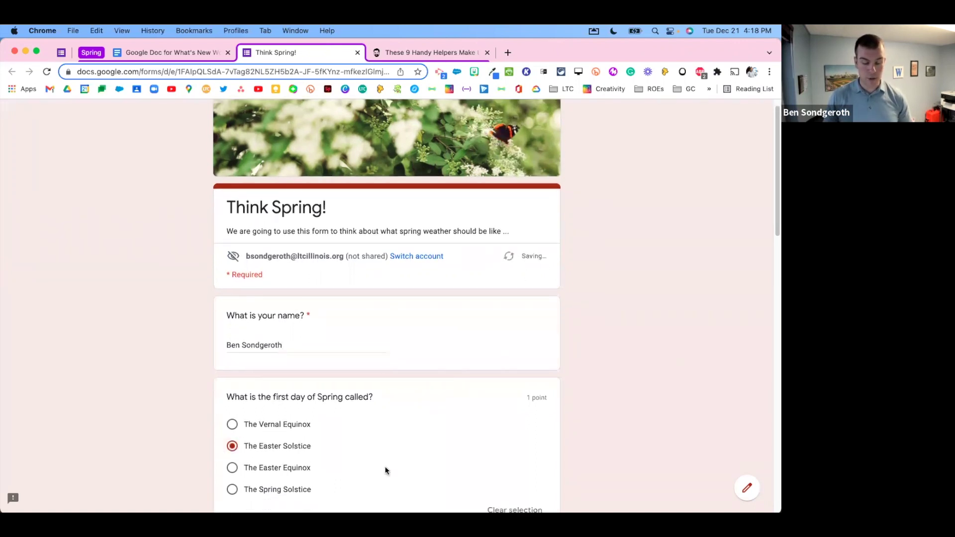
{"action": "scroll", "coordinate": [392, 467], "scroll_direction": "down", "scroll_amount": 3}
{"action": "left_click", "coordinate": [291, 271]}
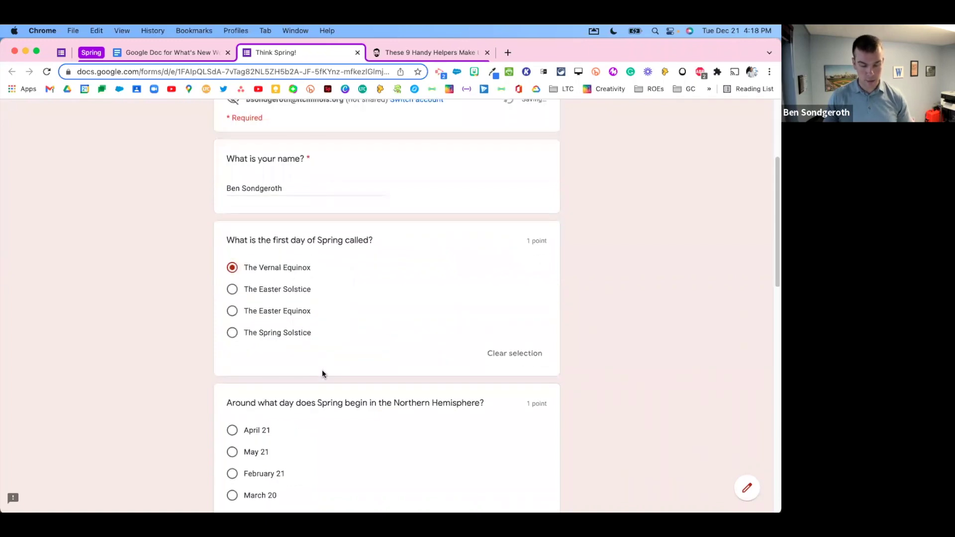
{"action": "left_click", "coordinate": [234, 494]}
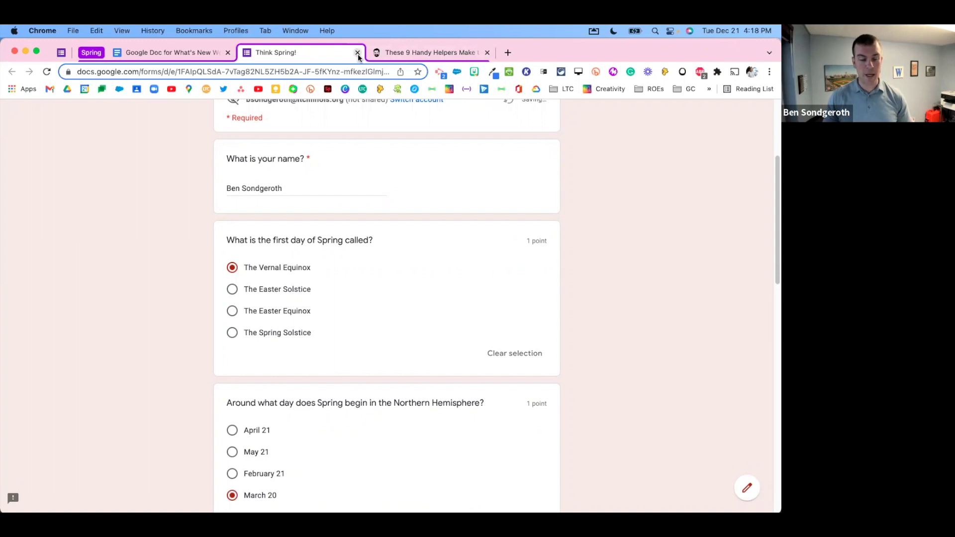
{"action": "left_click", "coordinate": [358, 54]}
{"action": "left_click", "coordinate": [439, 229]}
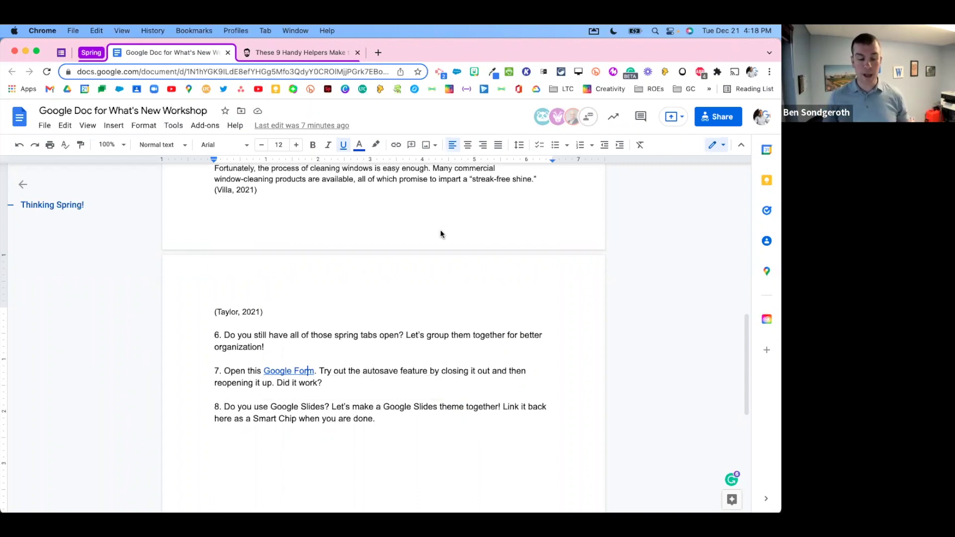
Step: Reopen the closed form with Cmd+Shift+T, reselect March 20, and close it with Cmd+W
{"action": "key", "text": "super+shift+t"}
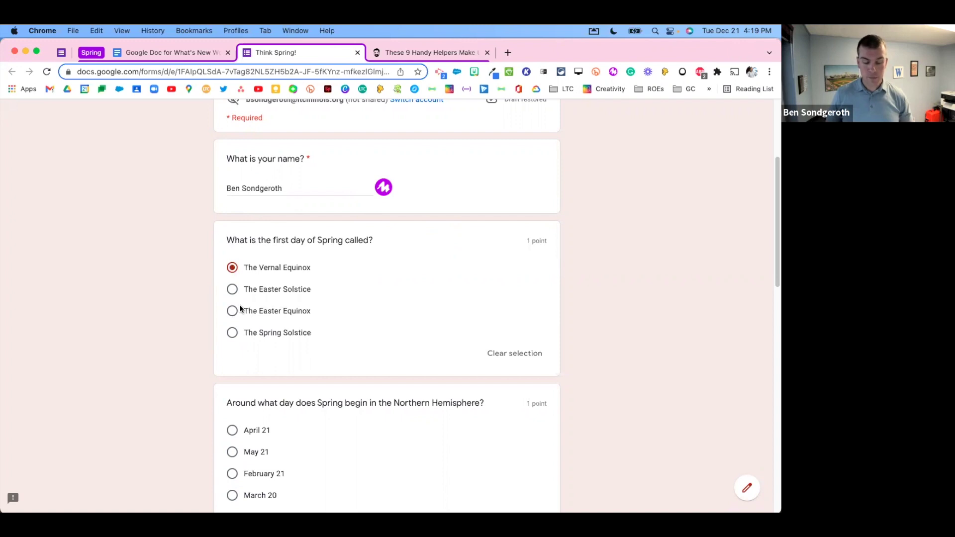
{"action": "scroll", "coordinate": [240, 308], "scroll_direction": "down", "scroll_amount": 4}
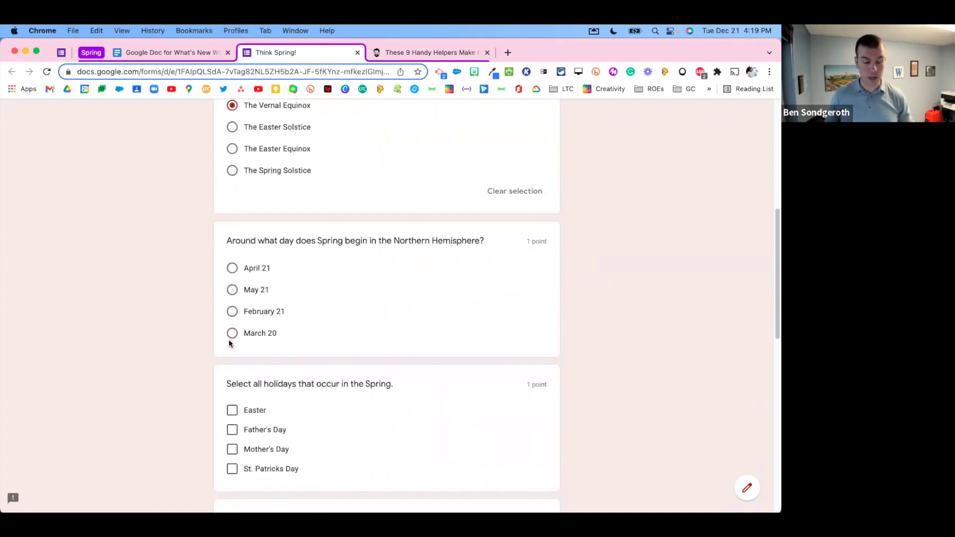
{"action": "left_click", "coordinate": [232, 334]}
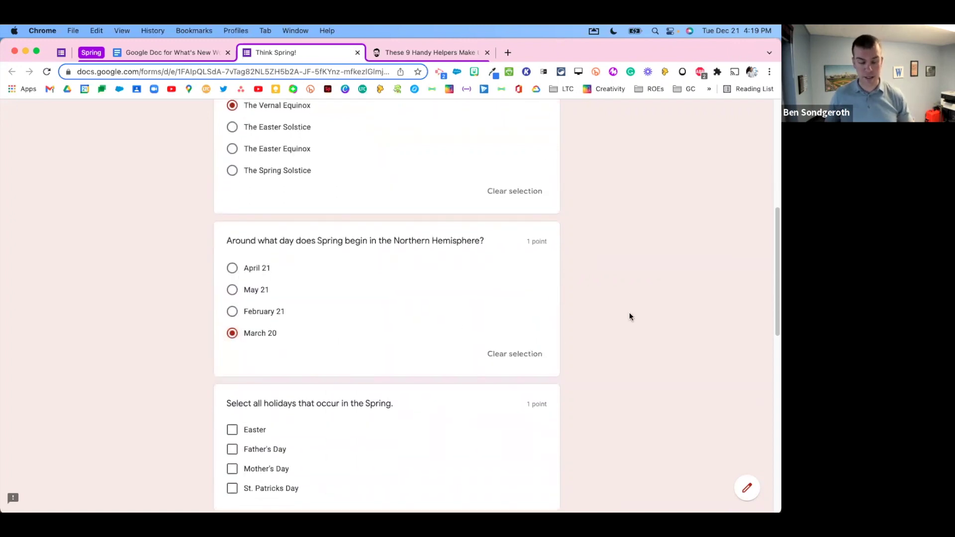
{"action": "scroll", "coordinate": [629, 317], "scroll_direction": "up", "scroll_amount": 3}
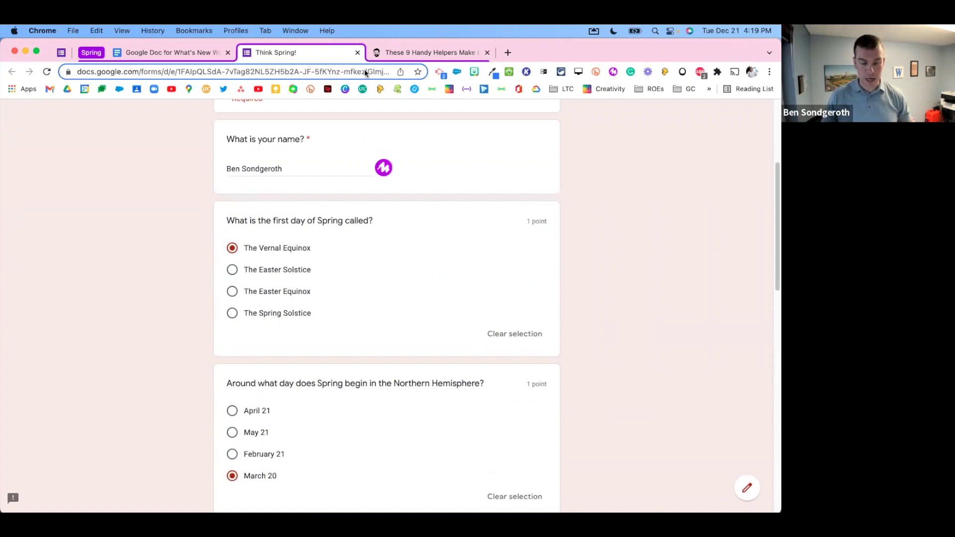
{"action": "key", "text": "super+w"}
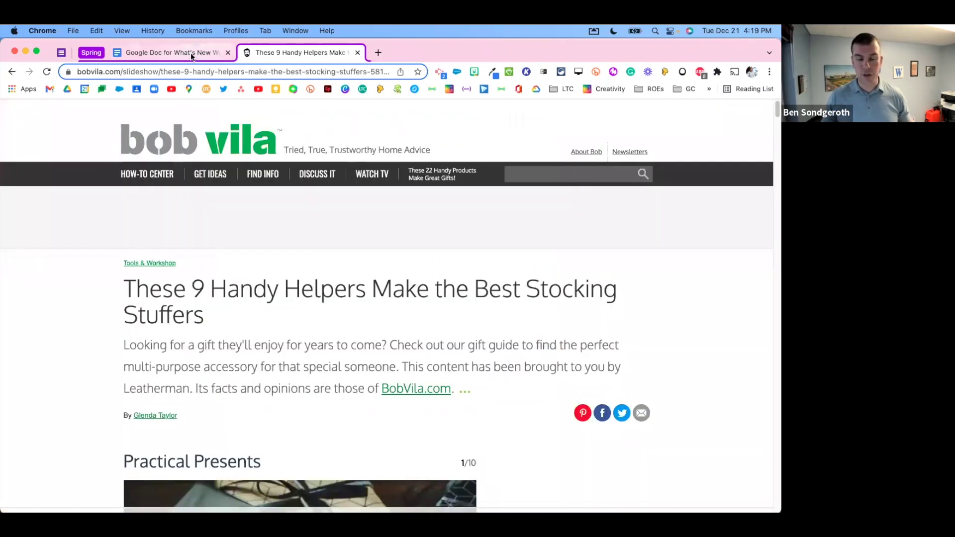
Step: Reopen the Think Spring form from item 7's link to check the restored draft, then close it
{"action": "left_click", "coordinate": [191, 54]}
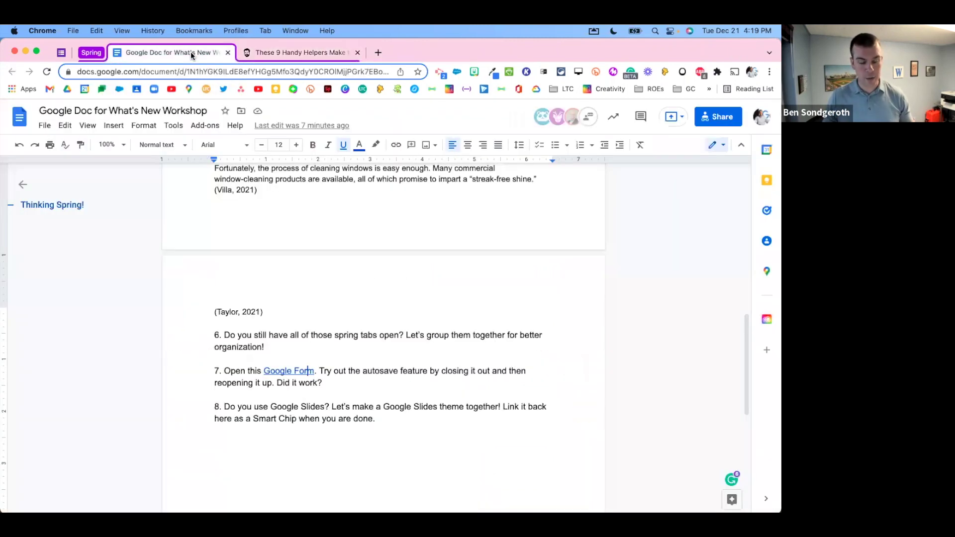
{"action": "left_click", "coordinate": [298, 369]}
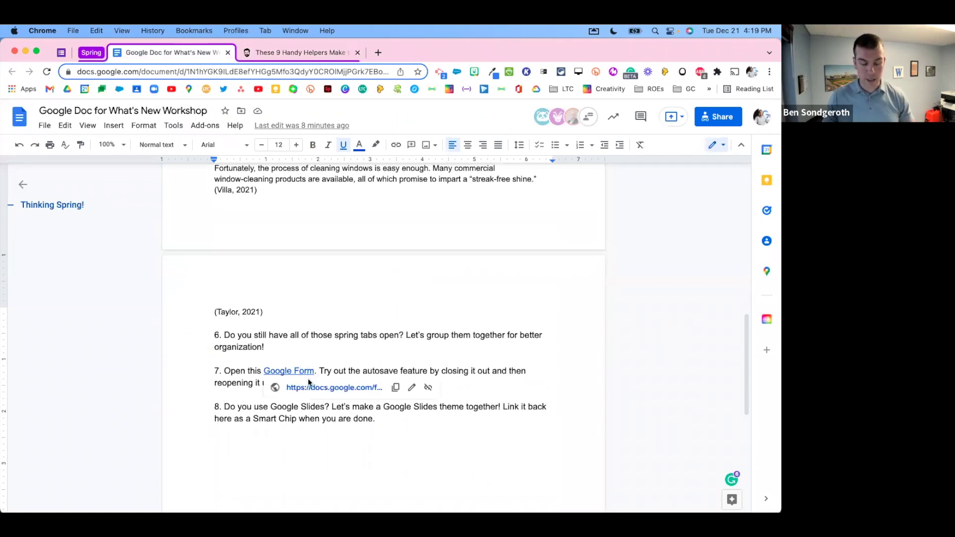
{"action": "left_click", "coordinate": [309, 383]}
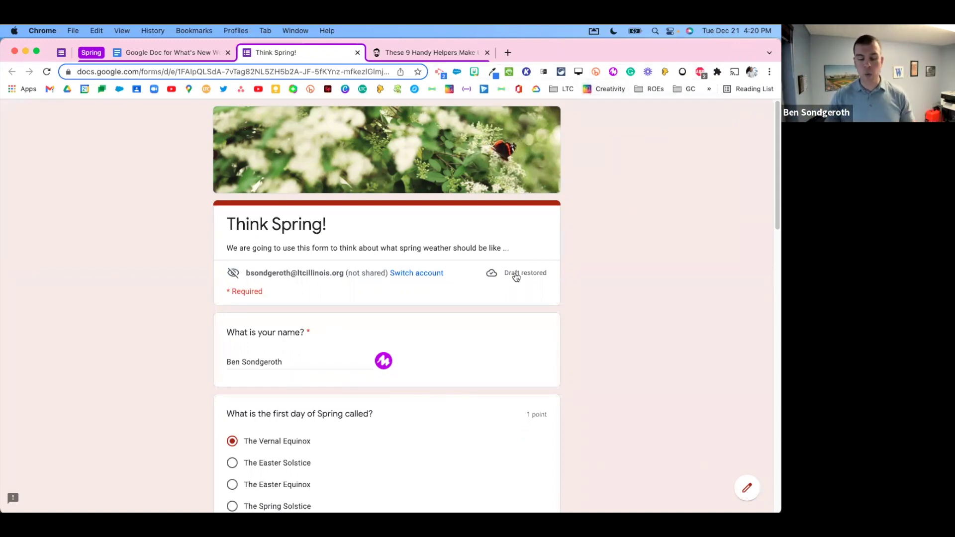
{"action": "left_click", "coordinate": [357, 53]}
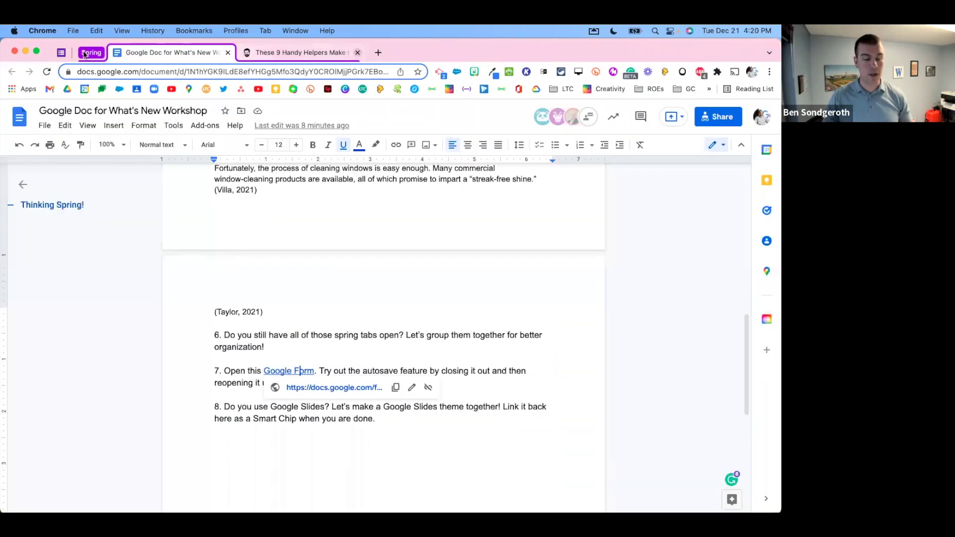
Step: Open the Think Spring form's new Settings page and scroll through its options
{"action": "left_click", "coordinate": [65, 52]}
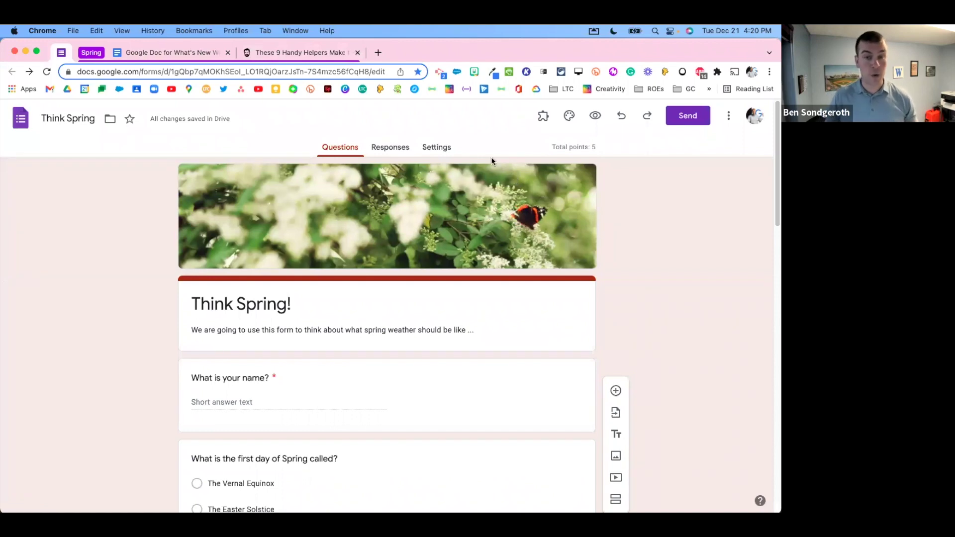
{"action": "left_click", "coordinate": [438, 152]}
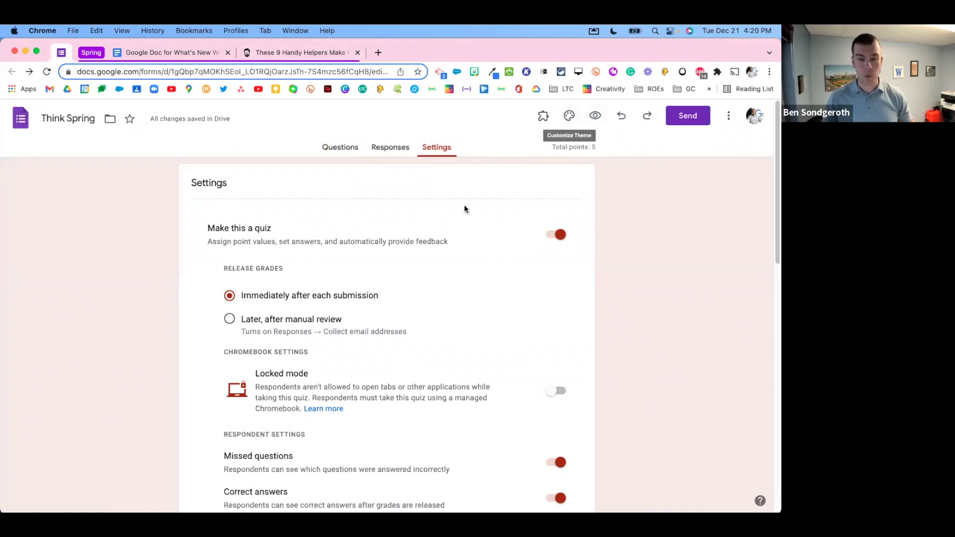
{"action": "scroll", "coordinate": [466, 278], "scroll_direction": "down", "scroll_amount": 1}
{"action": "scroll", "coordinate": [466, 280], "scroll_direction": "down", "scroll_amount": 10}
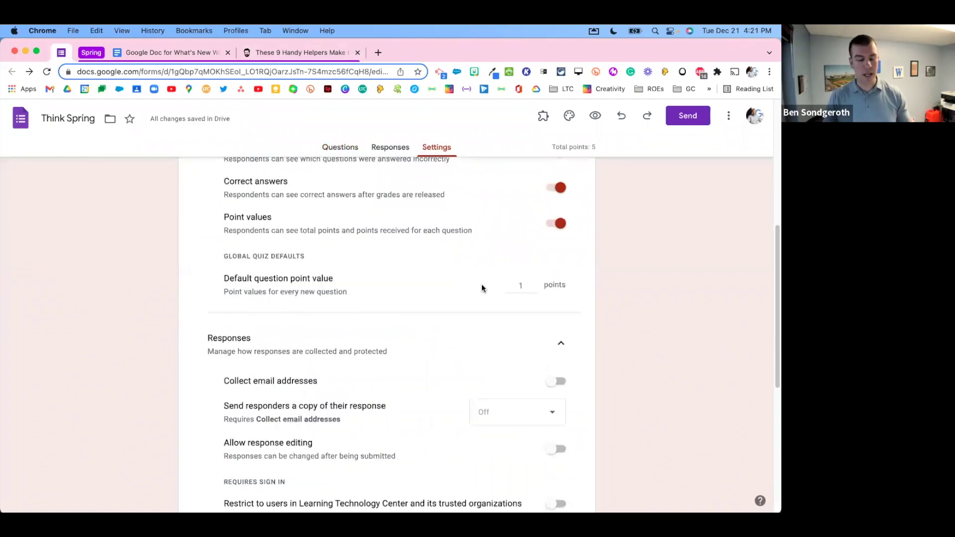
{"action": "scroll", "coordinate": [483, 289], "scroll_direction": "down", "scroll_amount": 5}
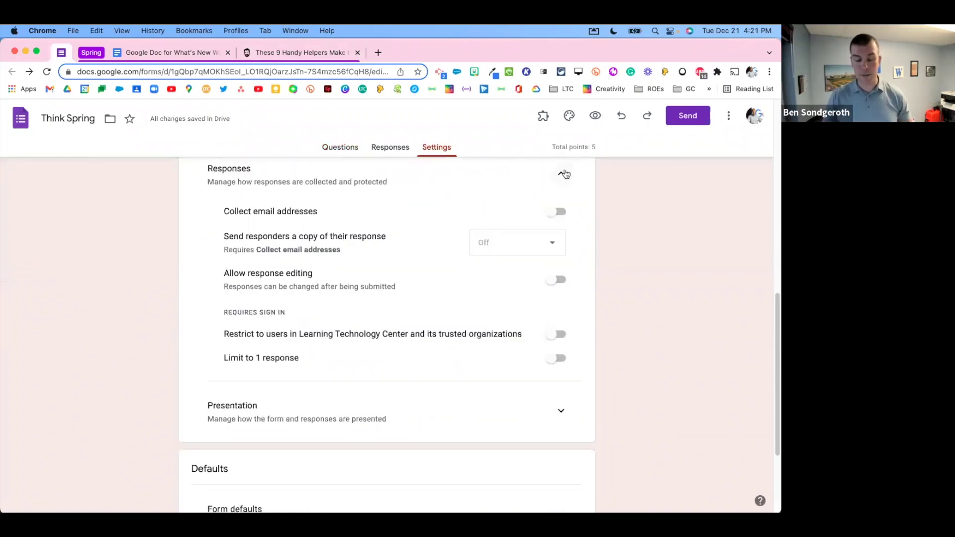
Step: Collapse the Responses settings section, then open and dismiss the three-dot More menu
{"action": "left_click", "coordinate": [561, 174]}
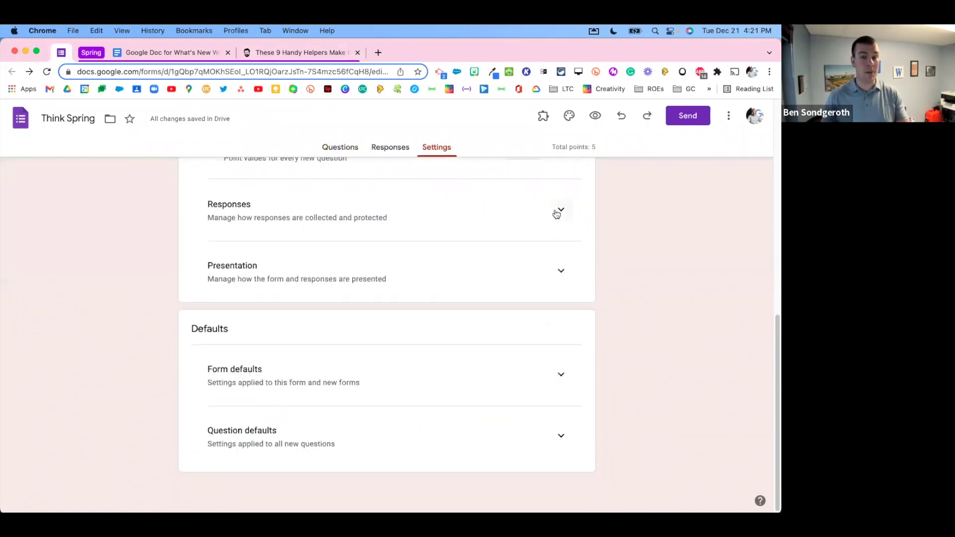
{"action": "scroll", "coordinate": [625, 273], "scroll_direction": "up", "scroll_amount": 5}
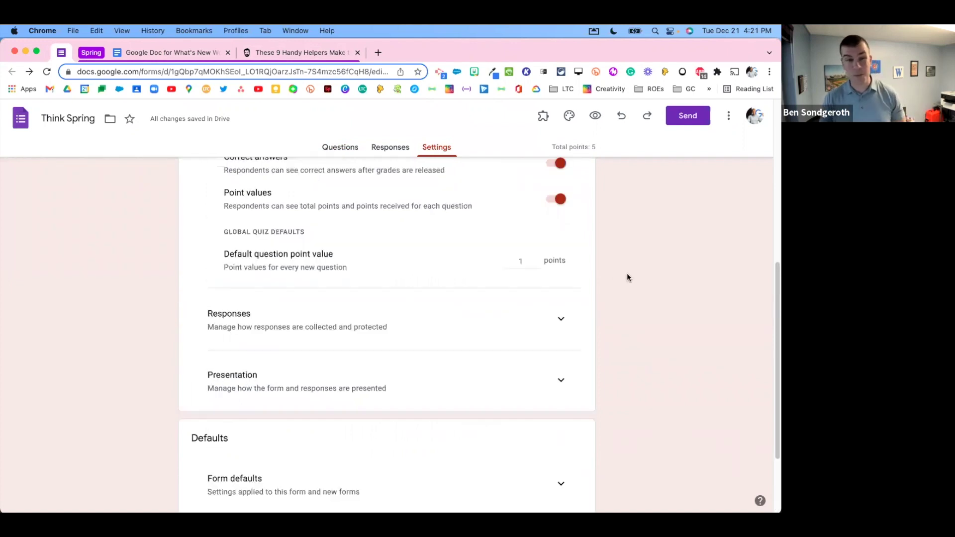
{"action": "scroll", "coordinate": [627, 277], "scroll_direction": "up", "scroll_amount": 3}
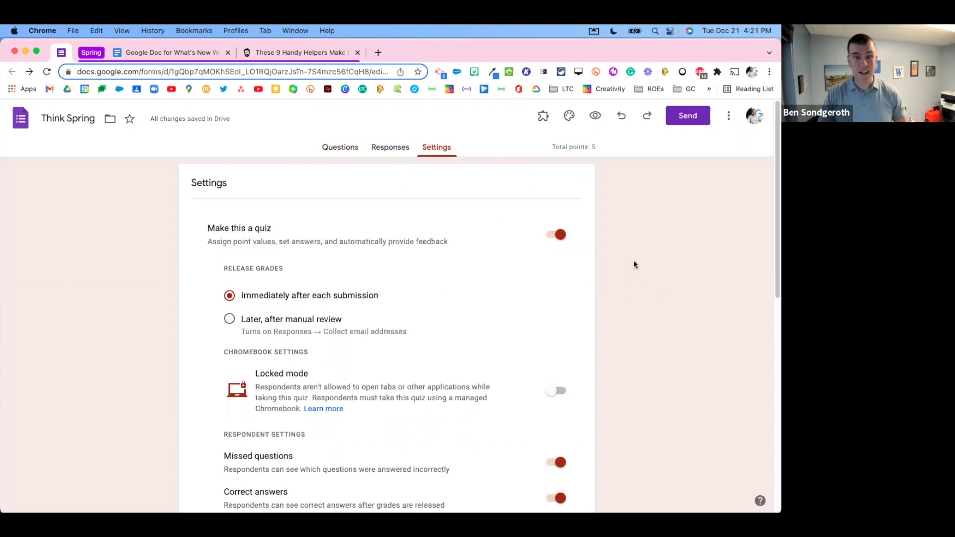
{"action": "left_click", "coordinate": [729, 115]}
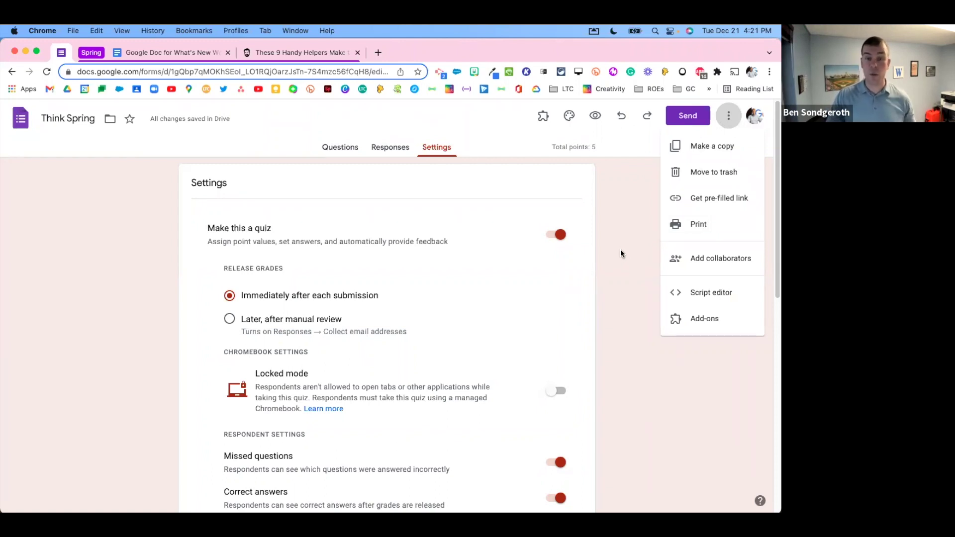
{"action": "left_click", "coordinate": [631, 265]}
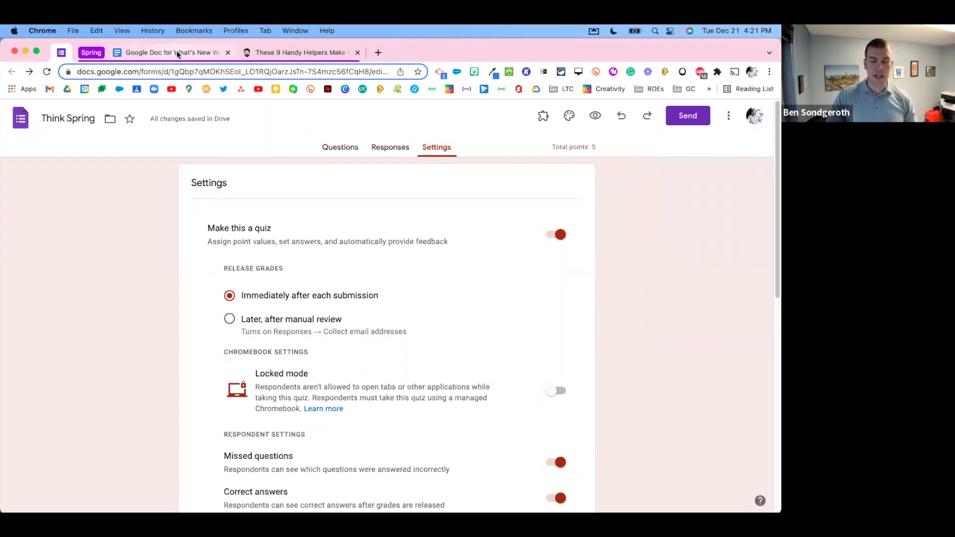
Step: Return to the What's New deck and view the Google Forms Updates and New Settings Menu slides
{"action": "left_click", "coordinate": [25, 52]}
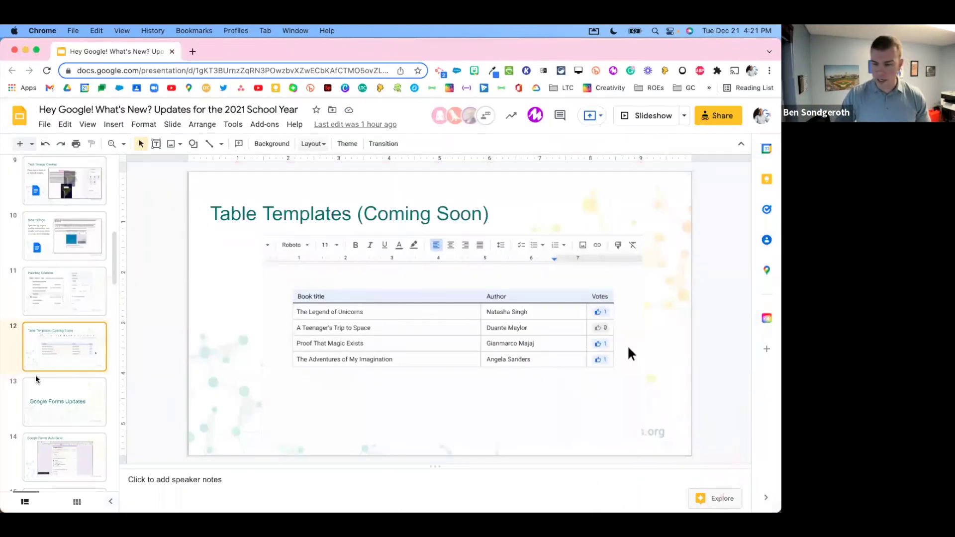
{"action": "left_click", "coordinate": [80, 405]}
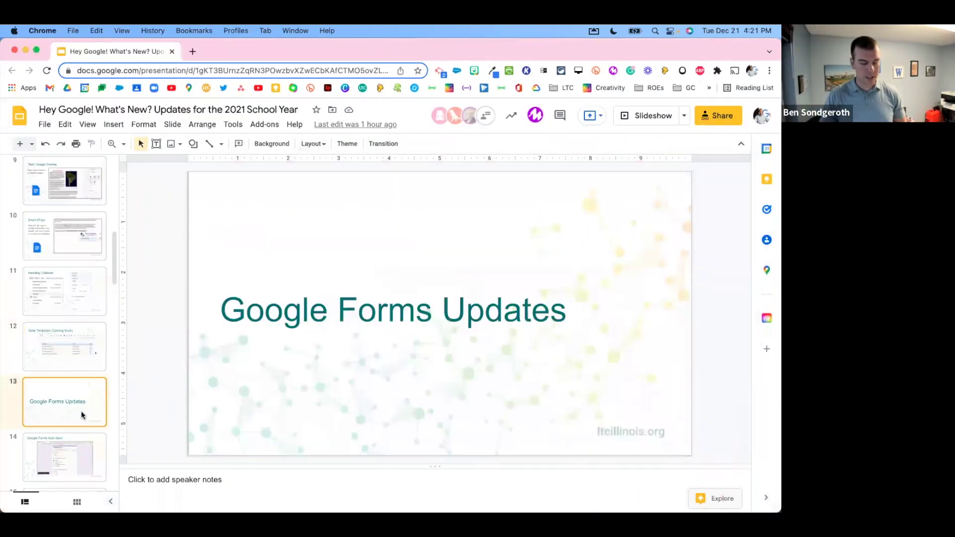
{"action": "scroll", "coordinate": [82, 408], "scroll_direction": "down", "scroll_amount": 5}
{"action": "left_click", "coordinate": [77, 305]}
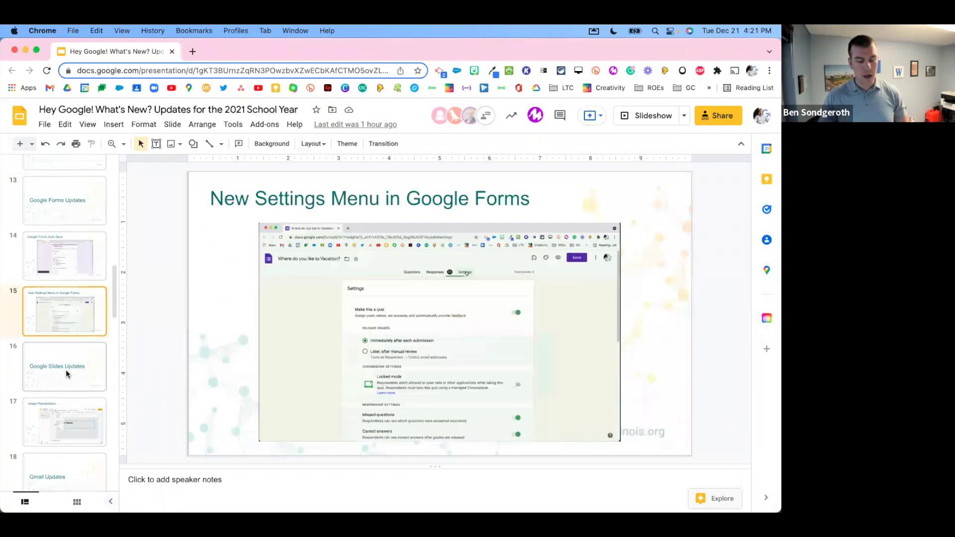
Step: Present full screen from the Google Slides Updates slide and advance to Image Placeholders
{"action": "left_click", "coordinate": [67, 363]}
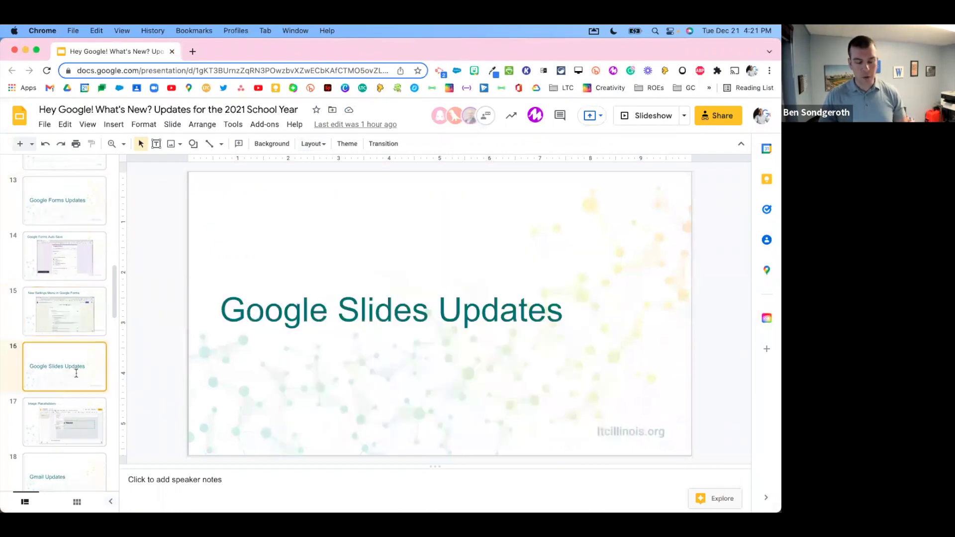
{"action": "left_click", "coordinate": [647, 114]}
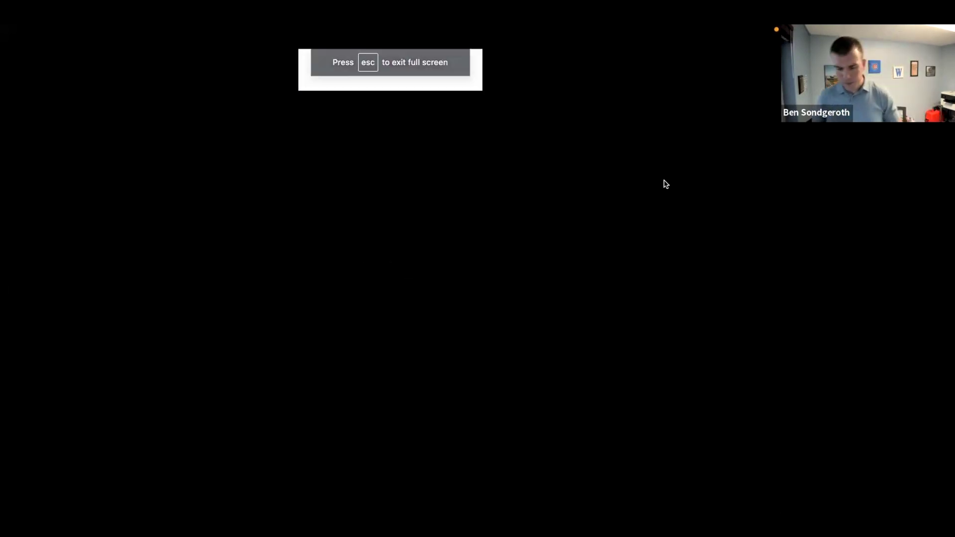
{"action": "key", "text": "Right"}
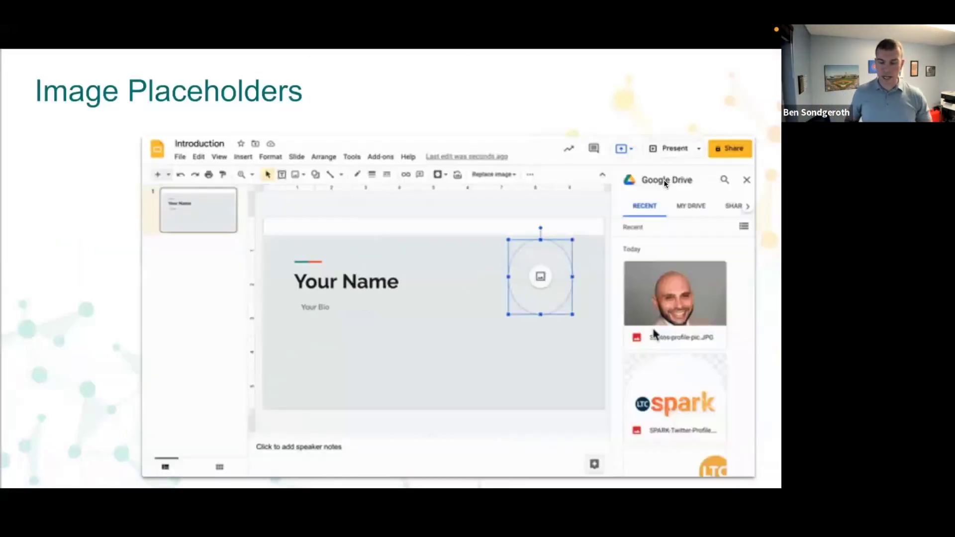